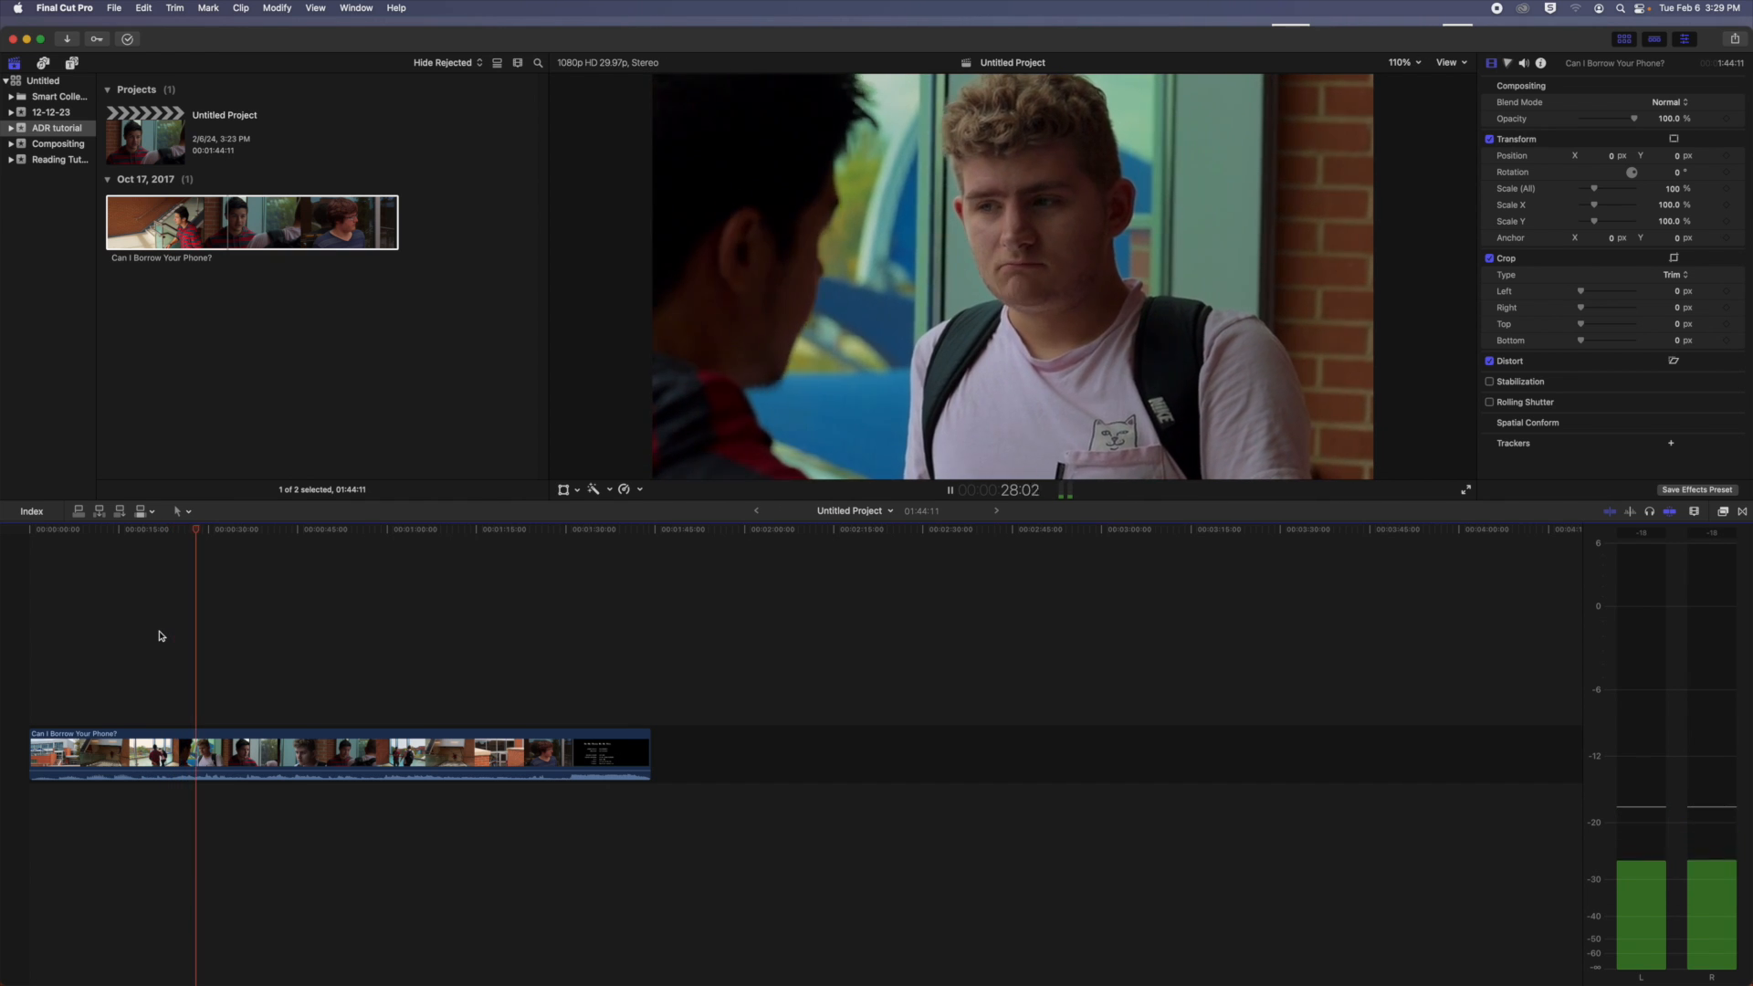
# Step: Place the playhead at about 22:12 in the project timeline and open the voiceover recording window
pyautogui.press('space')
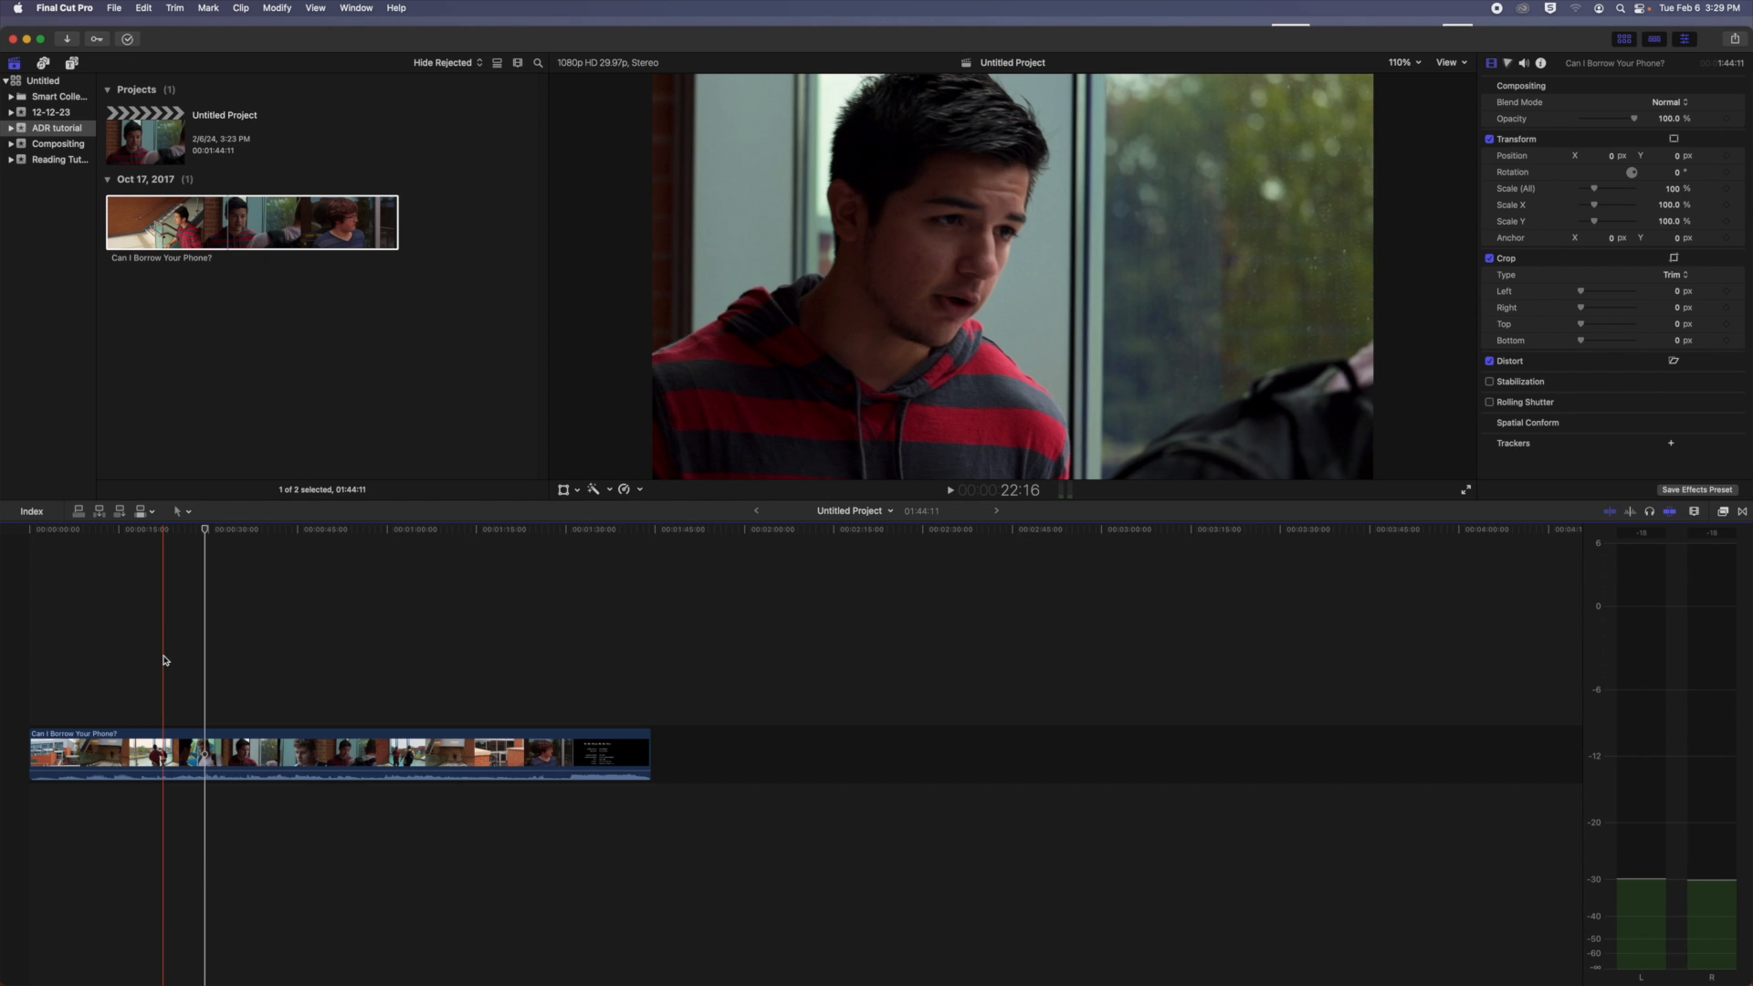
pyautogui.click(163, 660)
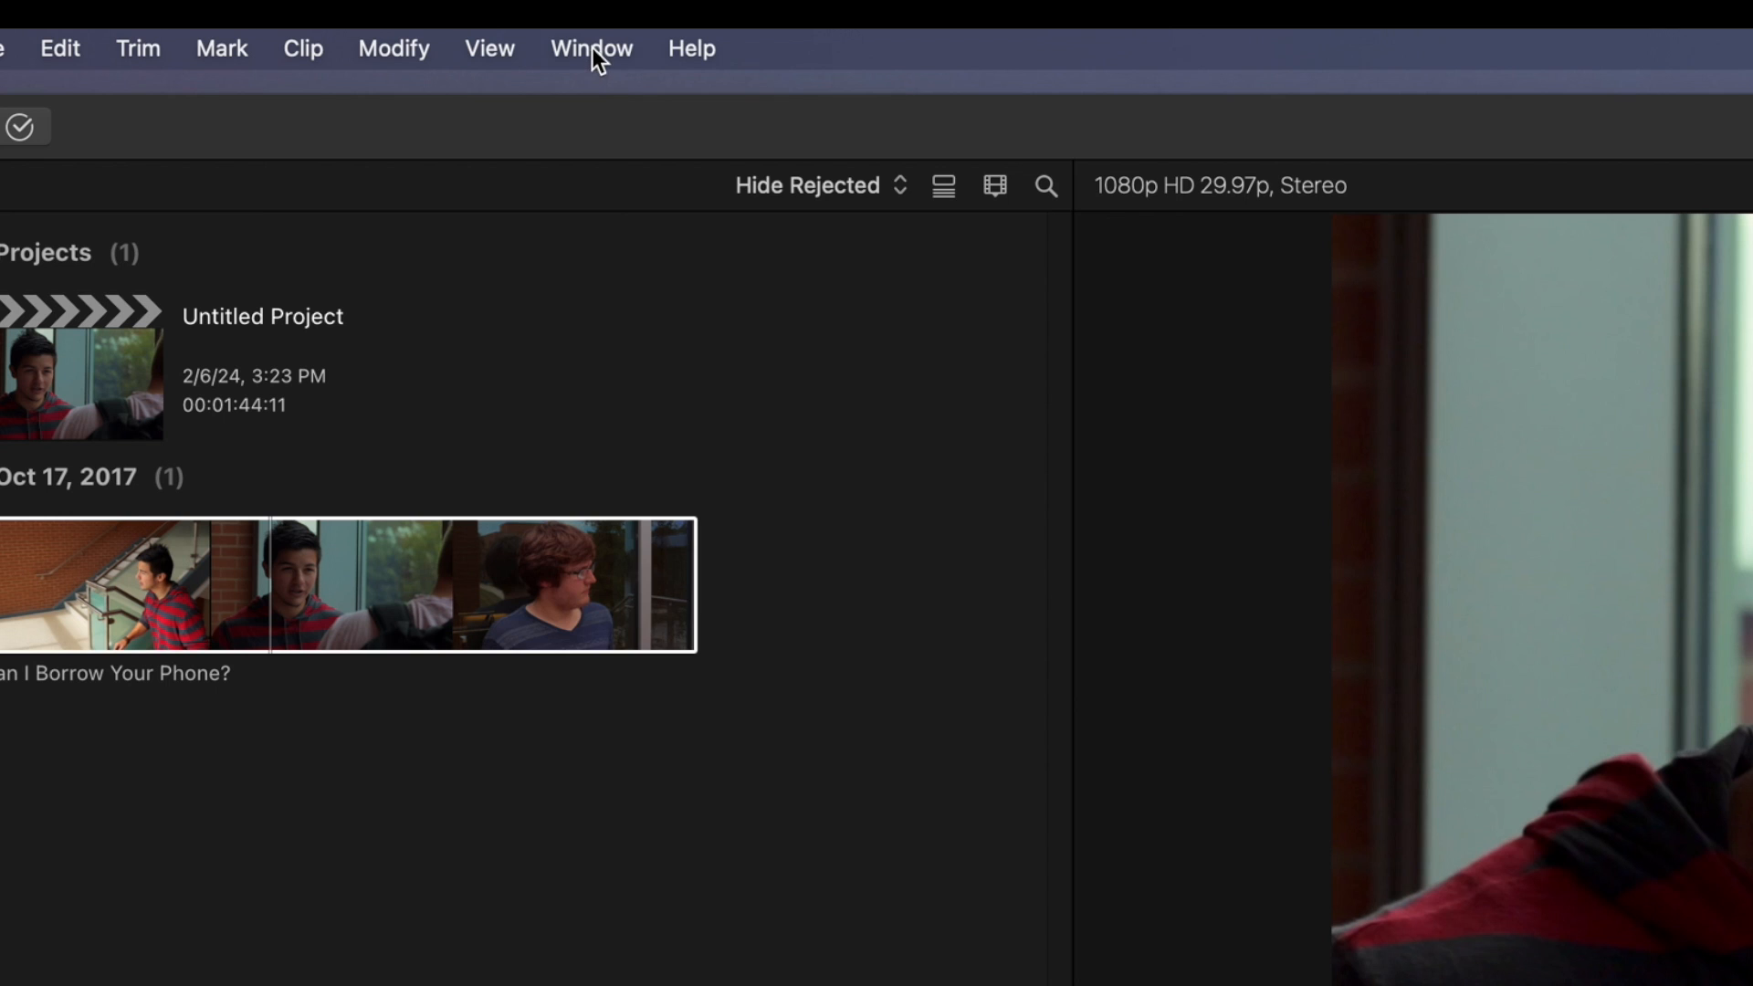
pyautogui.click(356, 7)
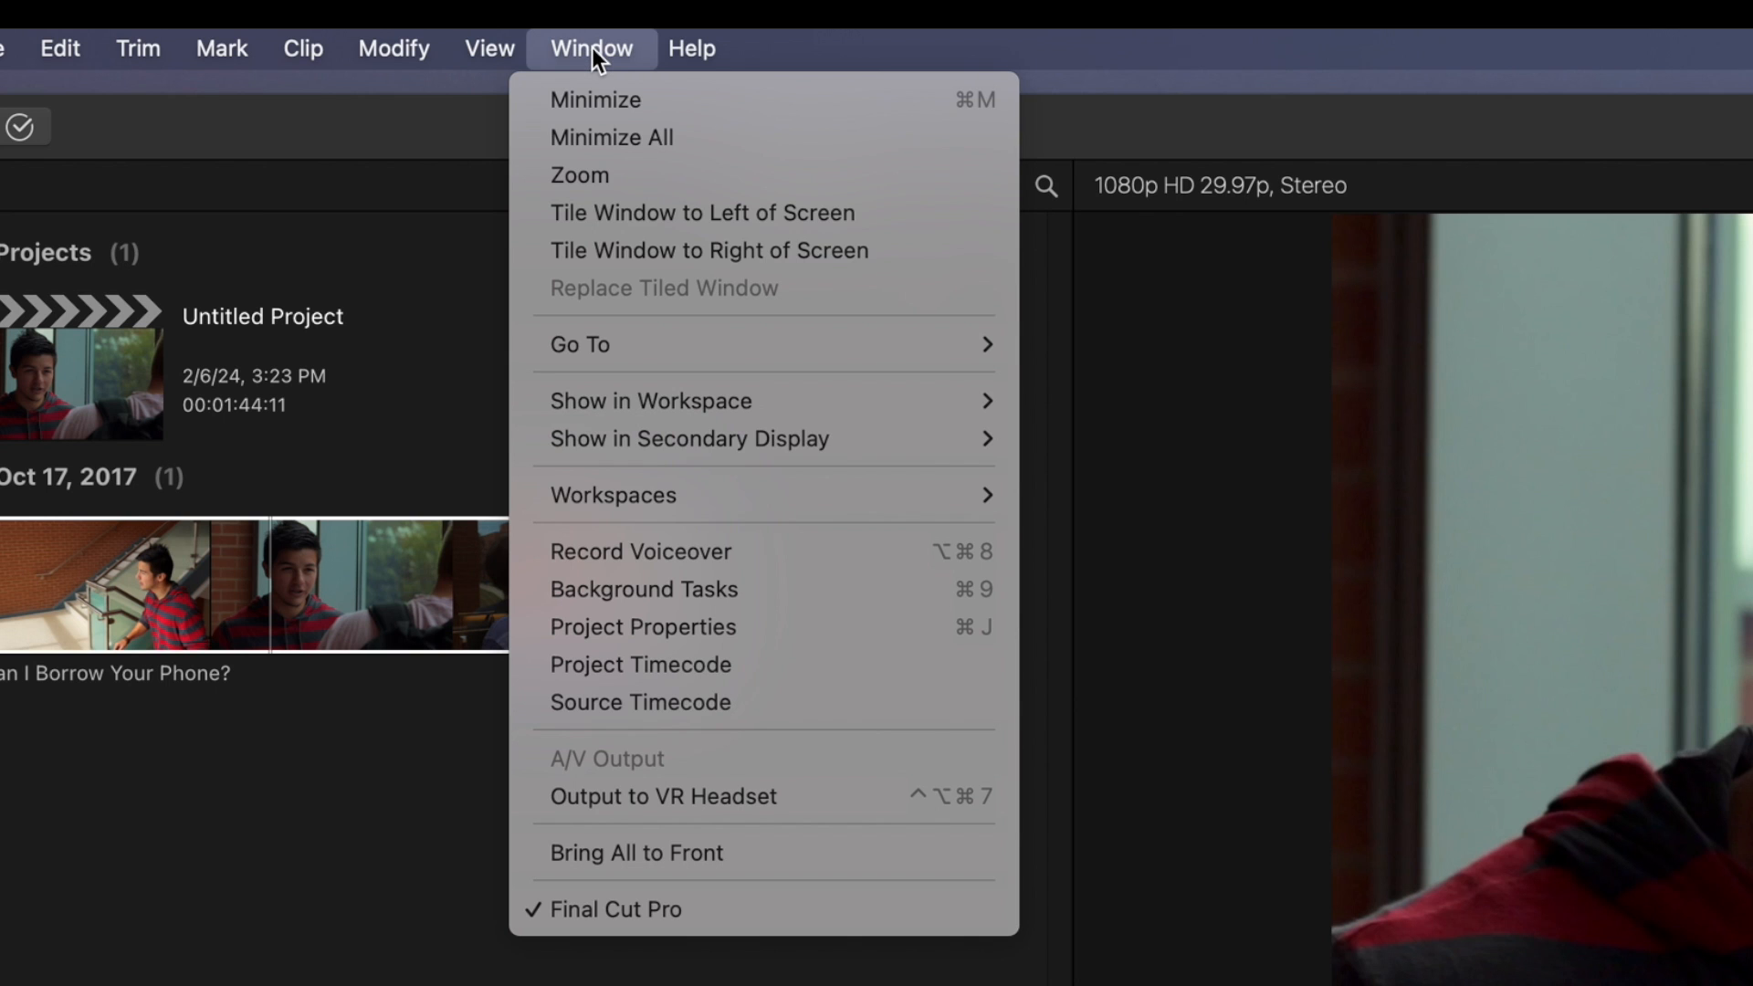
pyautogui.click(719, 555)
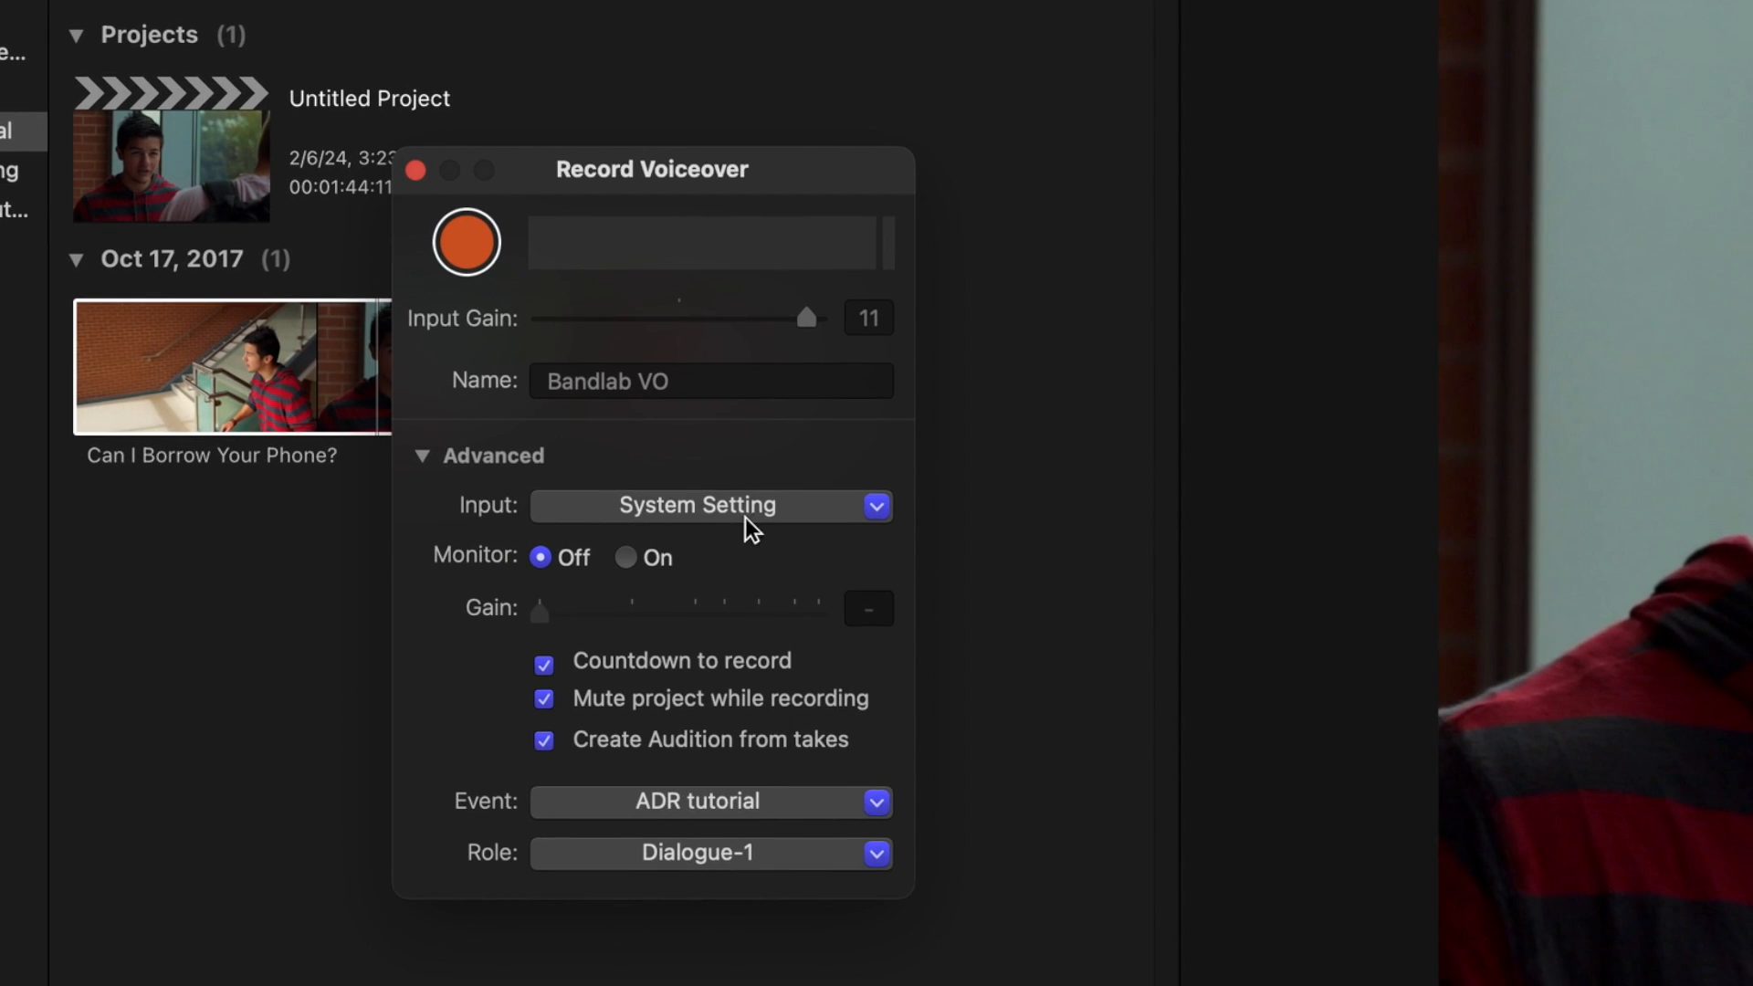
# Step: Set the voiceover recording input to Built-in Microphone, Stereo - Channels 1 & 2
pyautogui.click(876, 511)
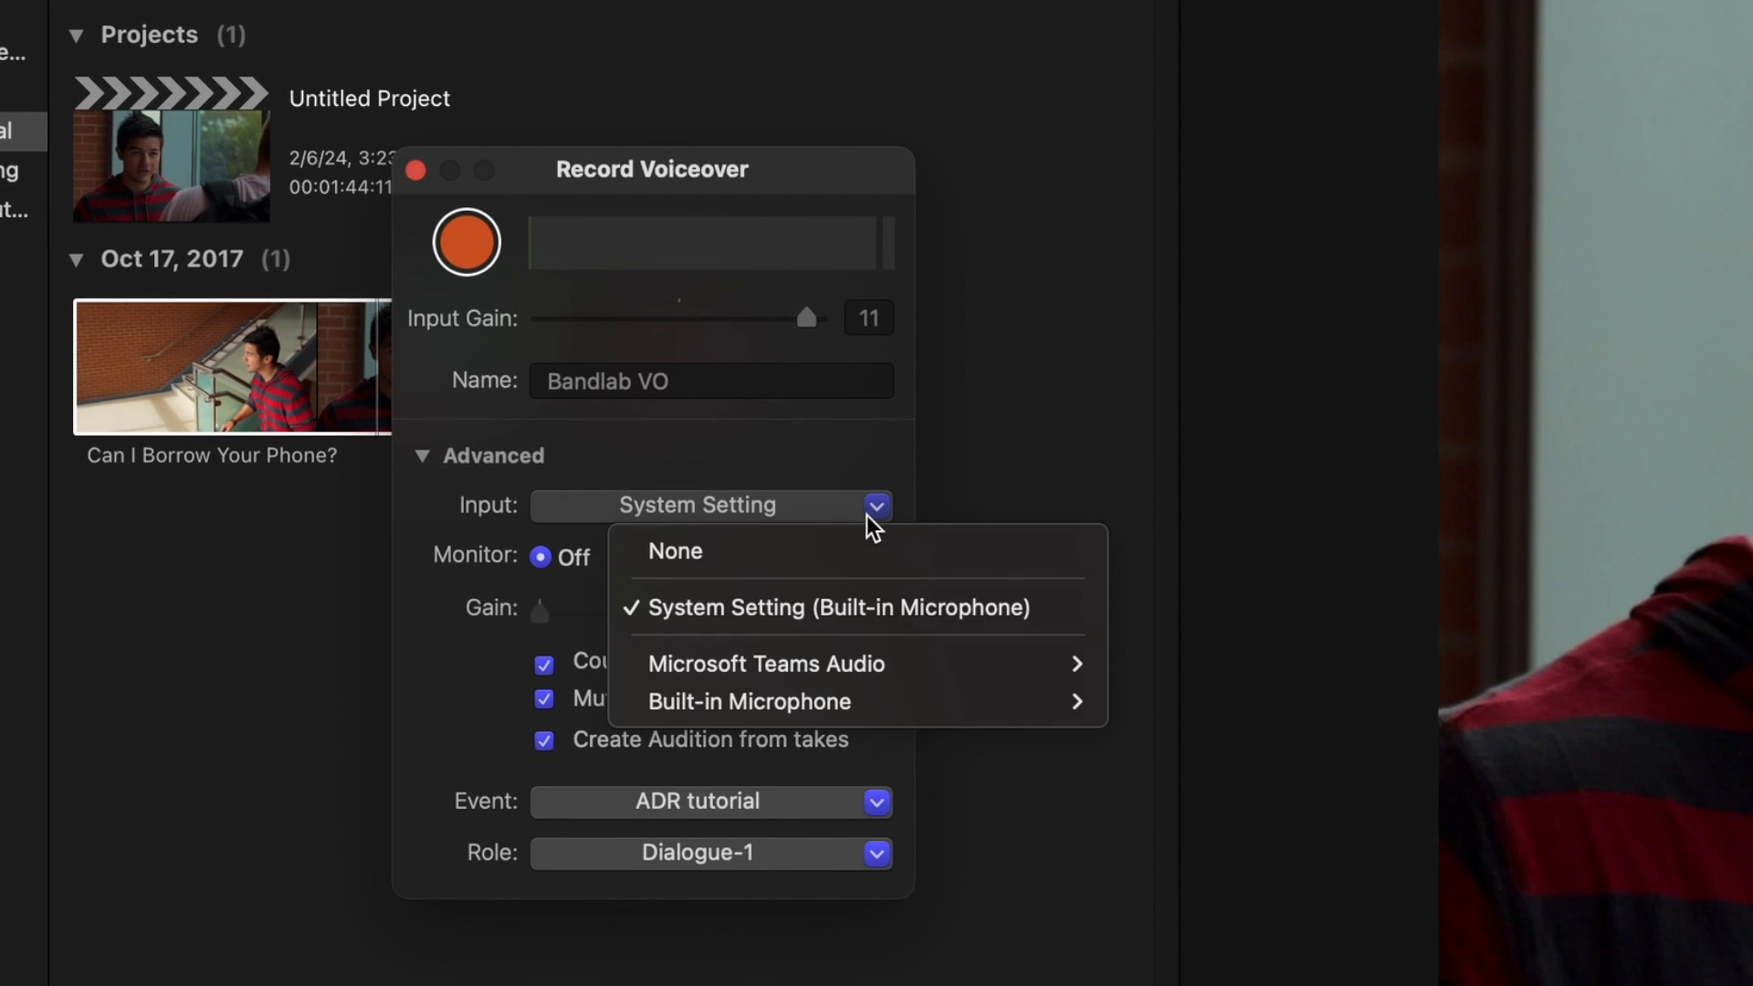
pyautogui.moveTo(858, 717)
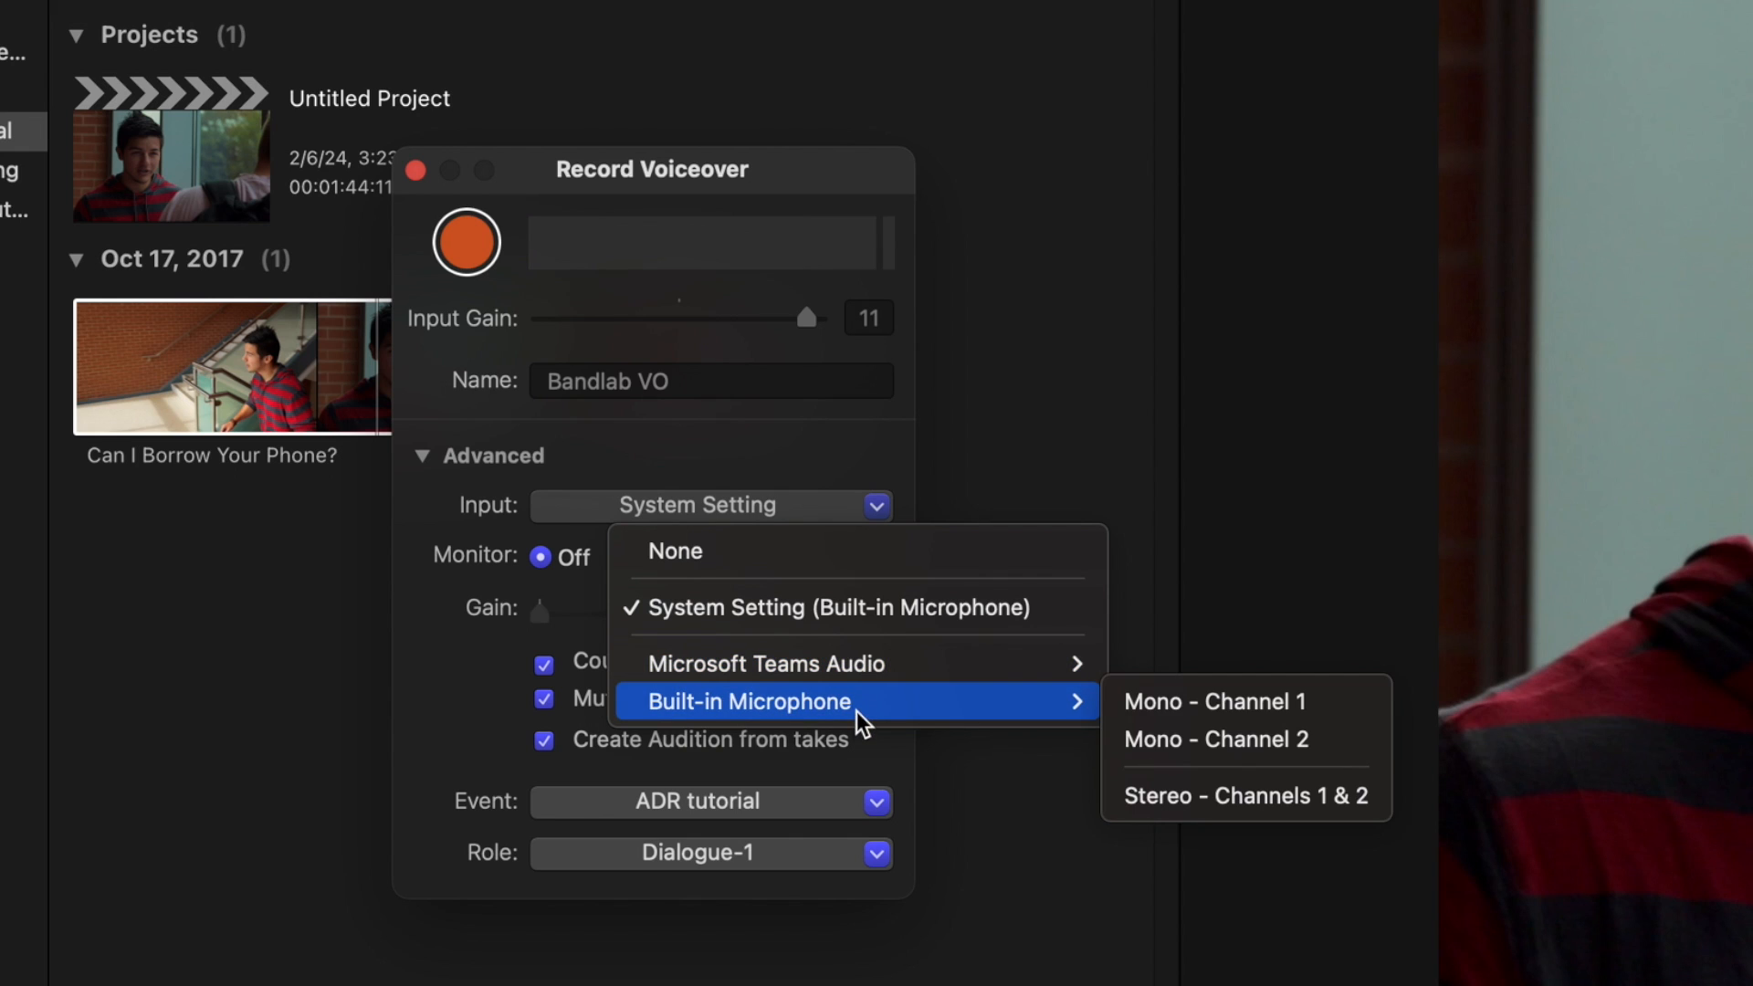
pyautogui.click(1217, 804)
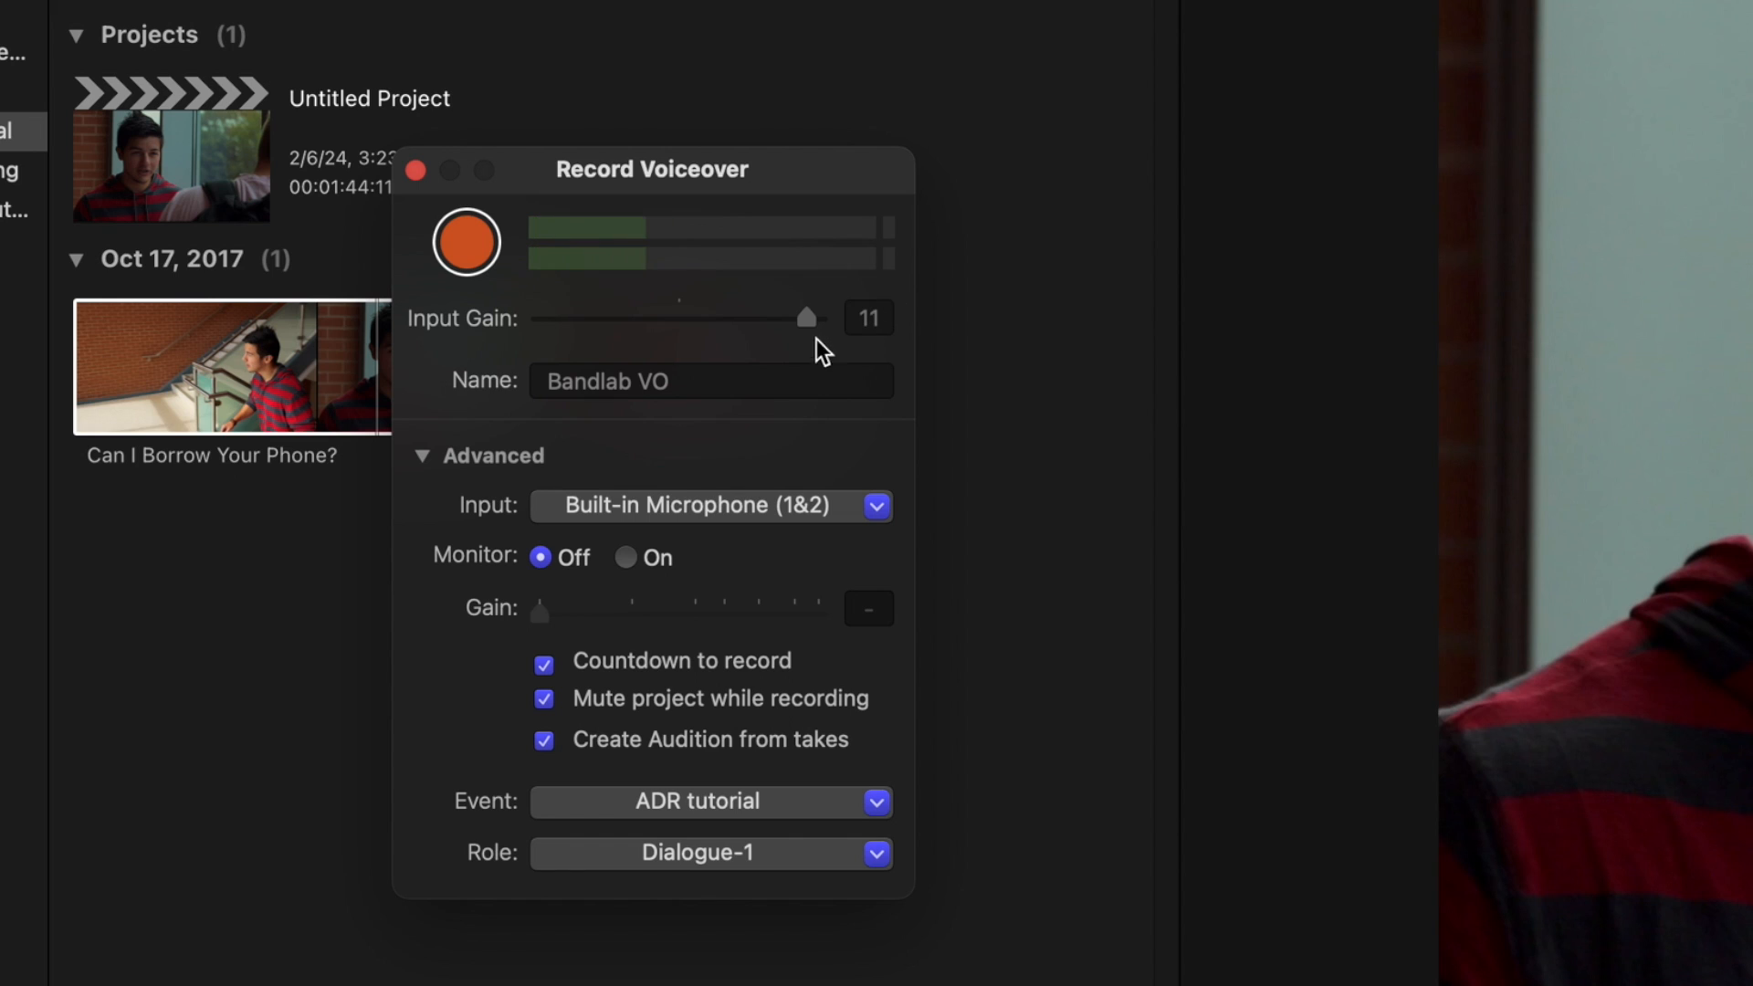
# Step: Set the voiceover input gain to 12 and turn off Create Audition from takes
pyautogui.moveTo(807, 331); pyautogui.dragTo(601, 336)
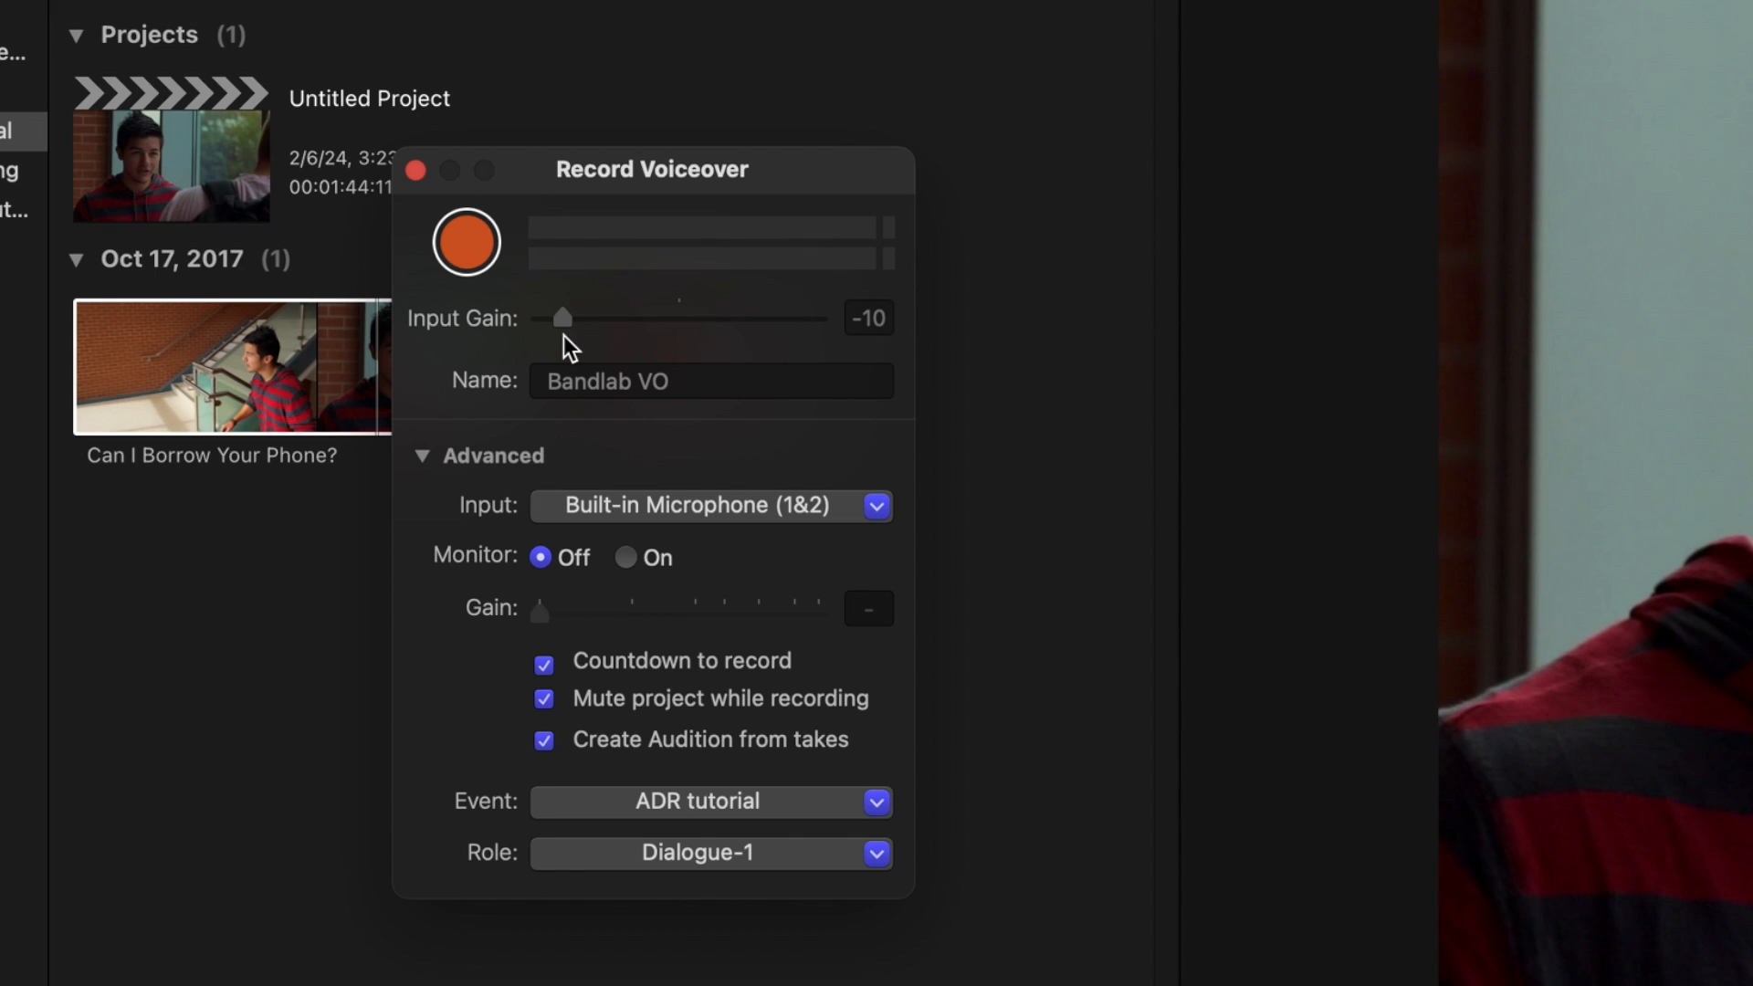
pyautogui.moveTo(563, 335); pyautogui.dragTo(825, 325)
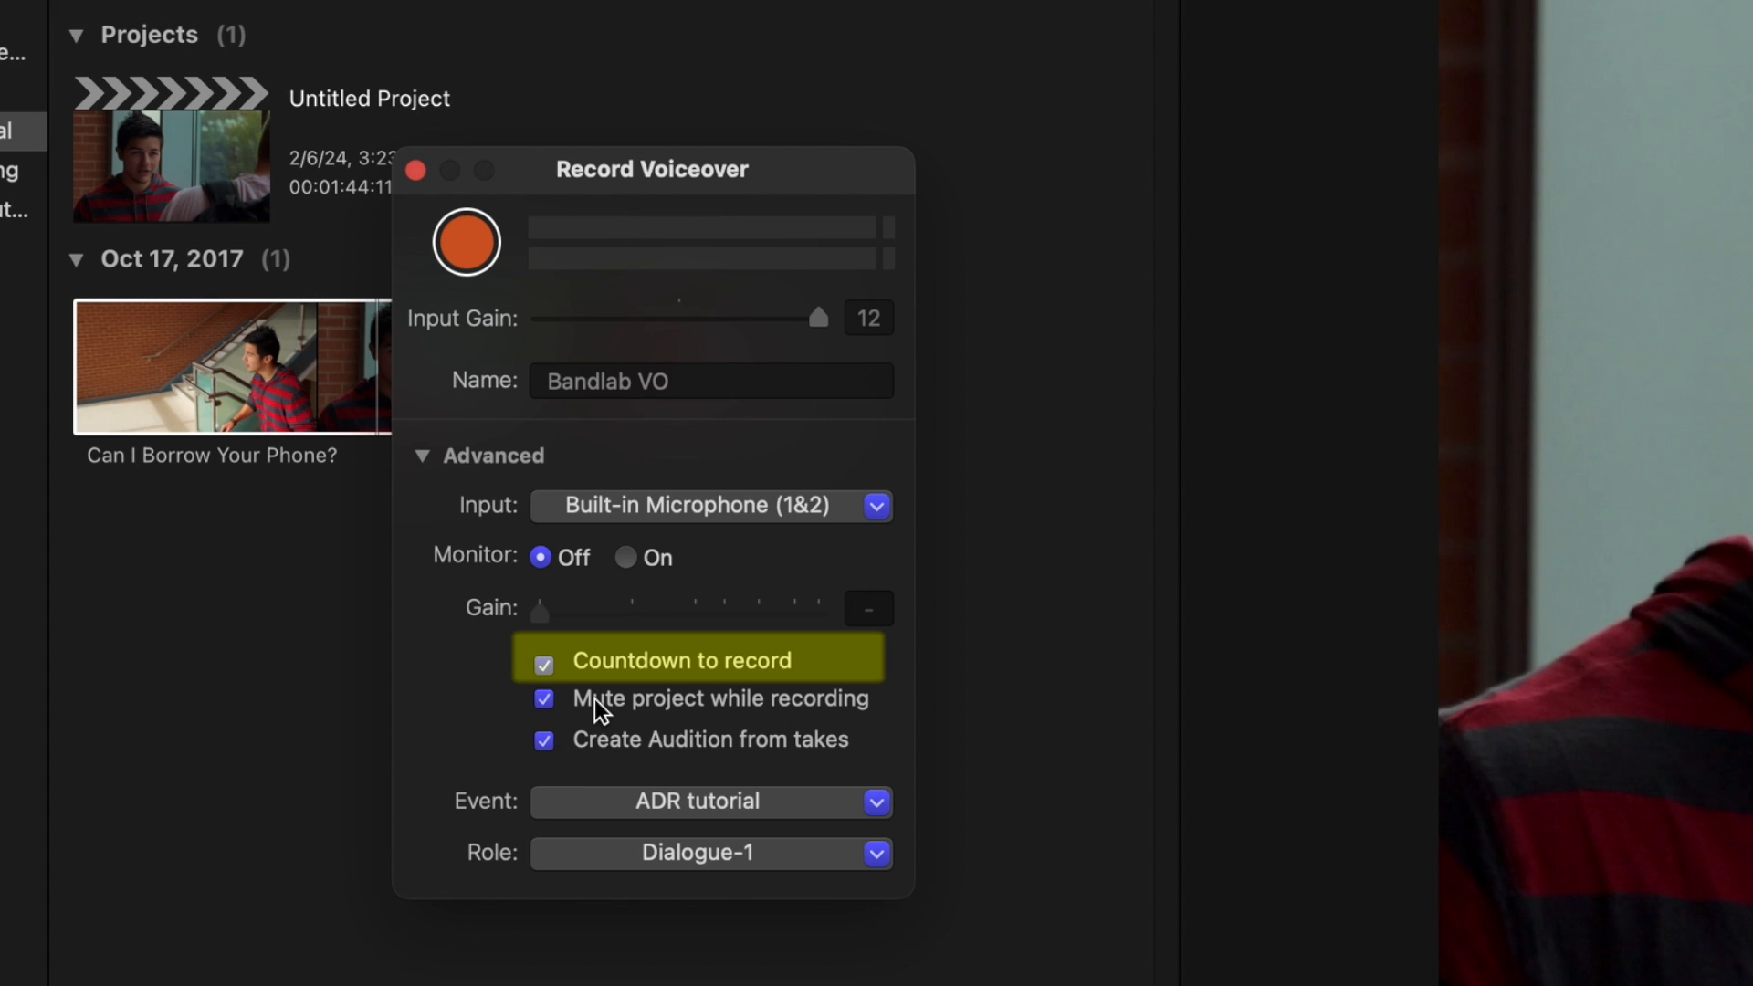
pyautogui.click(545, 701)
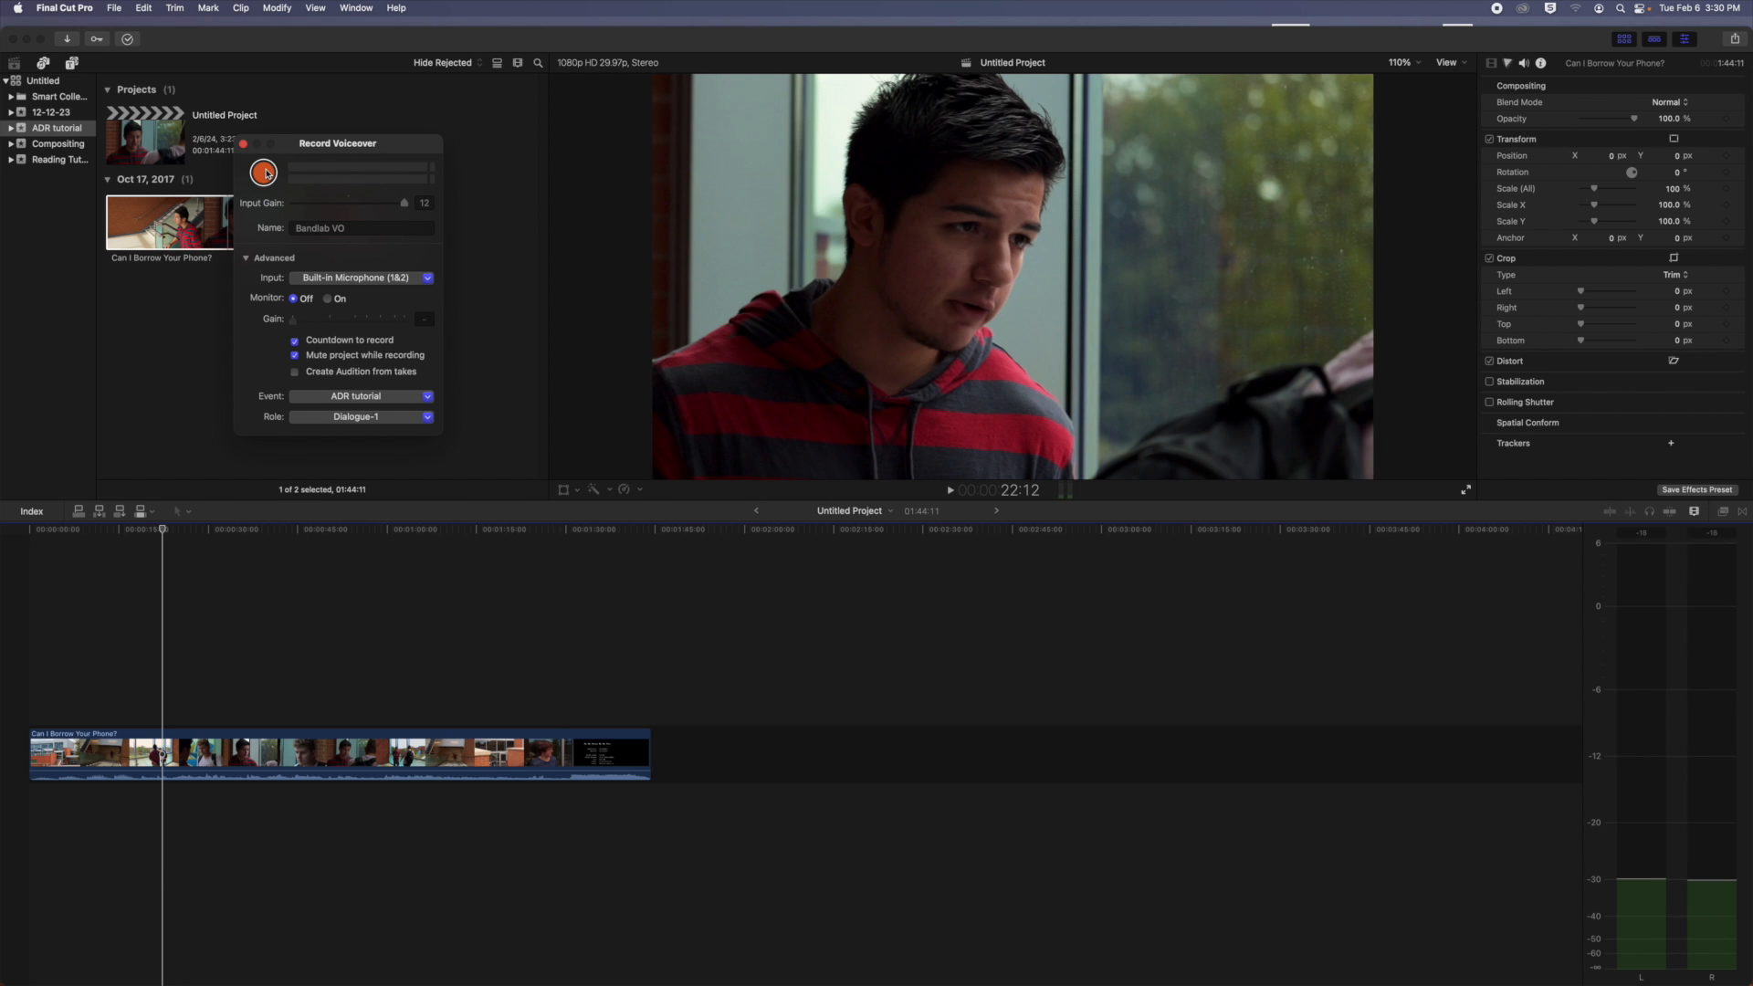
# Step: Record three successive voiceover takes of the dialogue line from about 22:12, disabling the earlier takes
pyautogui.click(264, 173)
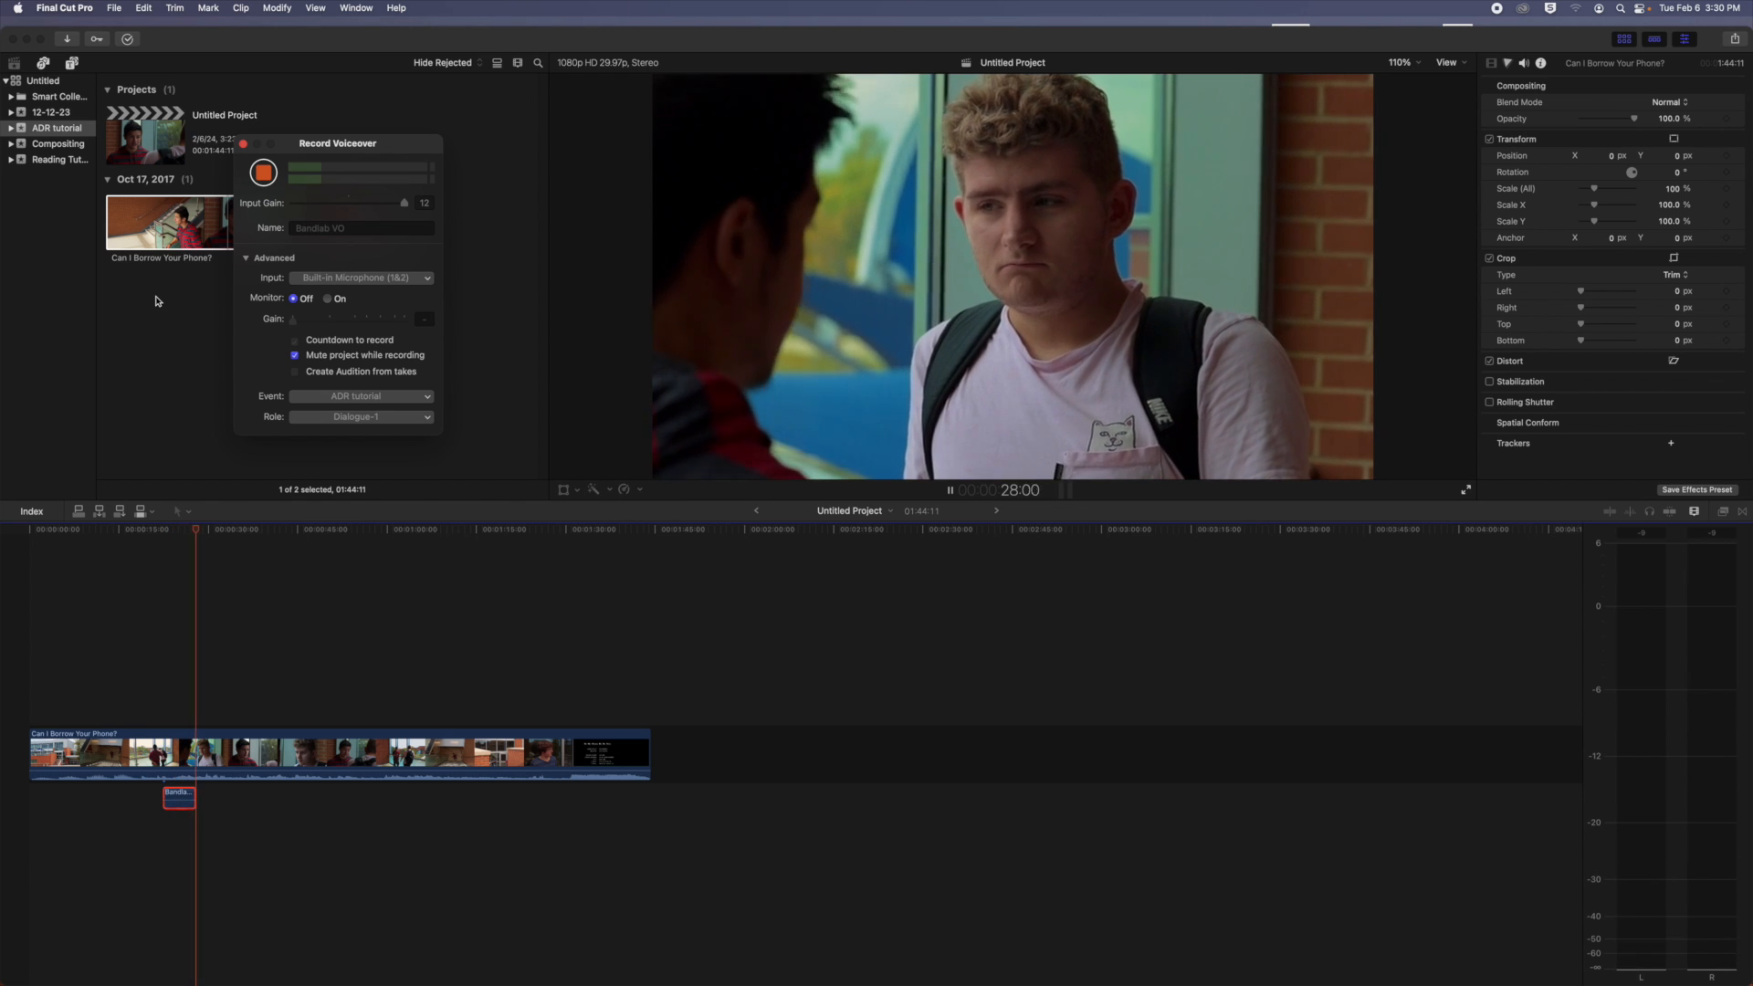
pyautogui.press('space')
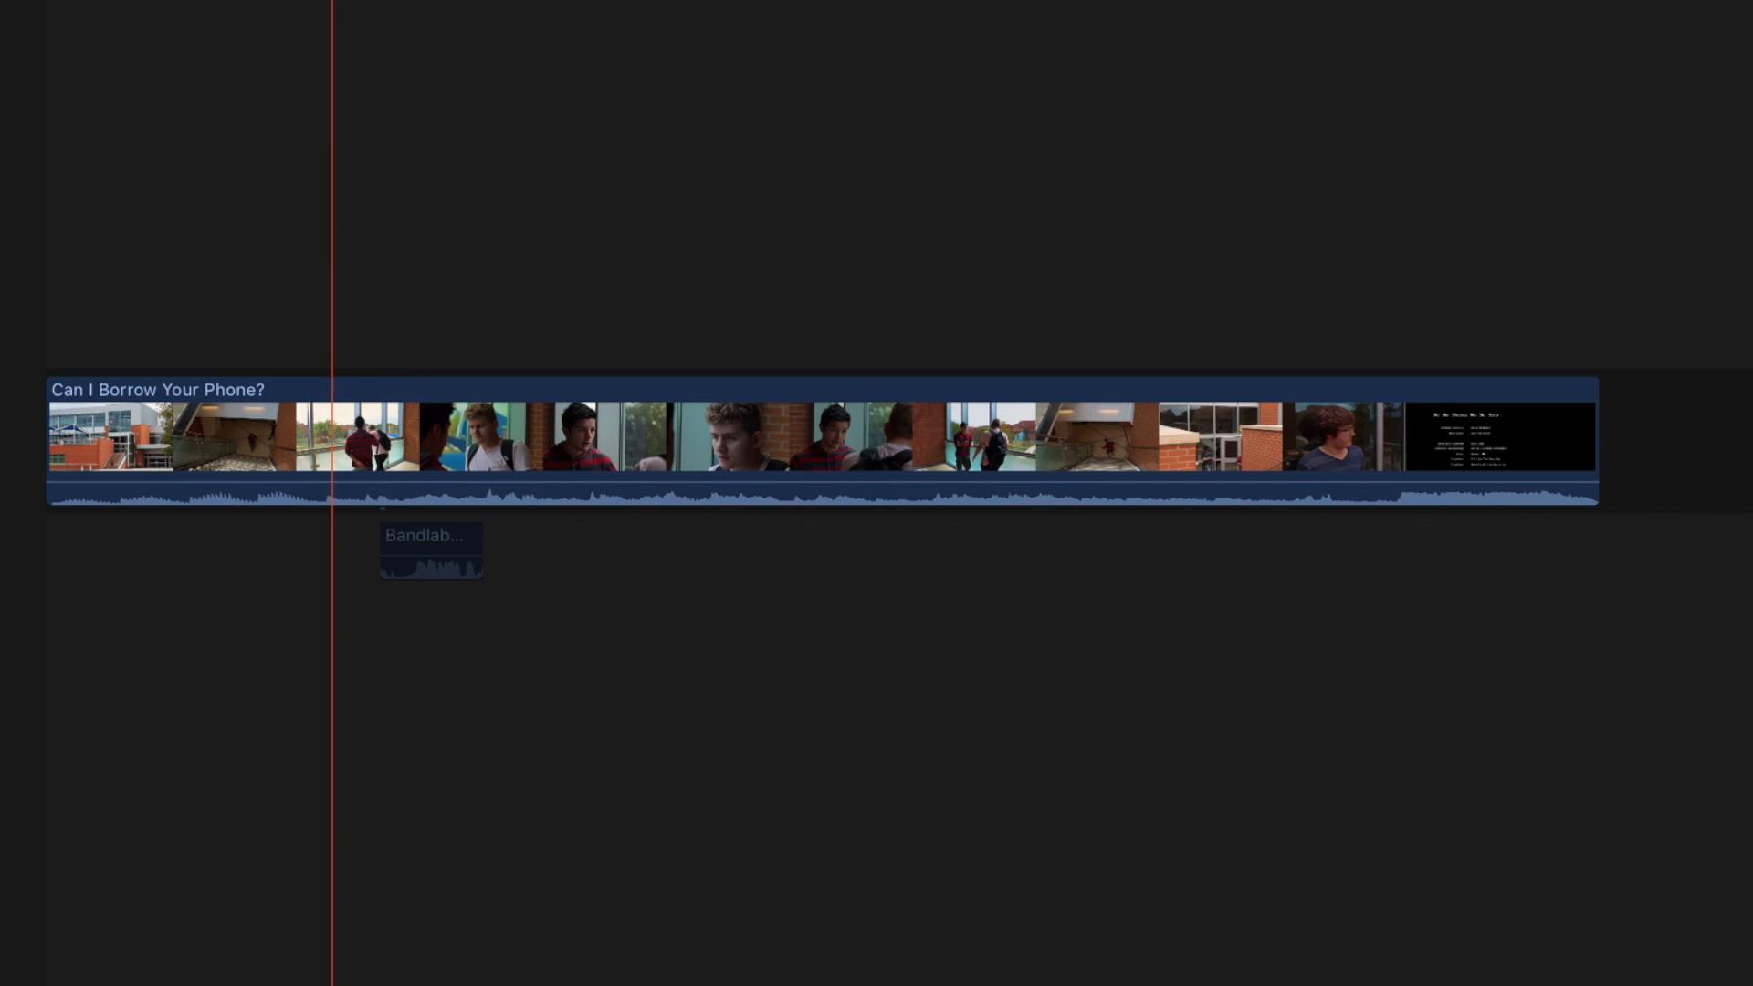
pyautogui.hotkey('alt', 'shift', 'a')
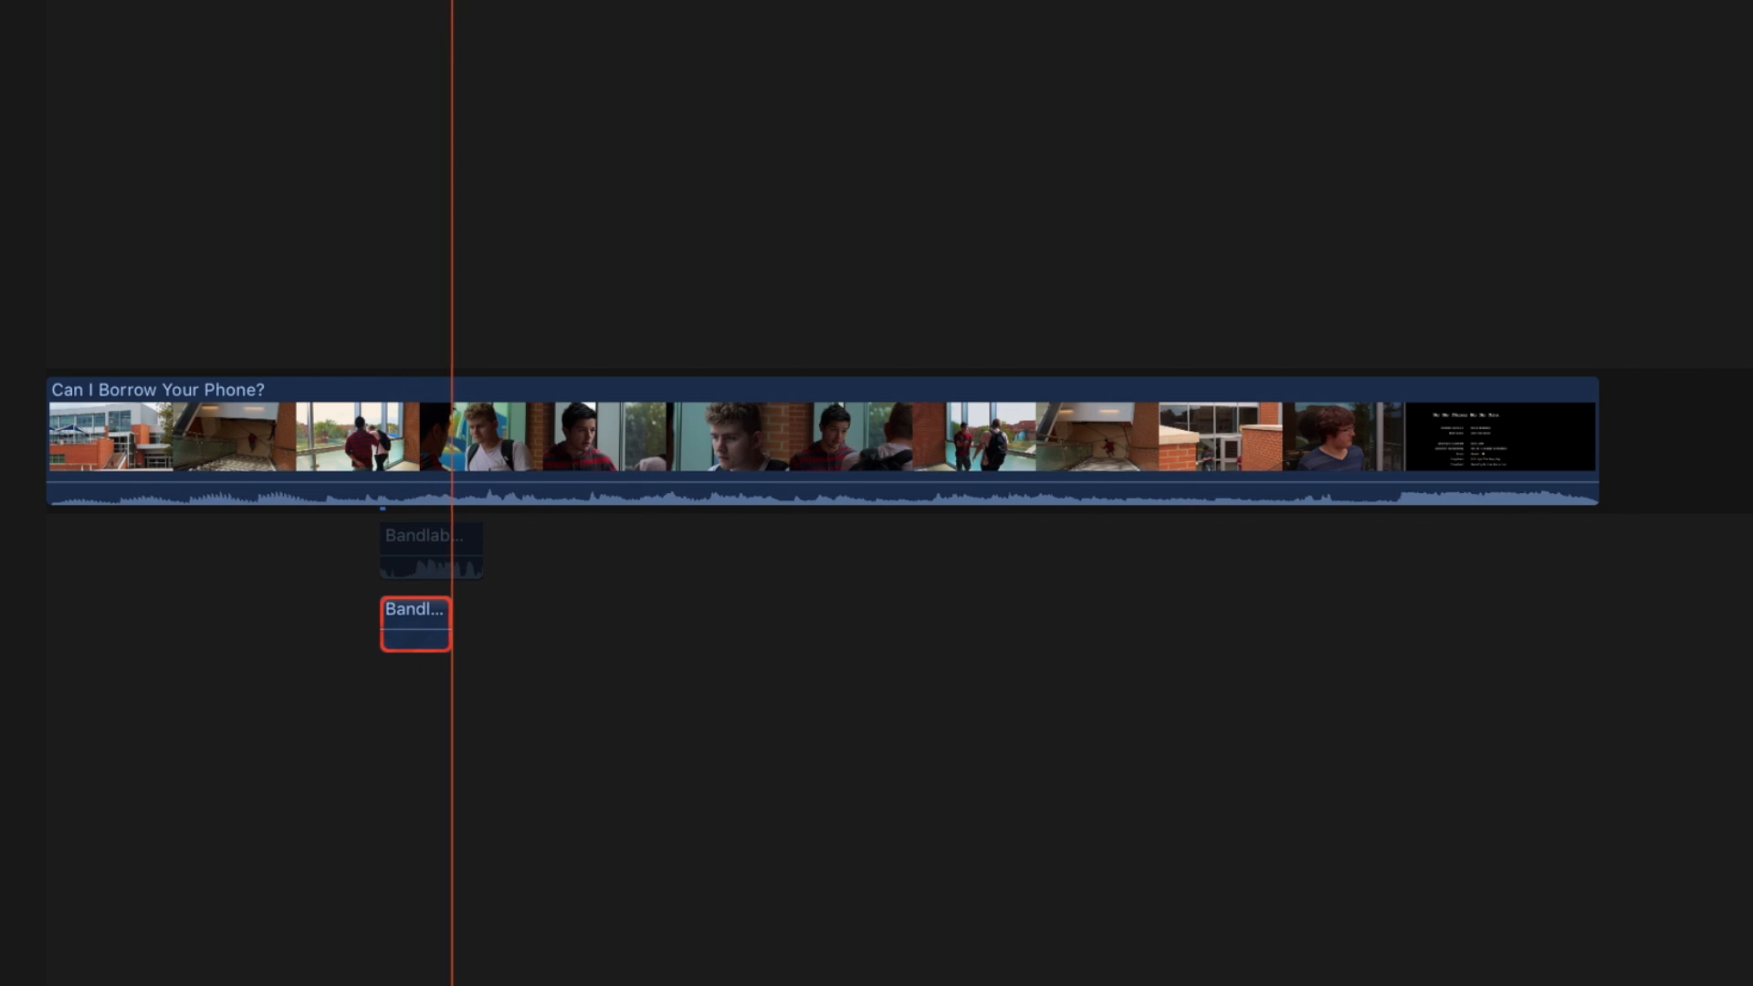
pyautogui.press('space')
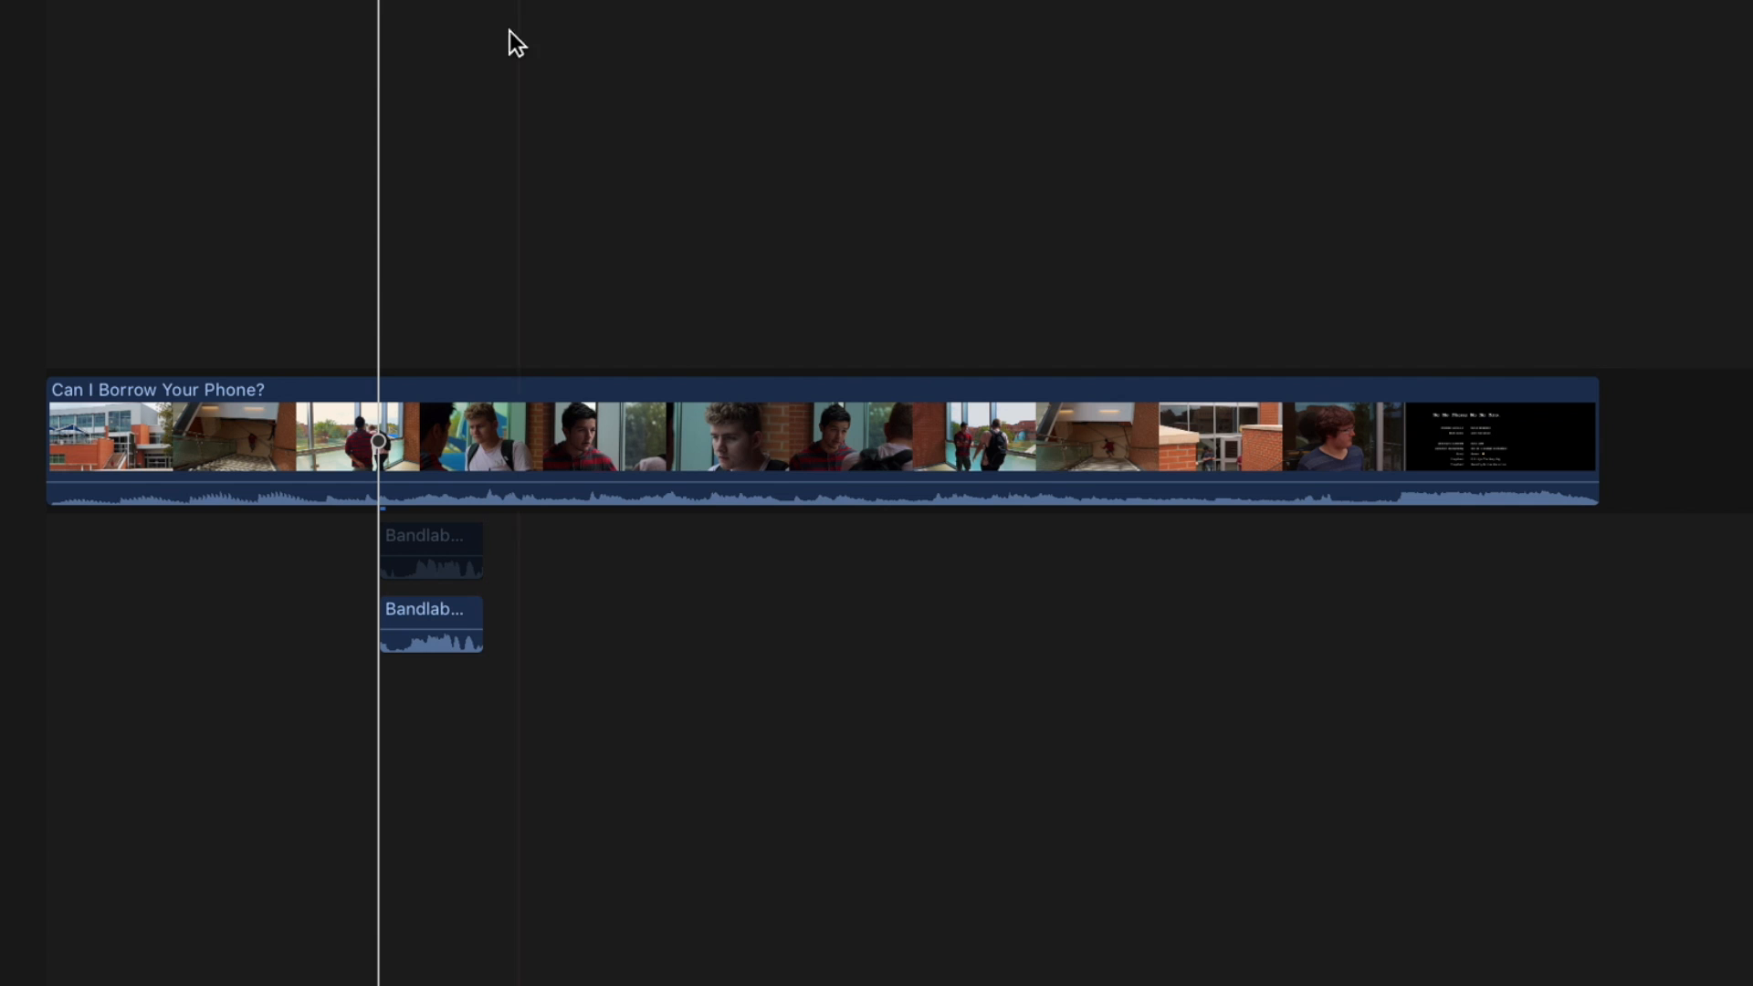
pyautogui.hotkey('alt', 'shift', 'a')
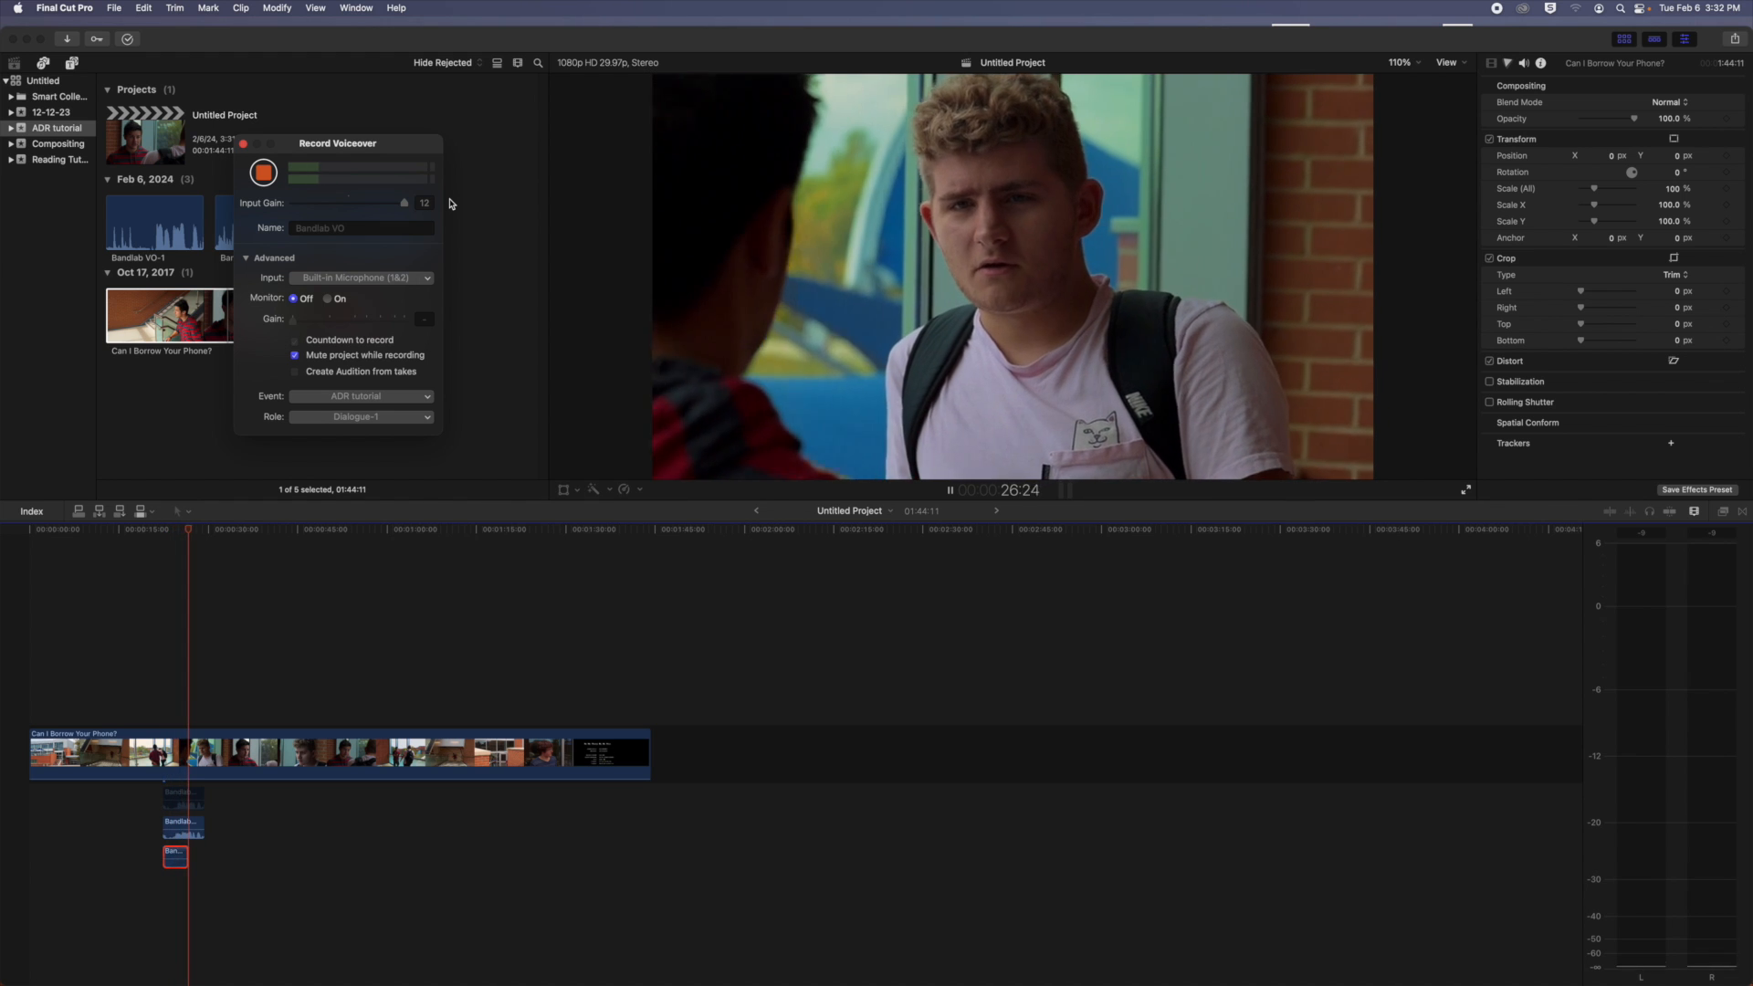
pyautogui.press('space')
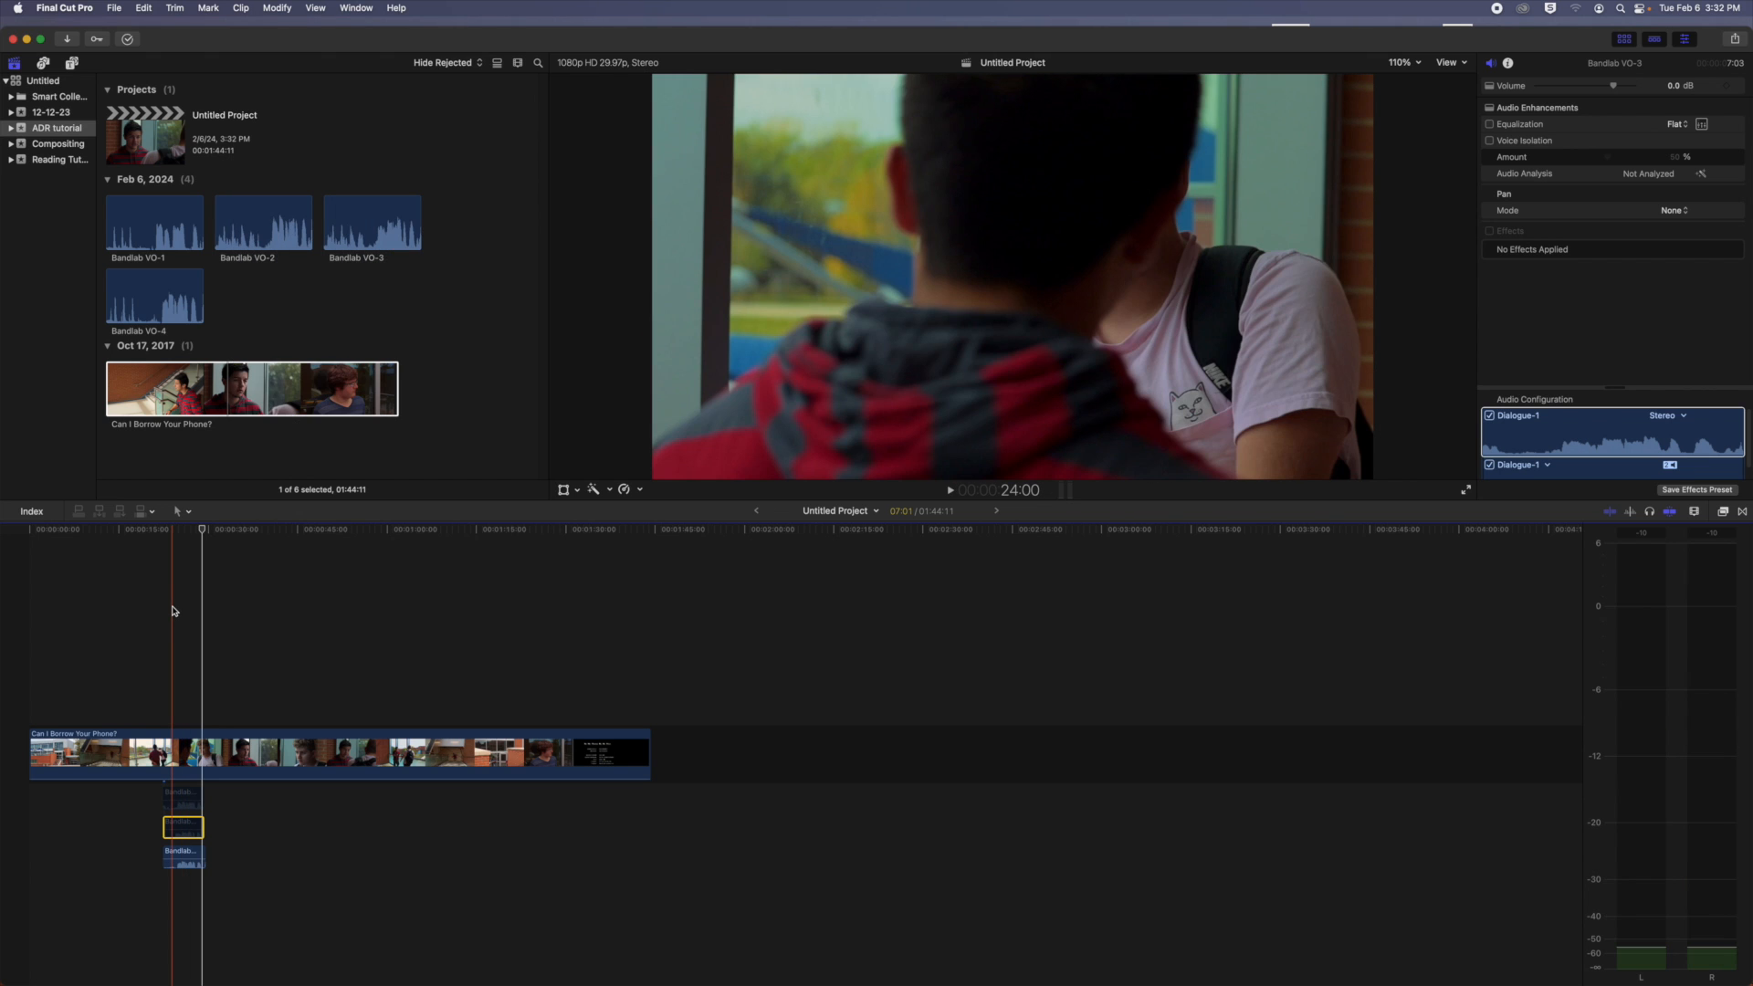
# Step: Zoom the timeline in on the voiceover takes and increase the clip height to enlarge their waveforms
pyautogui.scroll(10, 174, 611)
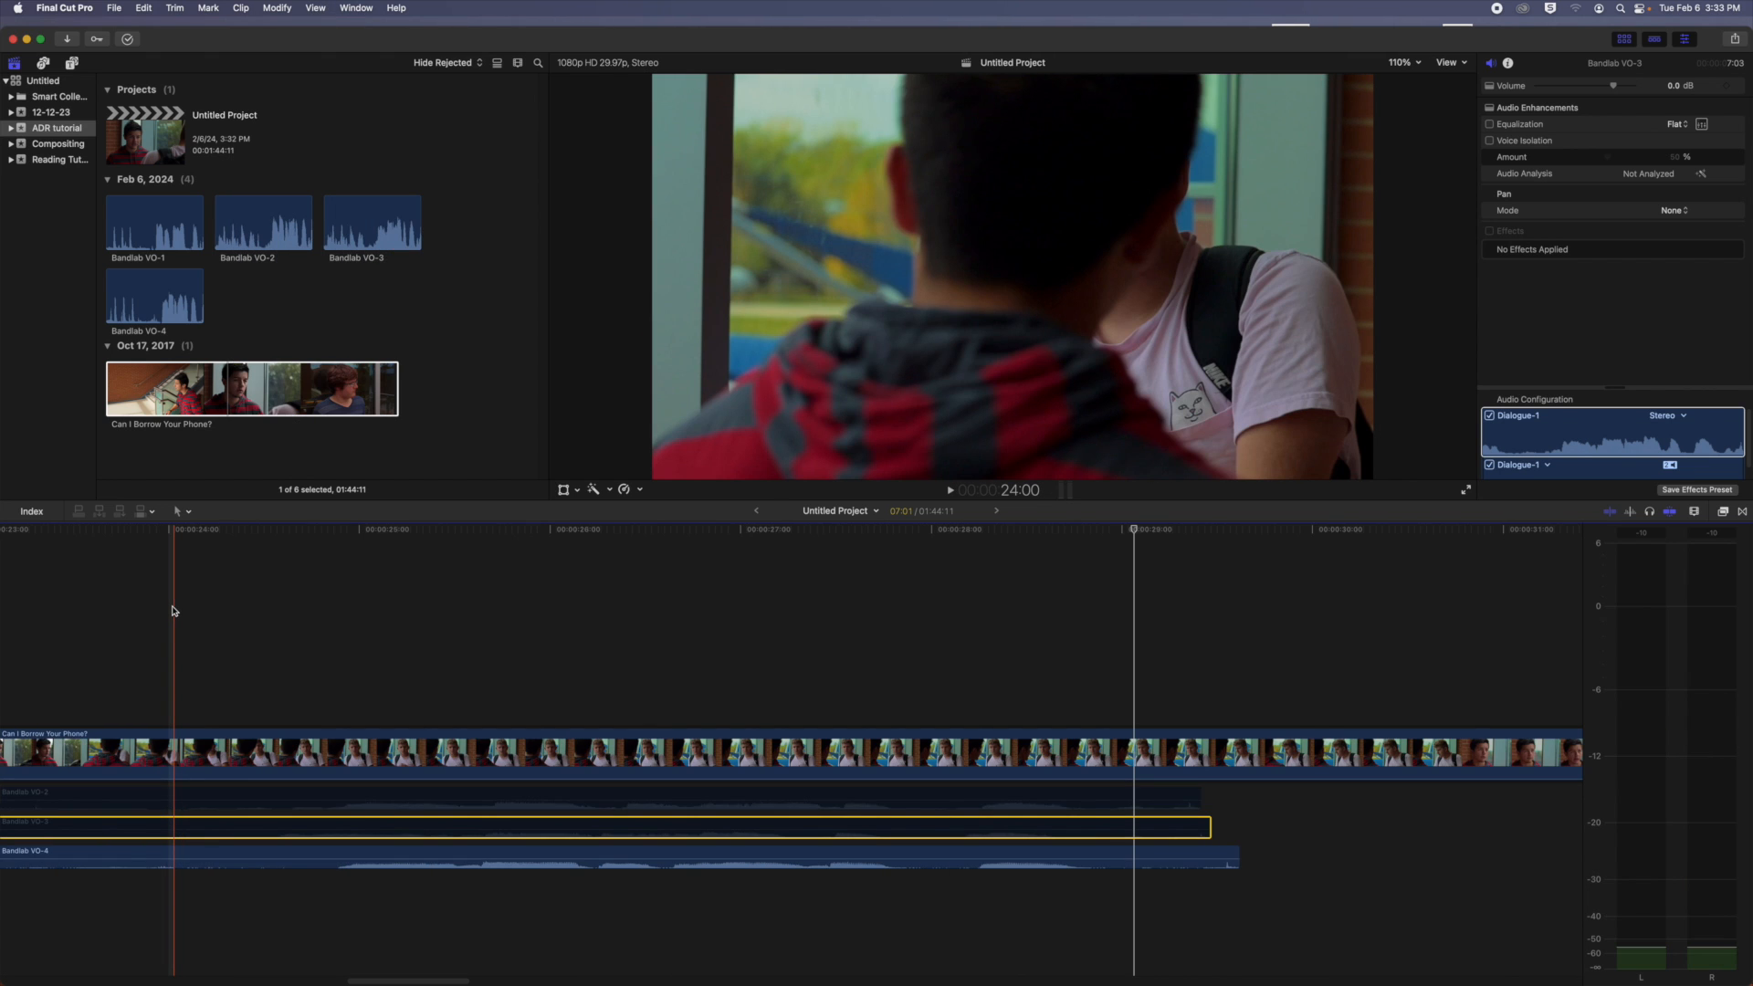
pyautogui.hscroll(-5, 173, 611)
pyautogui.hscroll(5, 1206, 590)
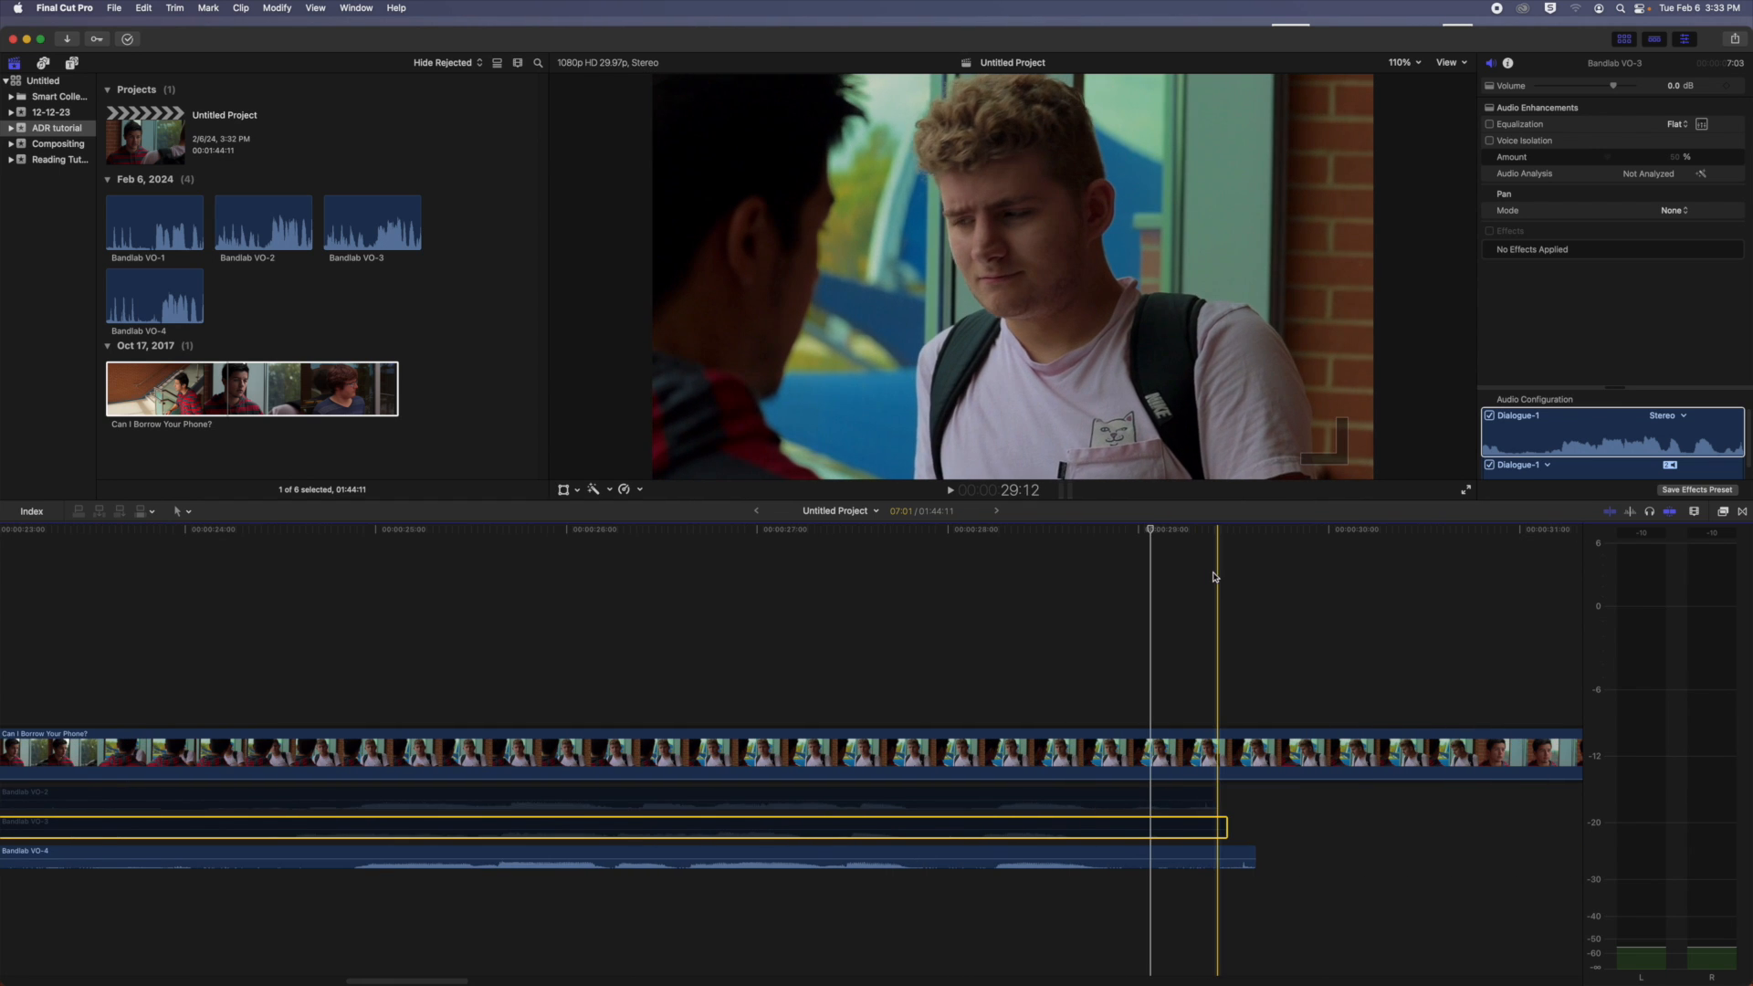
pyautogui.click(1694, 513)
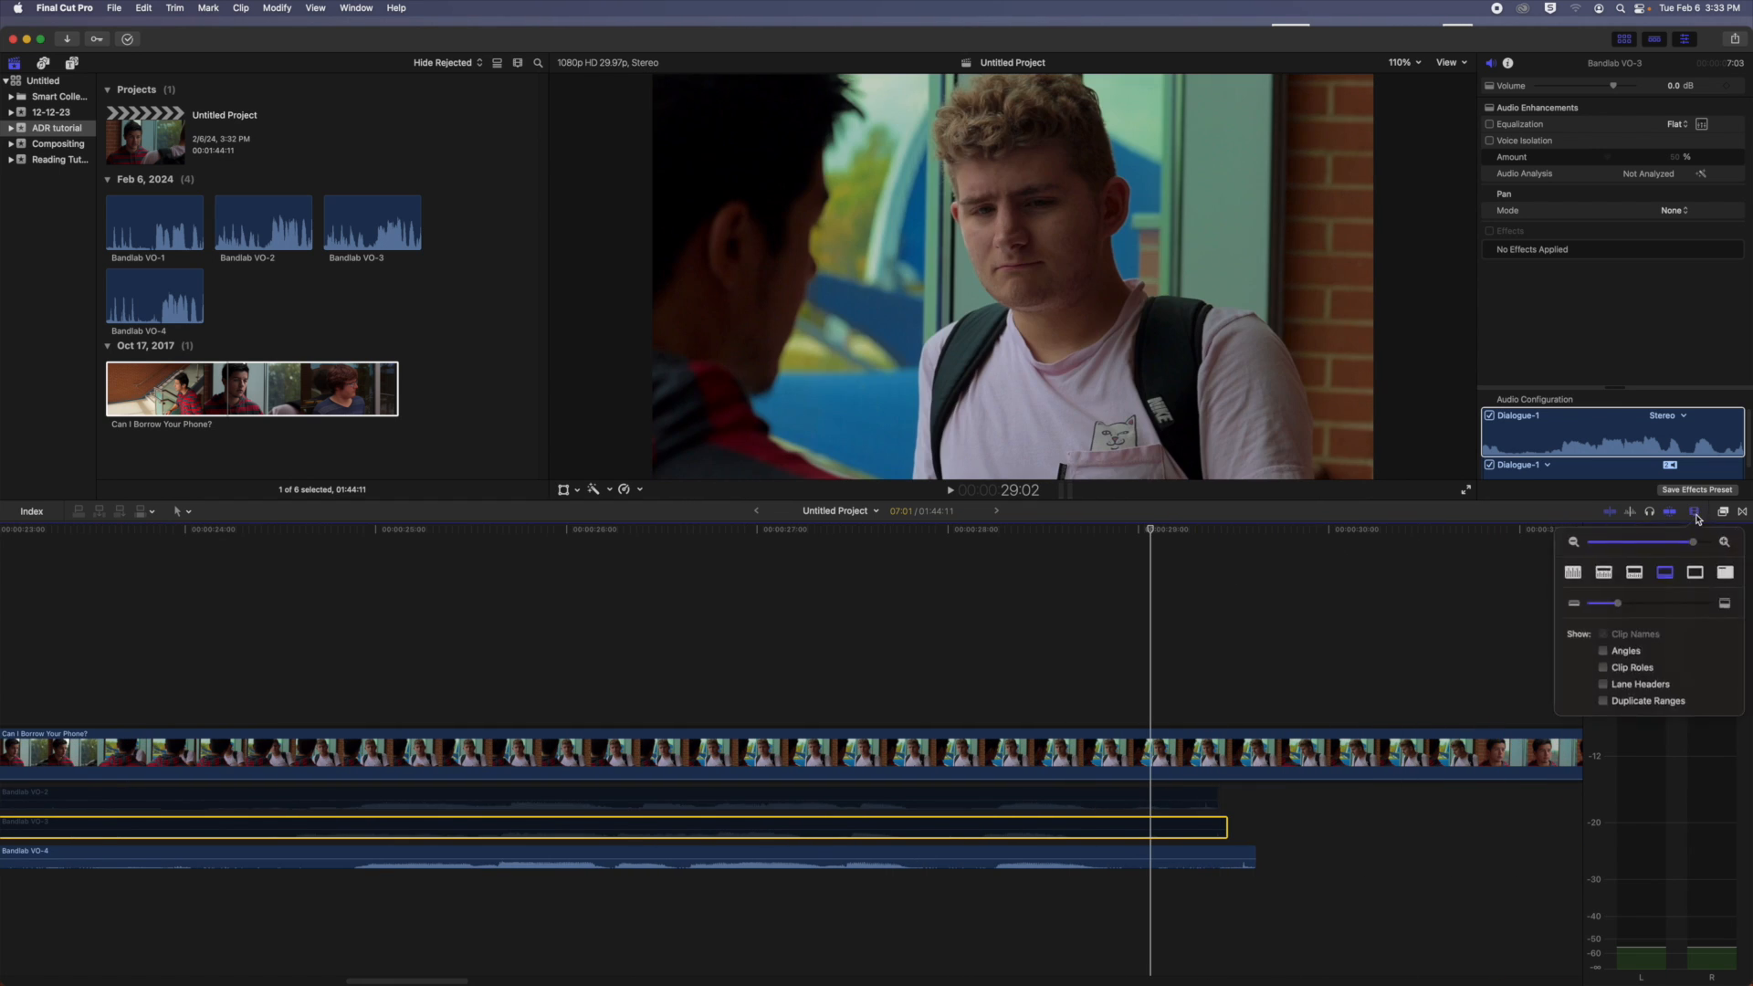
pyautogui.click(1667, 603)
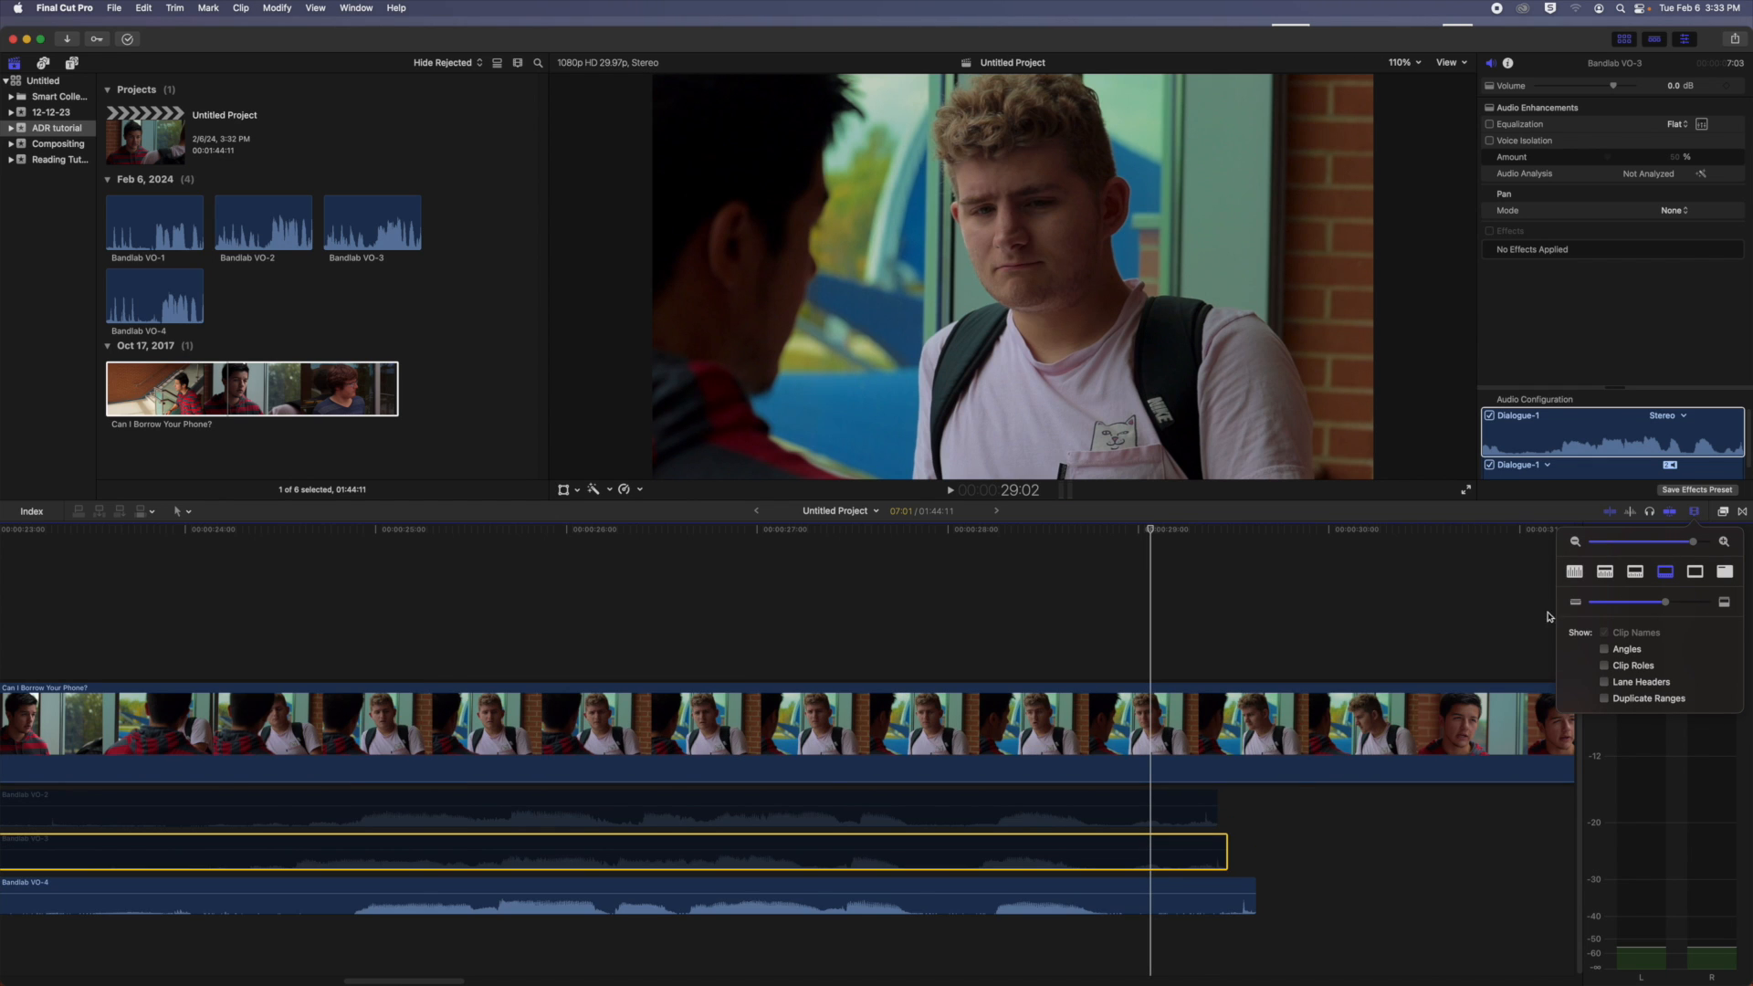
pyautogui.click(1287, 547)
# Step: Play the end of the newest voiceover take and trim its end back to just after the last spoken word
pyautogui.click(1087, 593)
pyautogui.press('space')
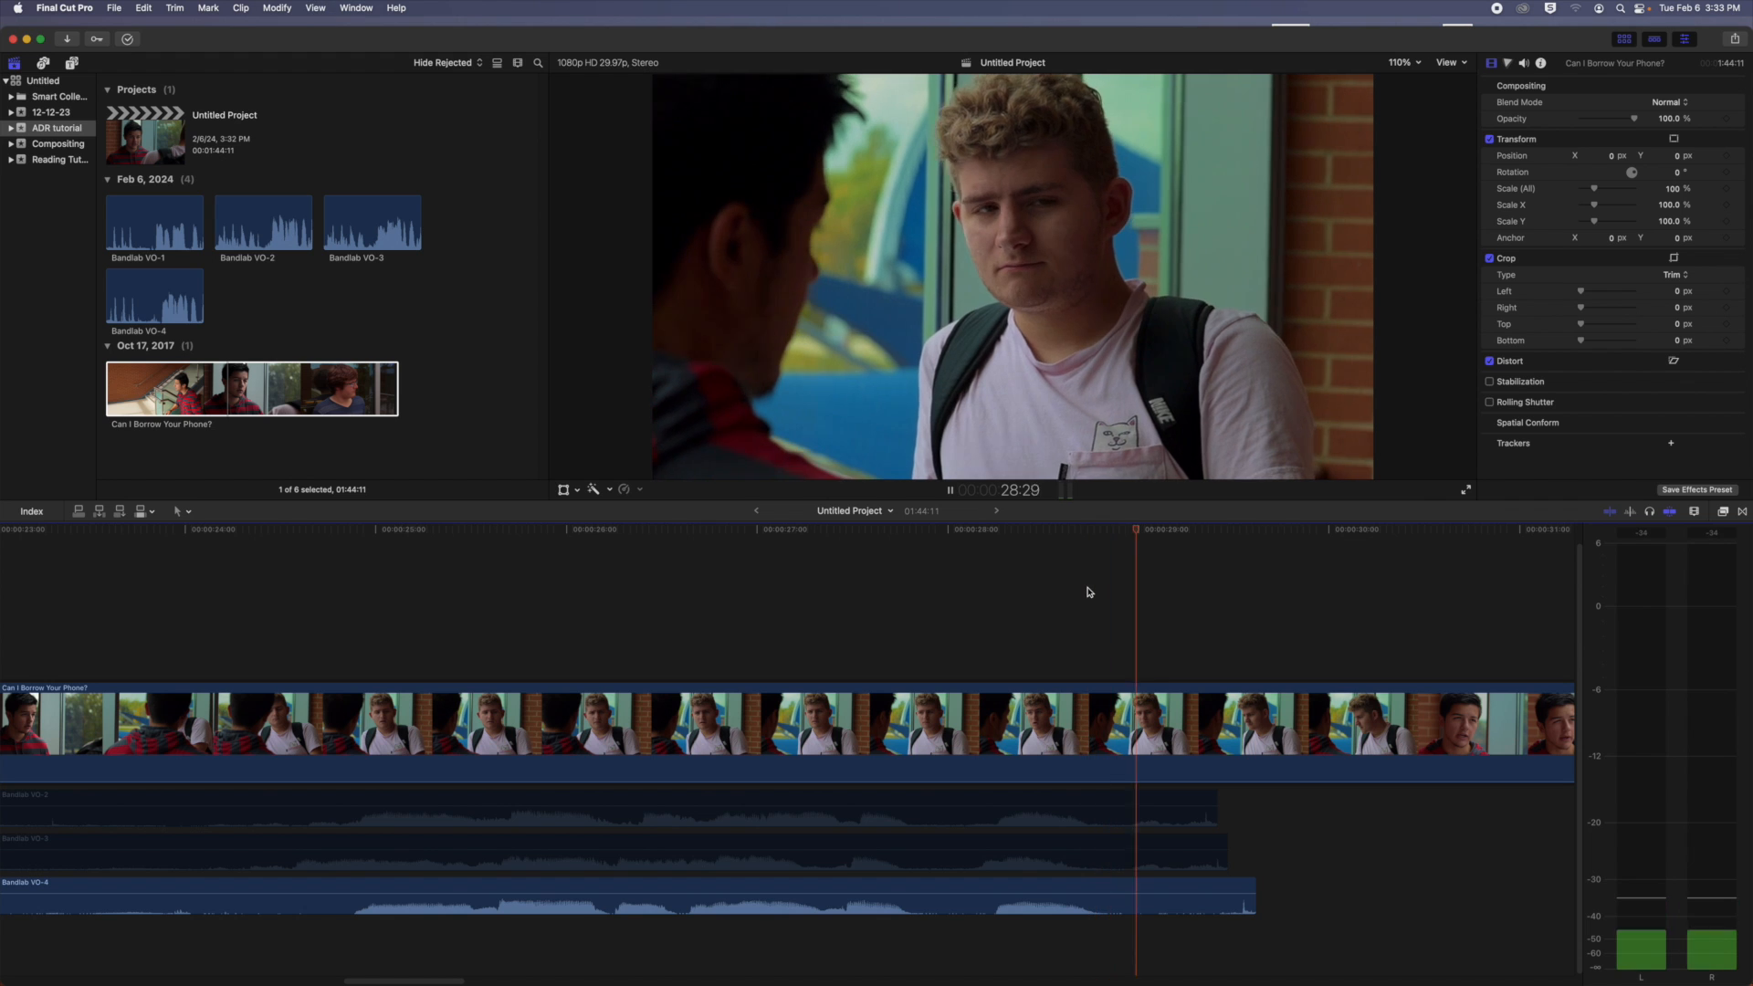
pyautogui.press('space')
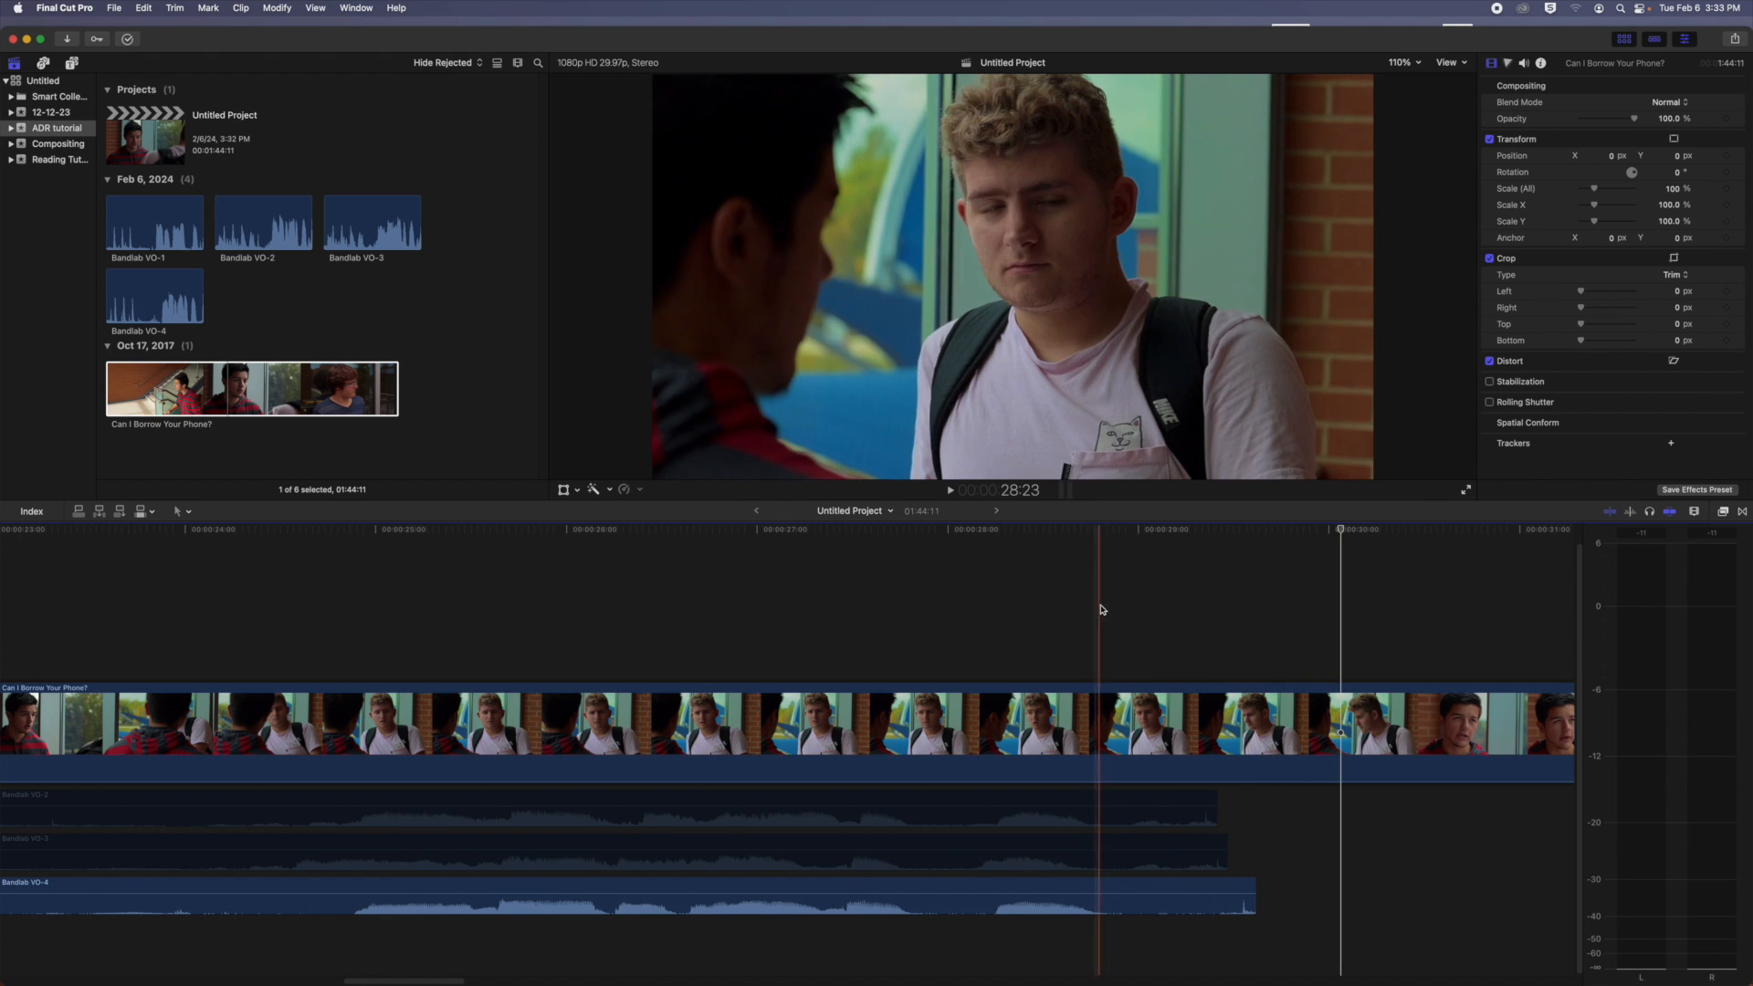
pyautogui.click(1150, 586)
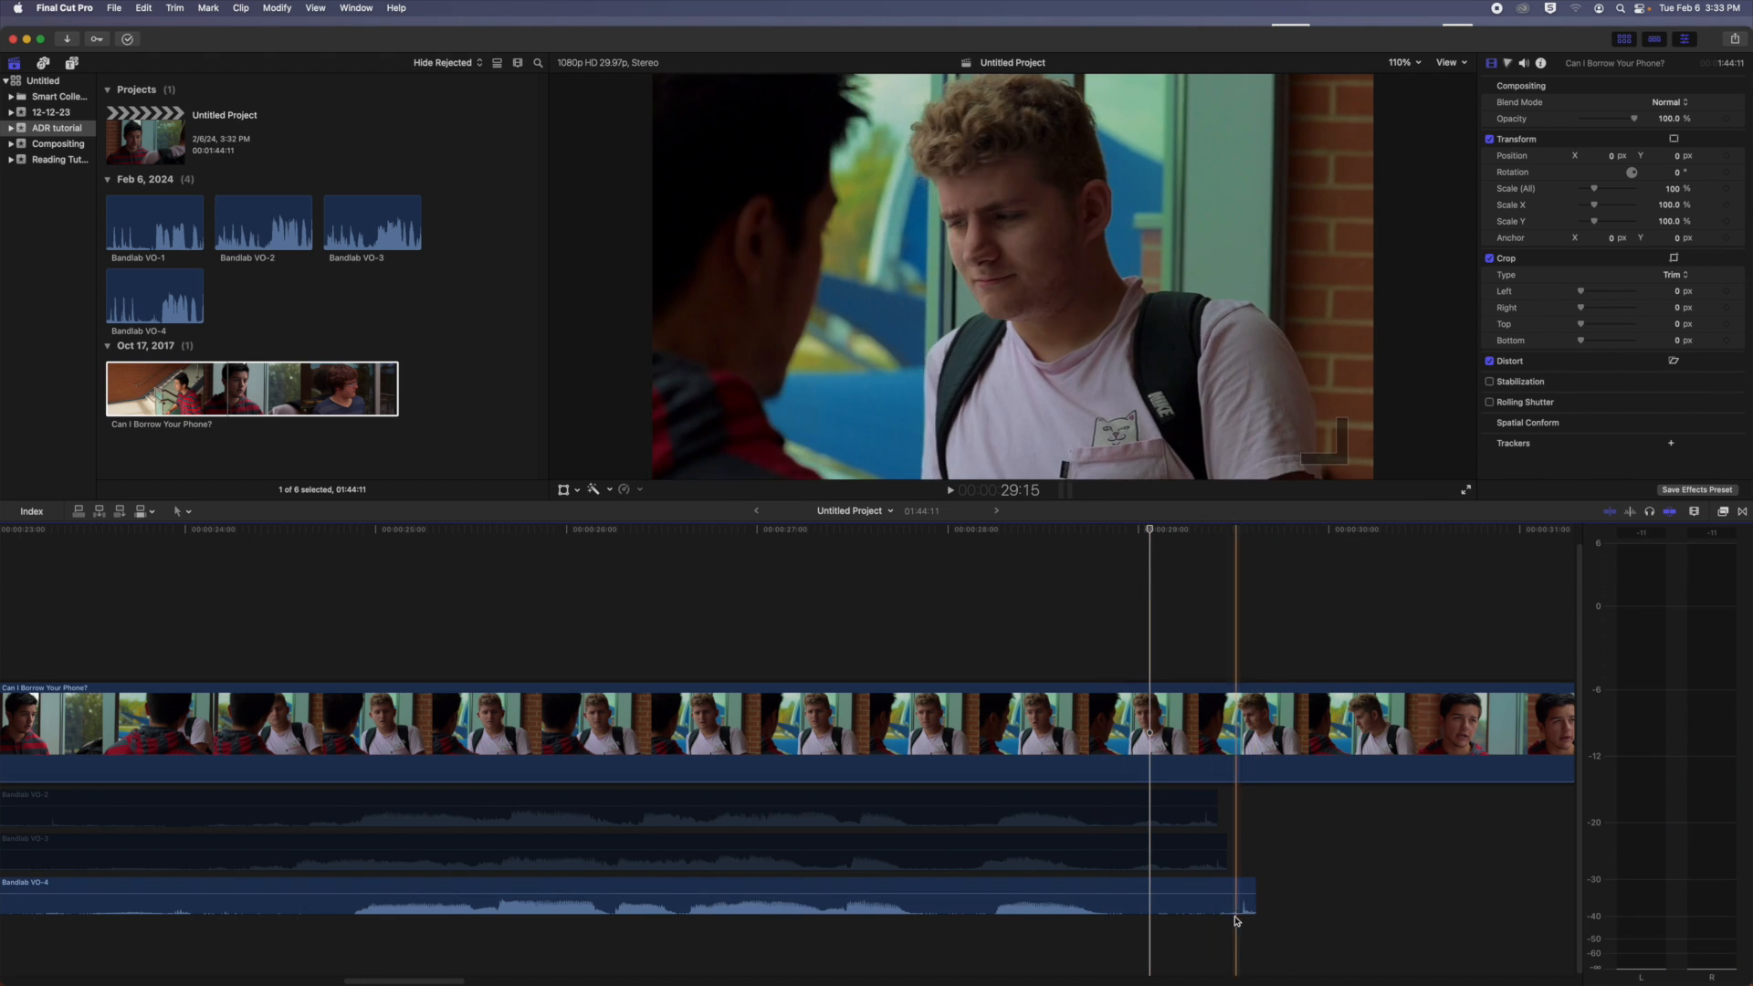
pyautogui.moveTo(1255, 911); pyautogui.dragTo(1137, 913)
# Step: Trim the start of the newest voiceover take to just before the speech and add short fades at both ends
pyautogui.hscroll(-5, 1139, 921)
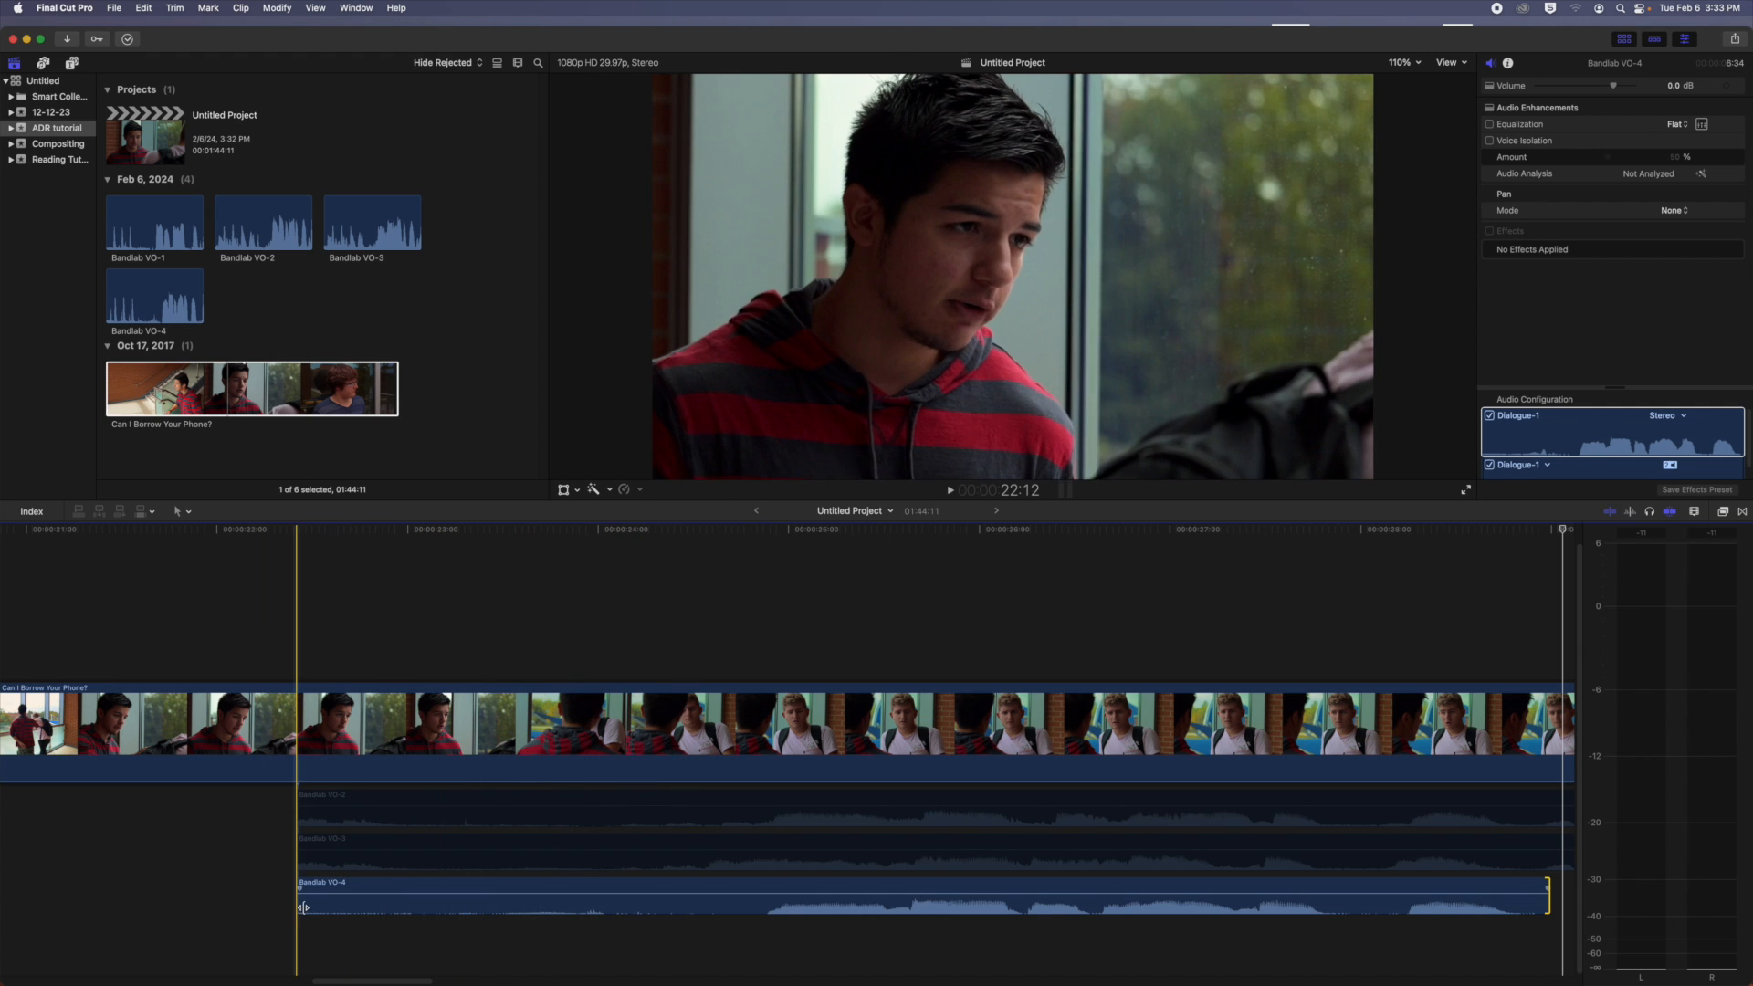
pyautogui.moveTo(299, 907); pyautogui.dragTo(712, 892)
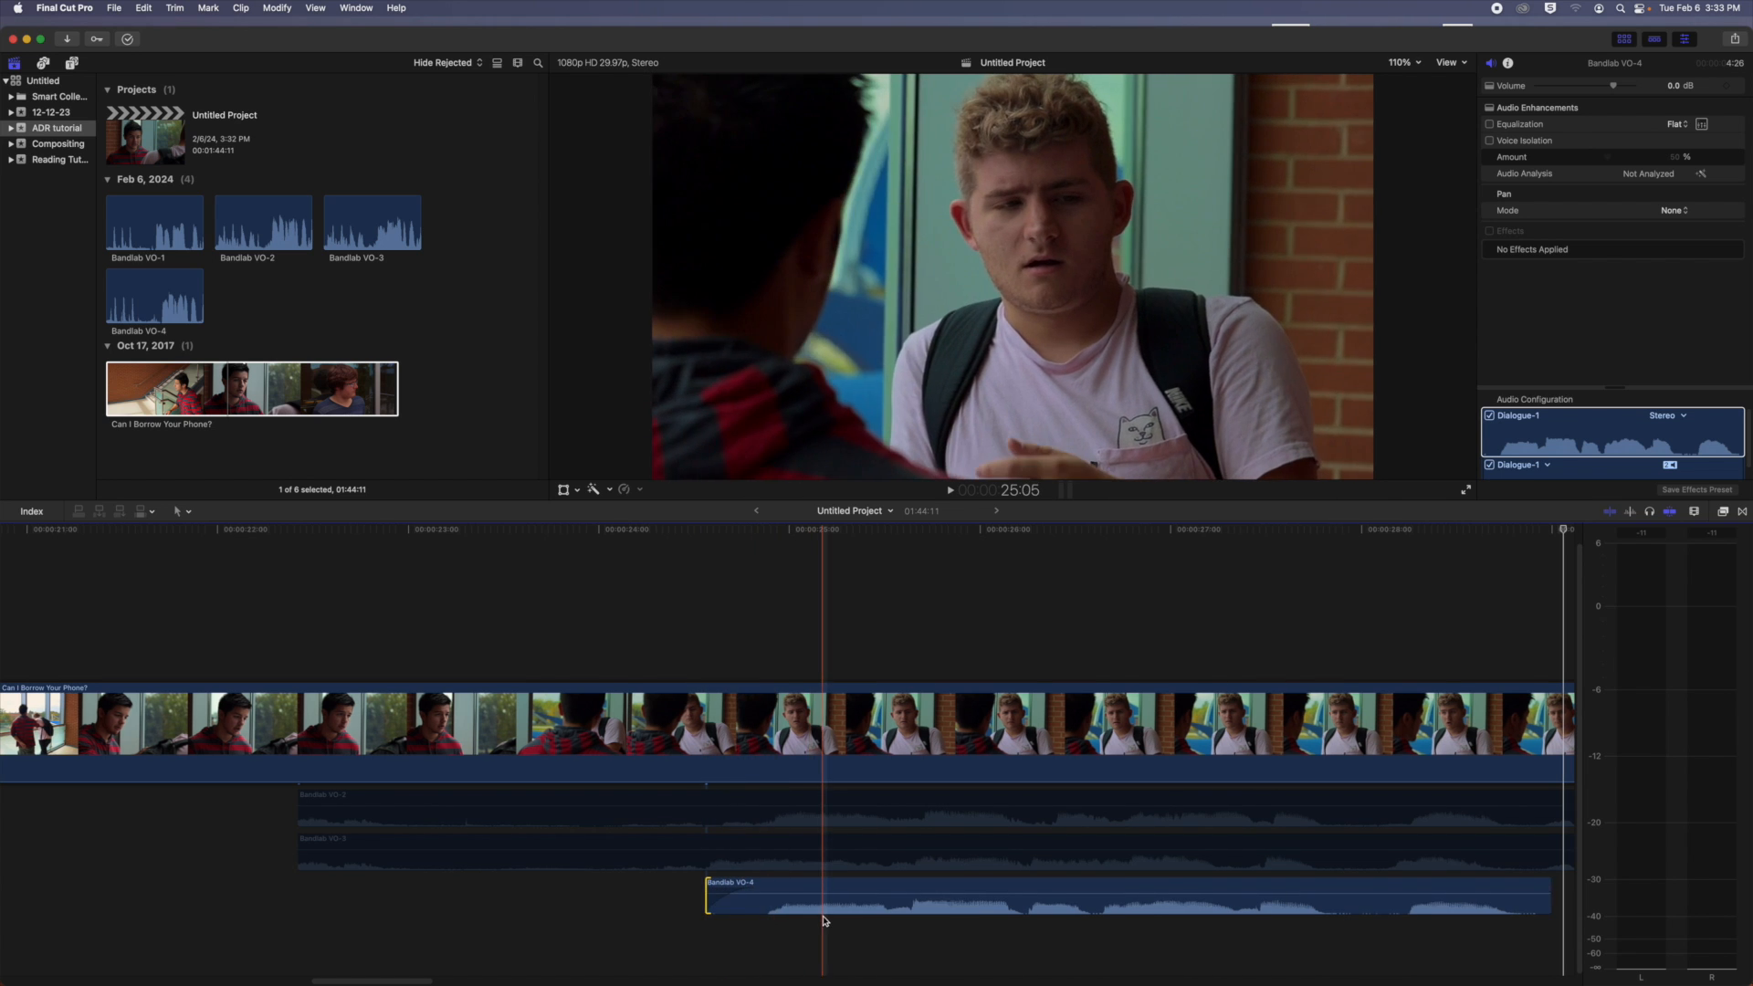
pyautogui.hscroll(5, 824, 921)
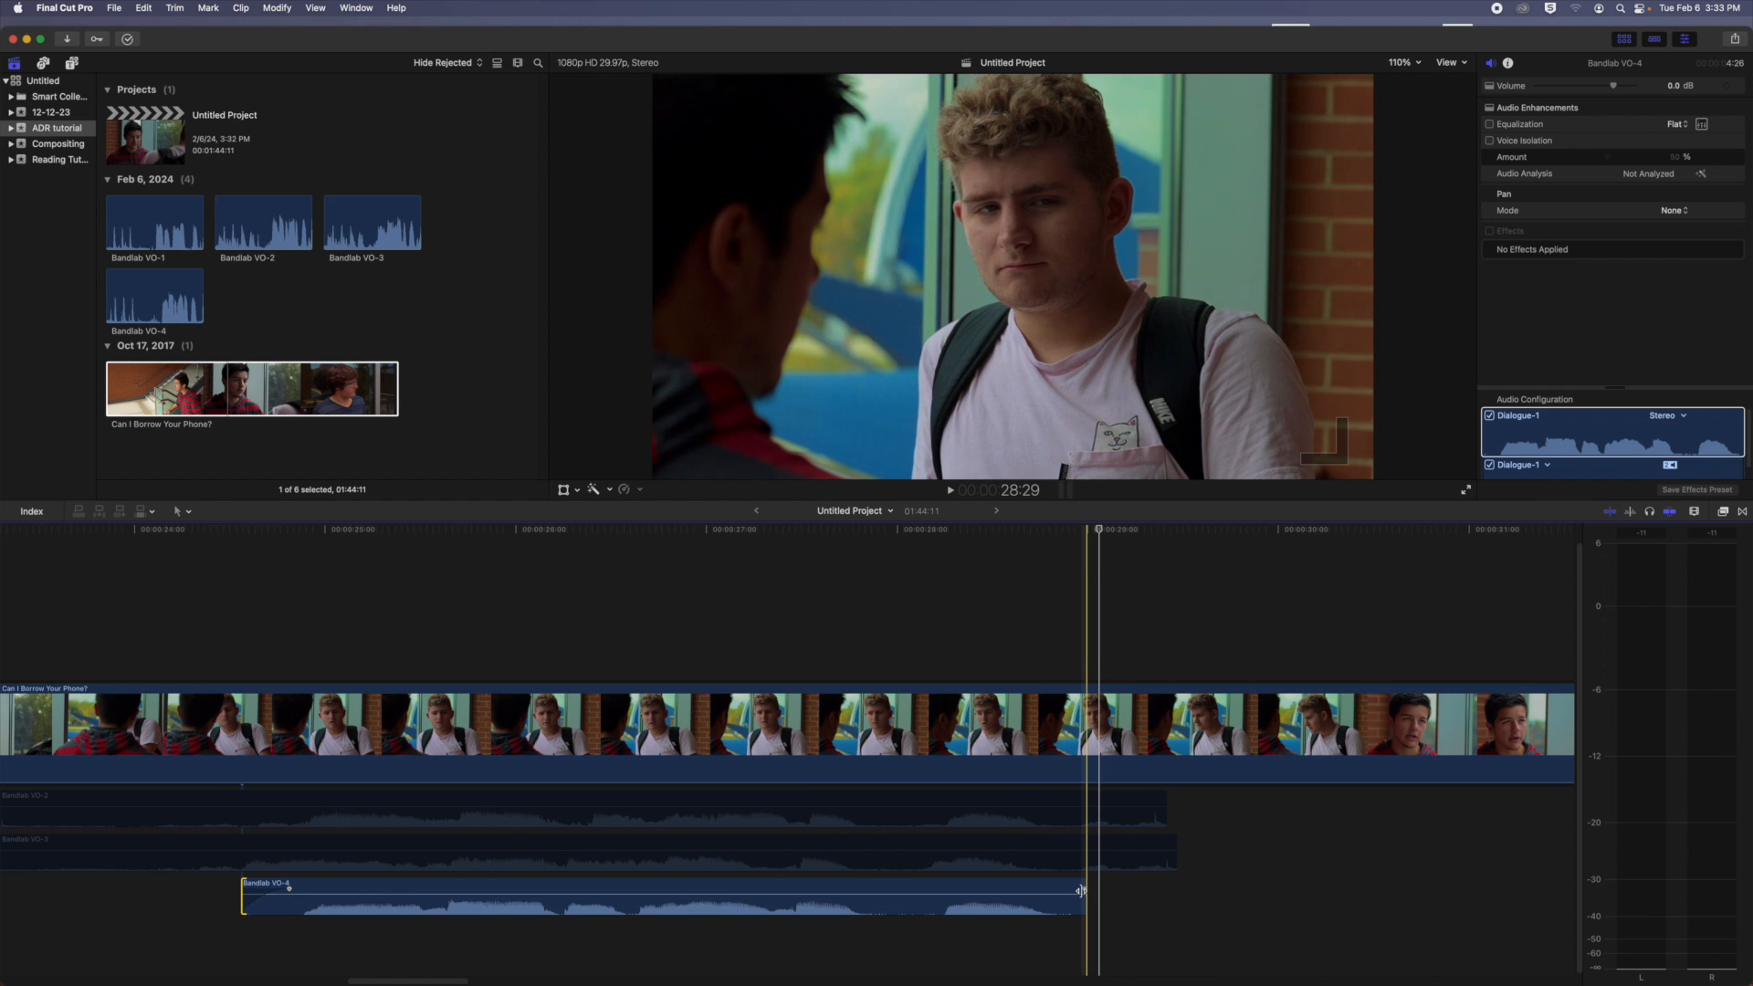
pyautogui.moveTo(1083, 889); pyautogui.dragTo(1057, 889)
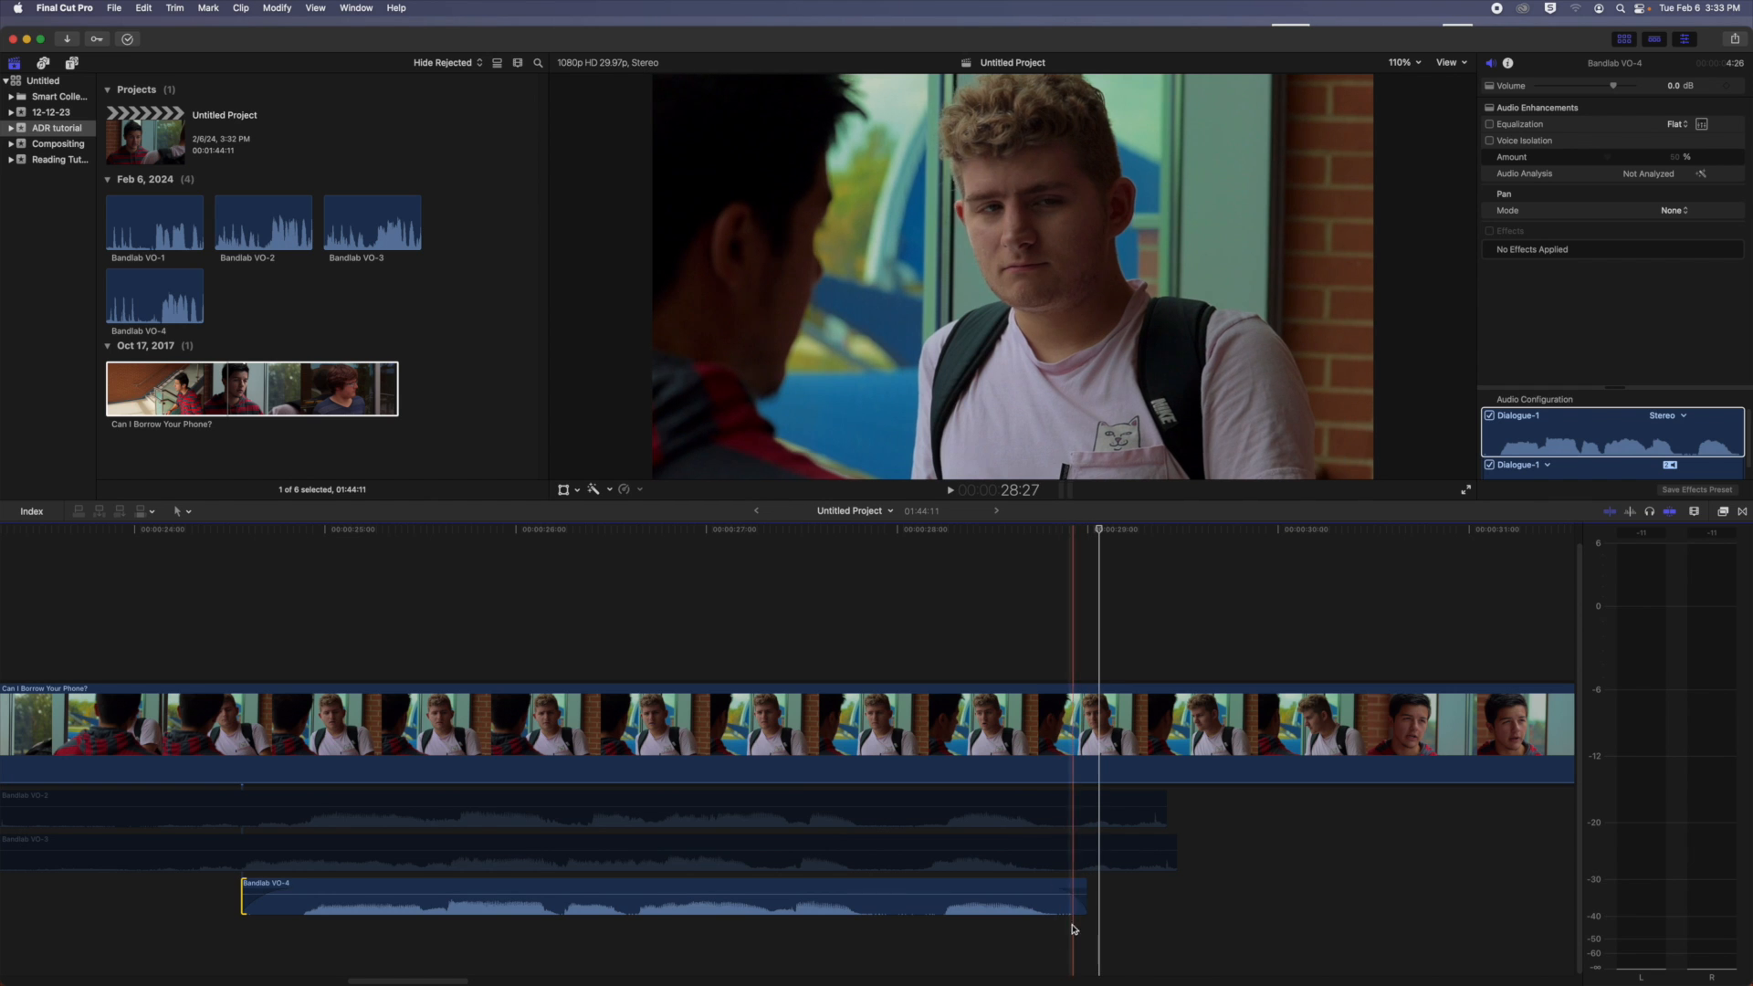
pyautogui.click(287, 949)
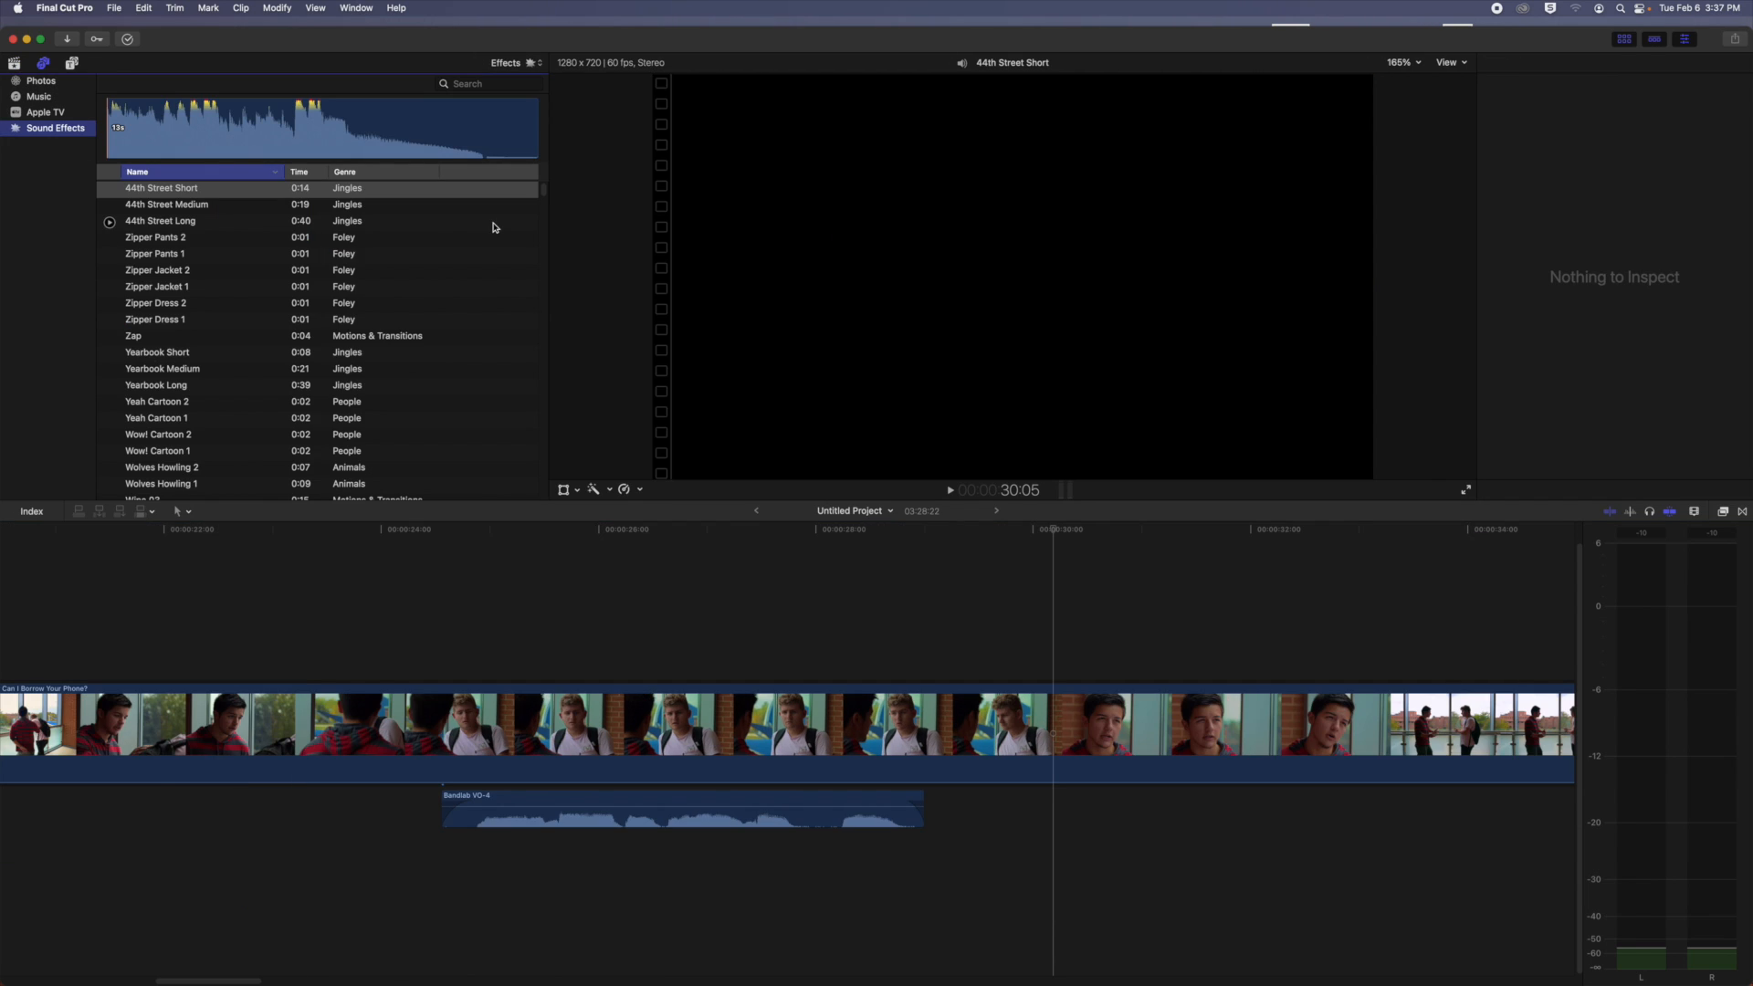
# Step: Sort the sound effects library by genre and bring up the Ambience effects
pyautogui.click(382, 174)
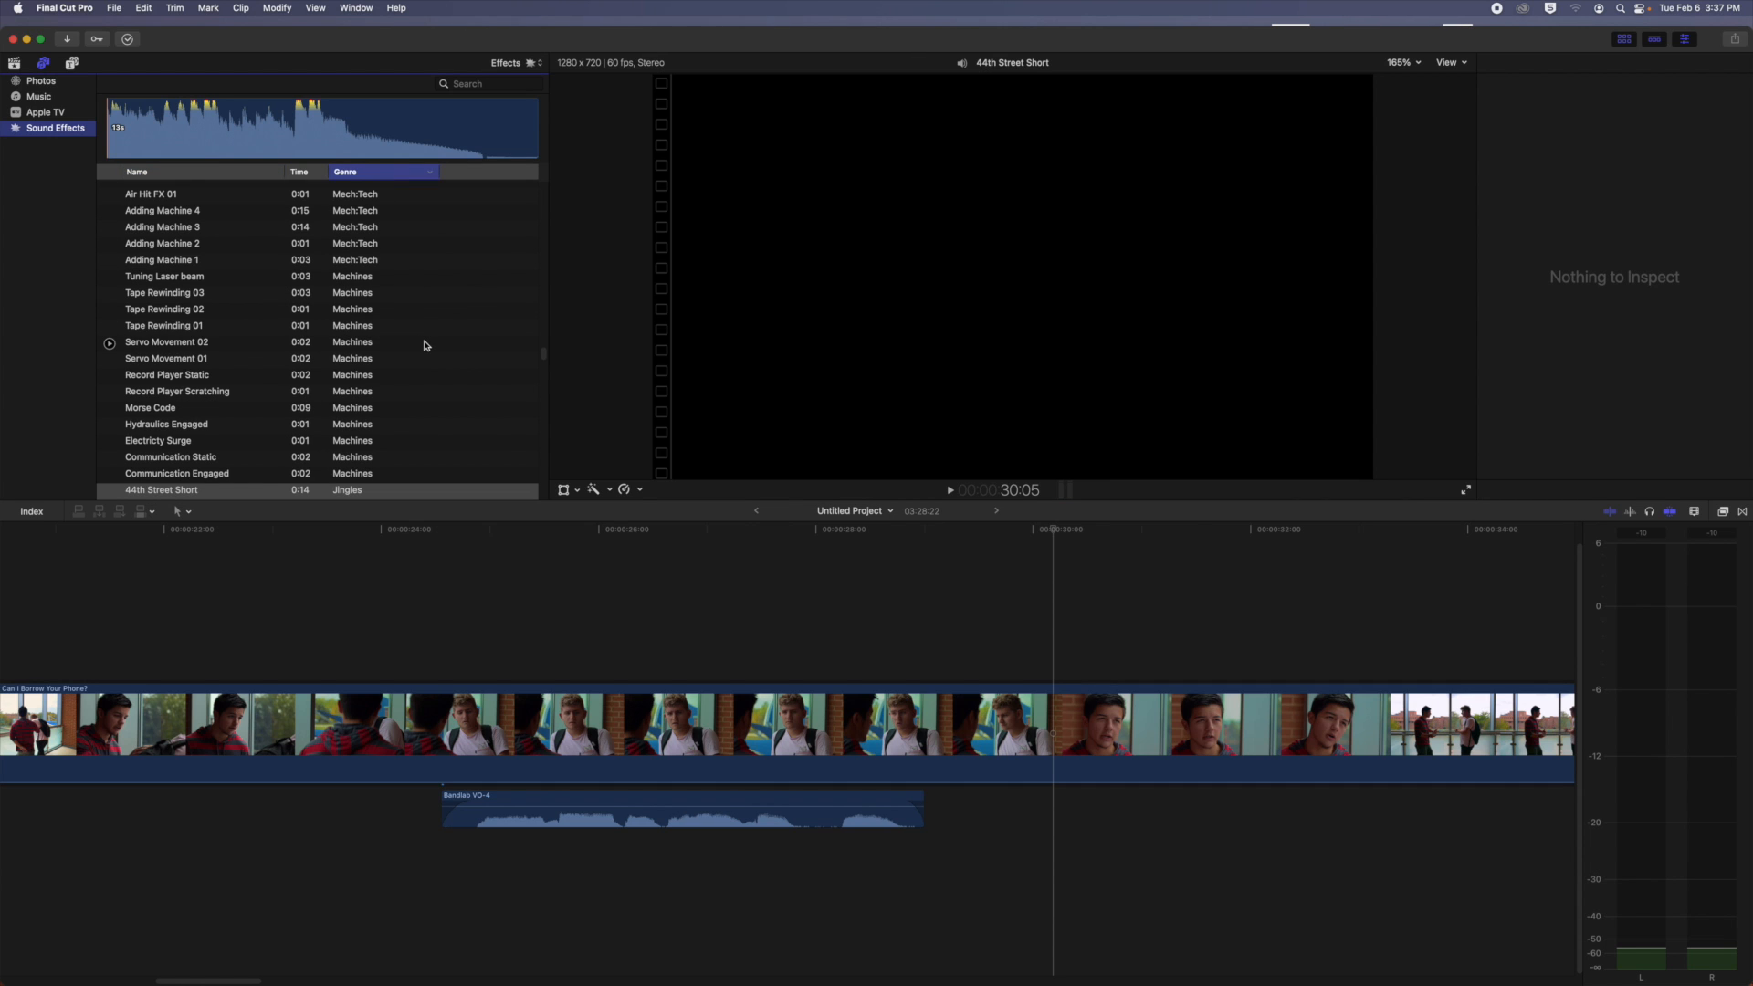
pyautogui.scroll(-14, 424, 345)
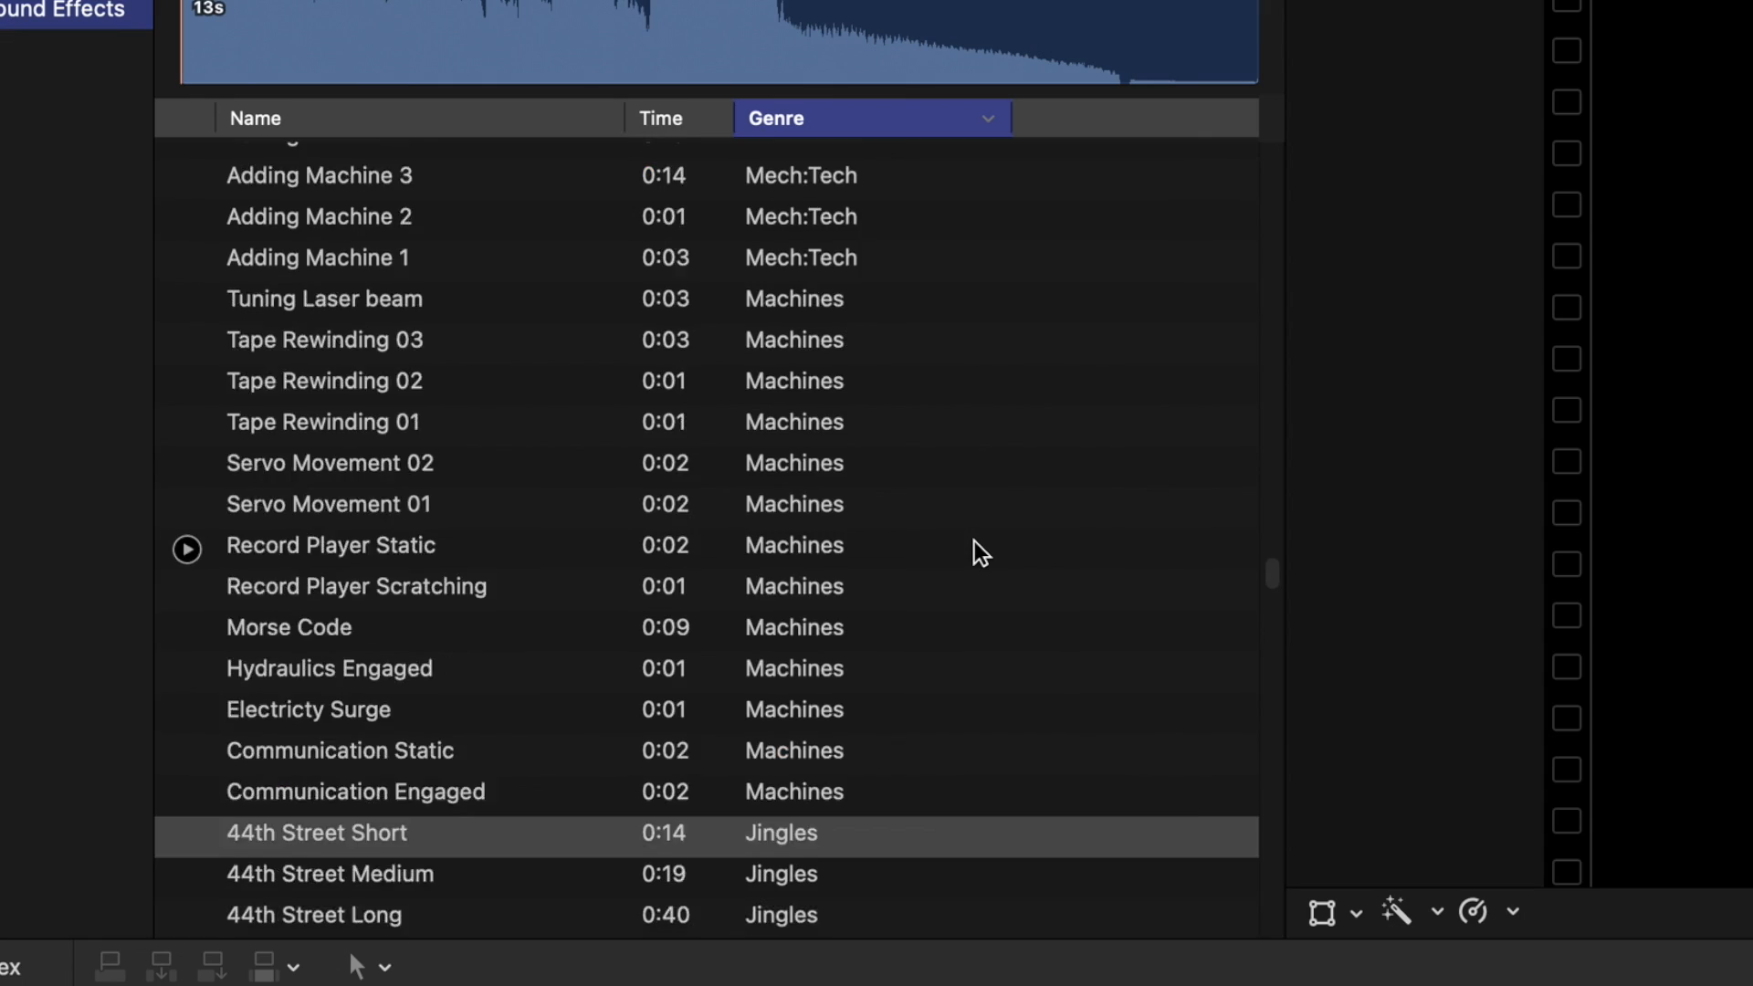
pyautogui.moveTo(543, 358); pyautogui.dragTo(543, 374)
pyautogui.moveTo(1272, 625); pyautogui.dragTo(1263, 847)
# Step: Audition Ambience effects for the background, including School University, School Library, School Gym and Airport
pyautogui.click(384, 281)
pyautogui.click(348, 38)
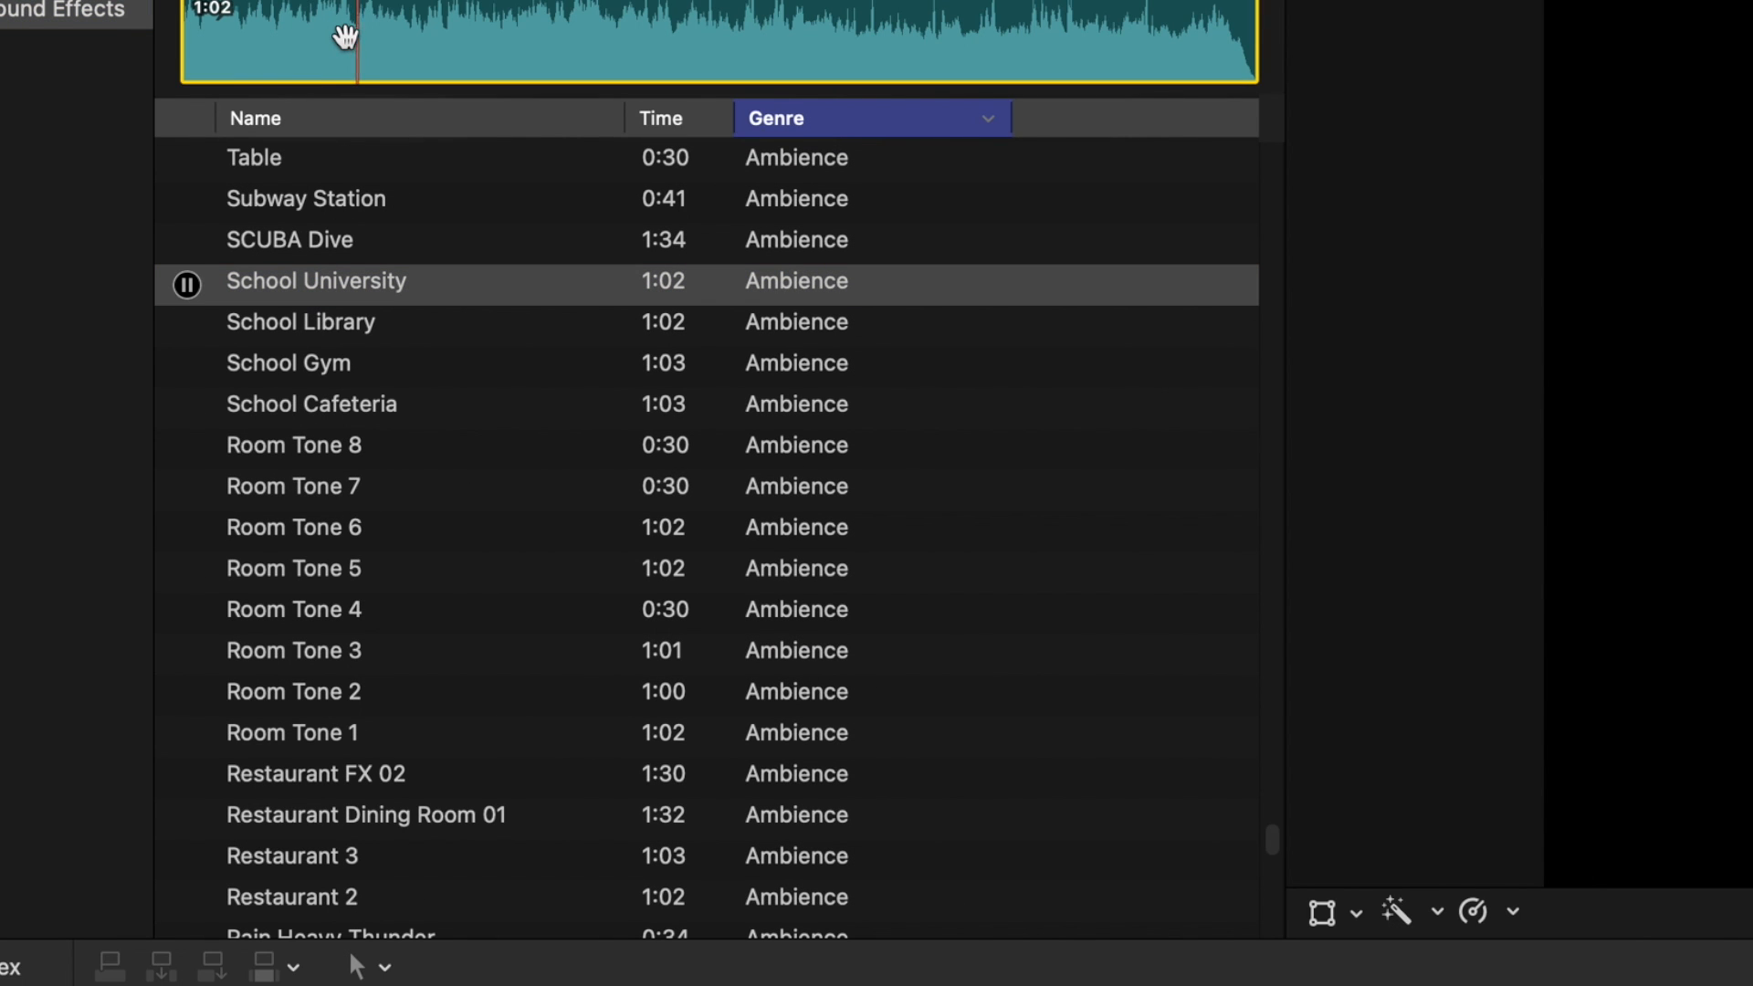
pyautogui.click(363, 327)
pyautogui.click(462, 47)
pyautogui.click(384, 404)
pyautogui.click(383, 366)
pyautogui.click(519, 51)
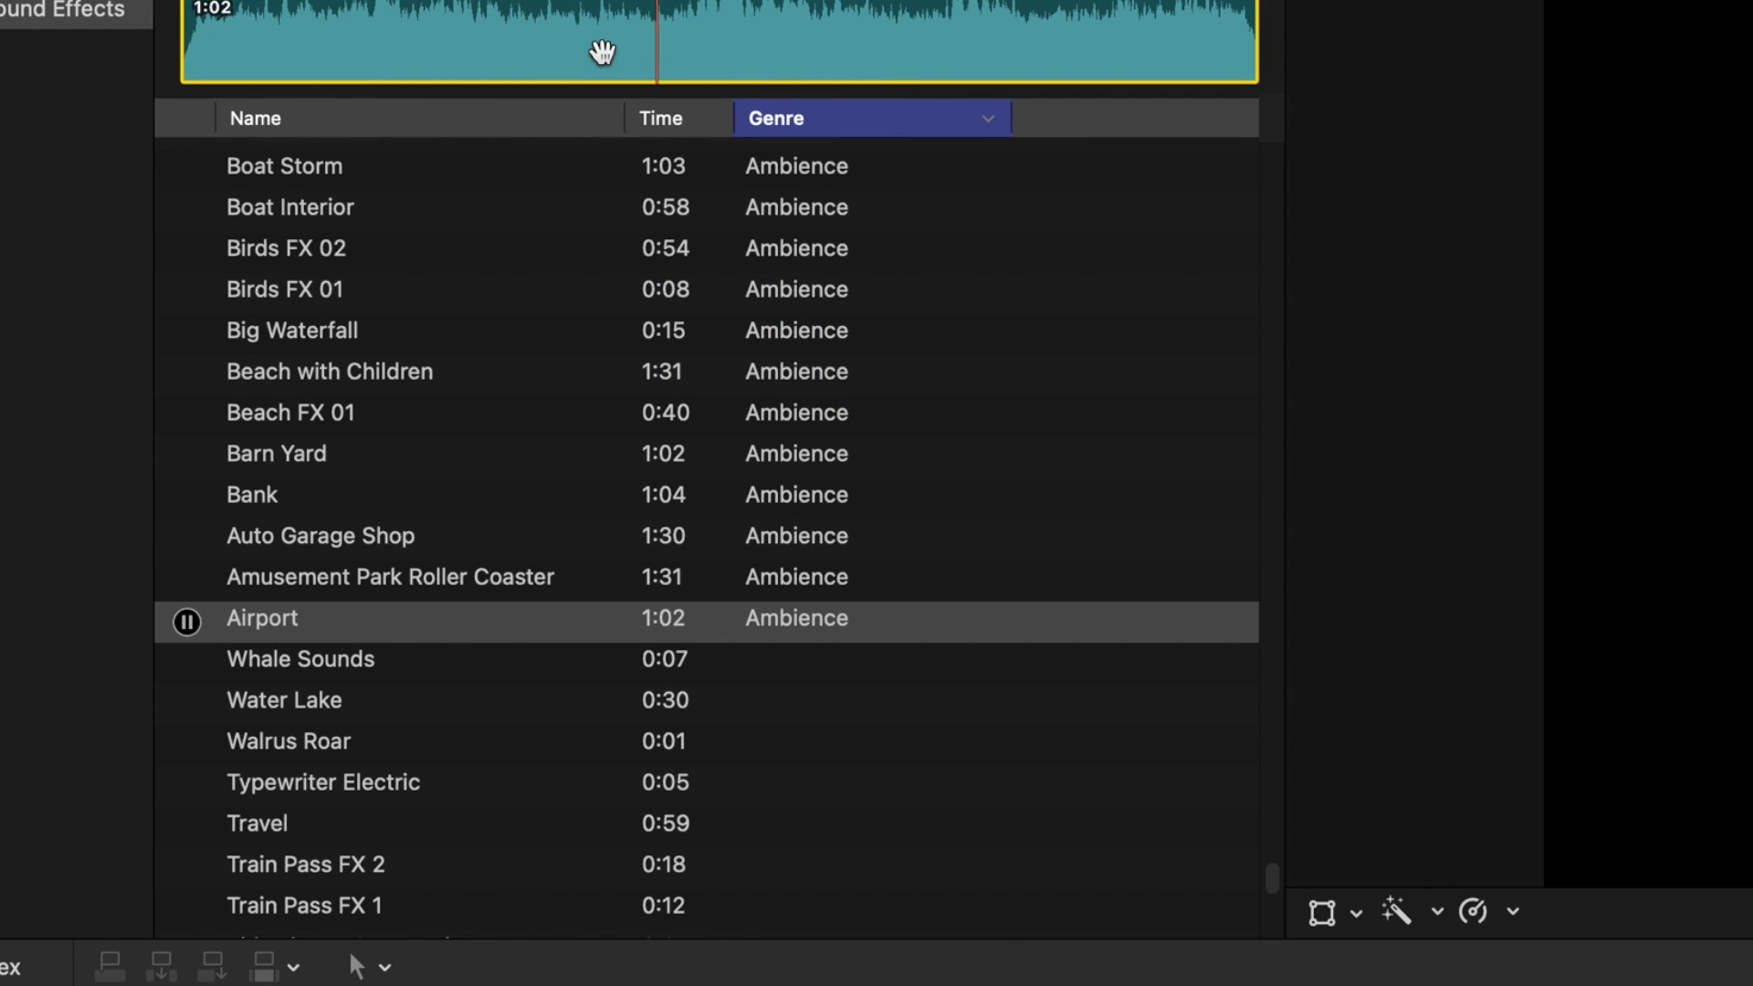
pyautogui.press('space')
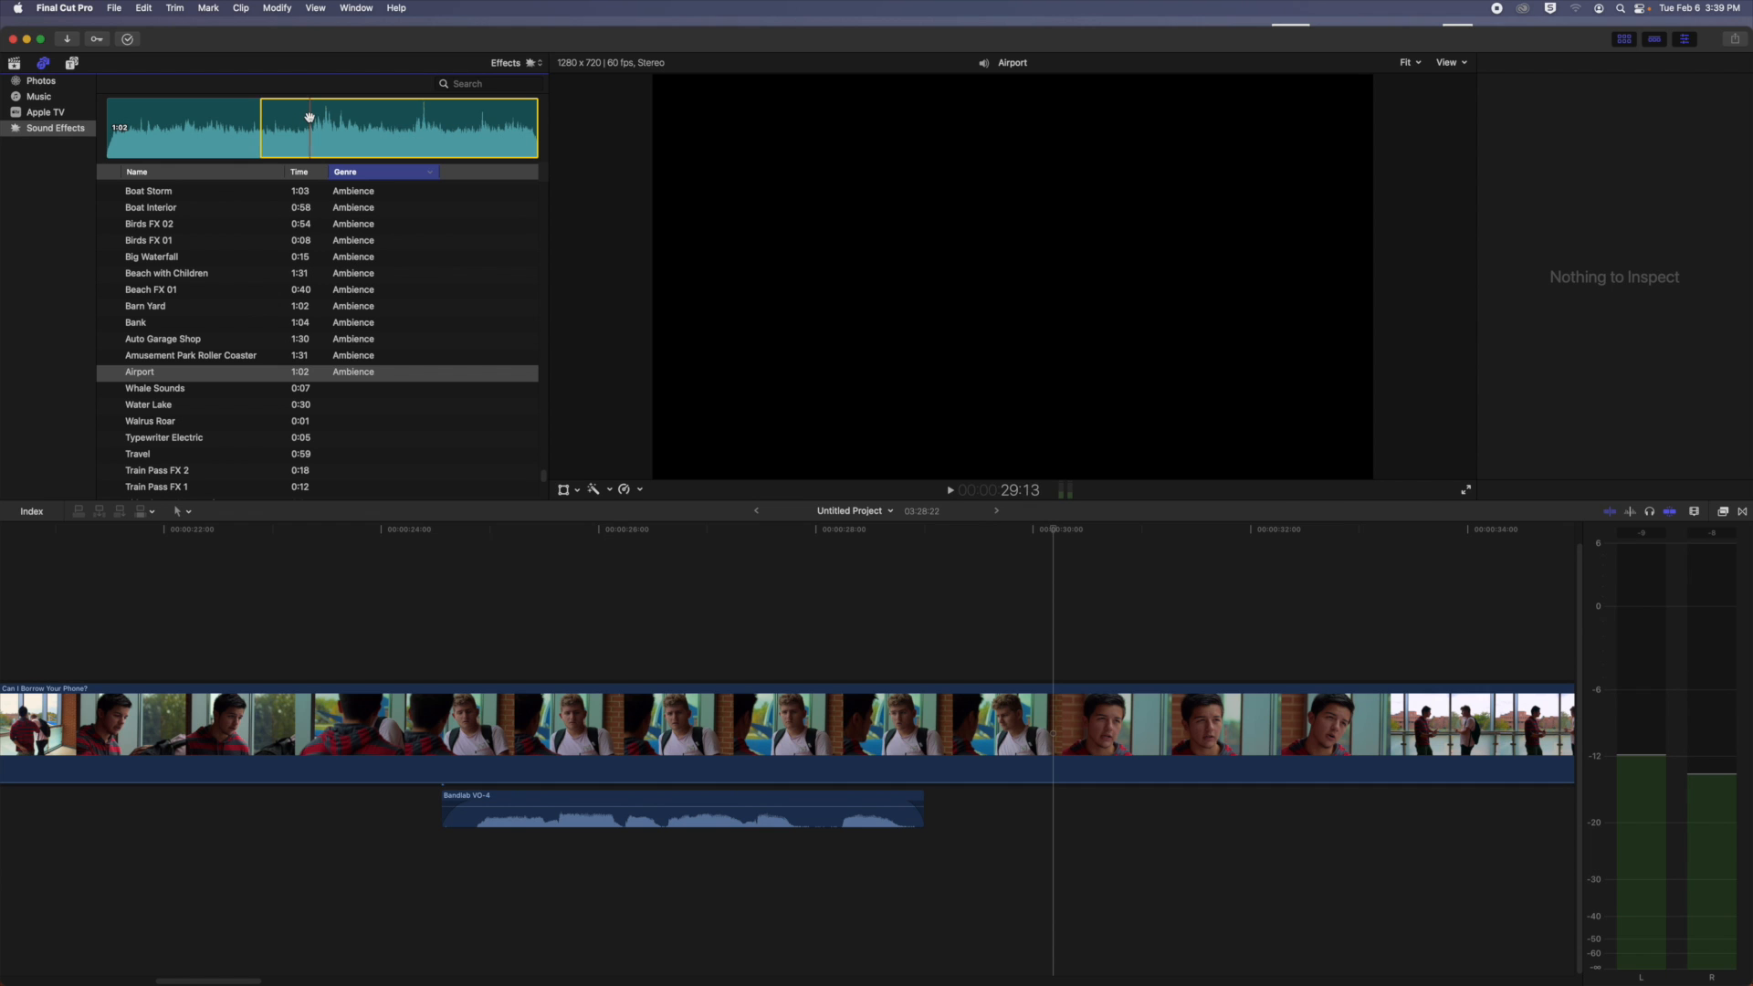
# Step: Mark a short range of the Airport ambience, connect it slightly before the voiceover clip, and play back the mix
pyautogui.press('o')
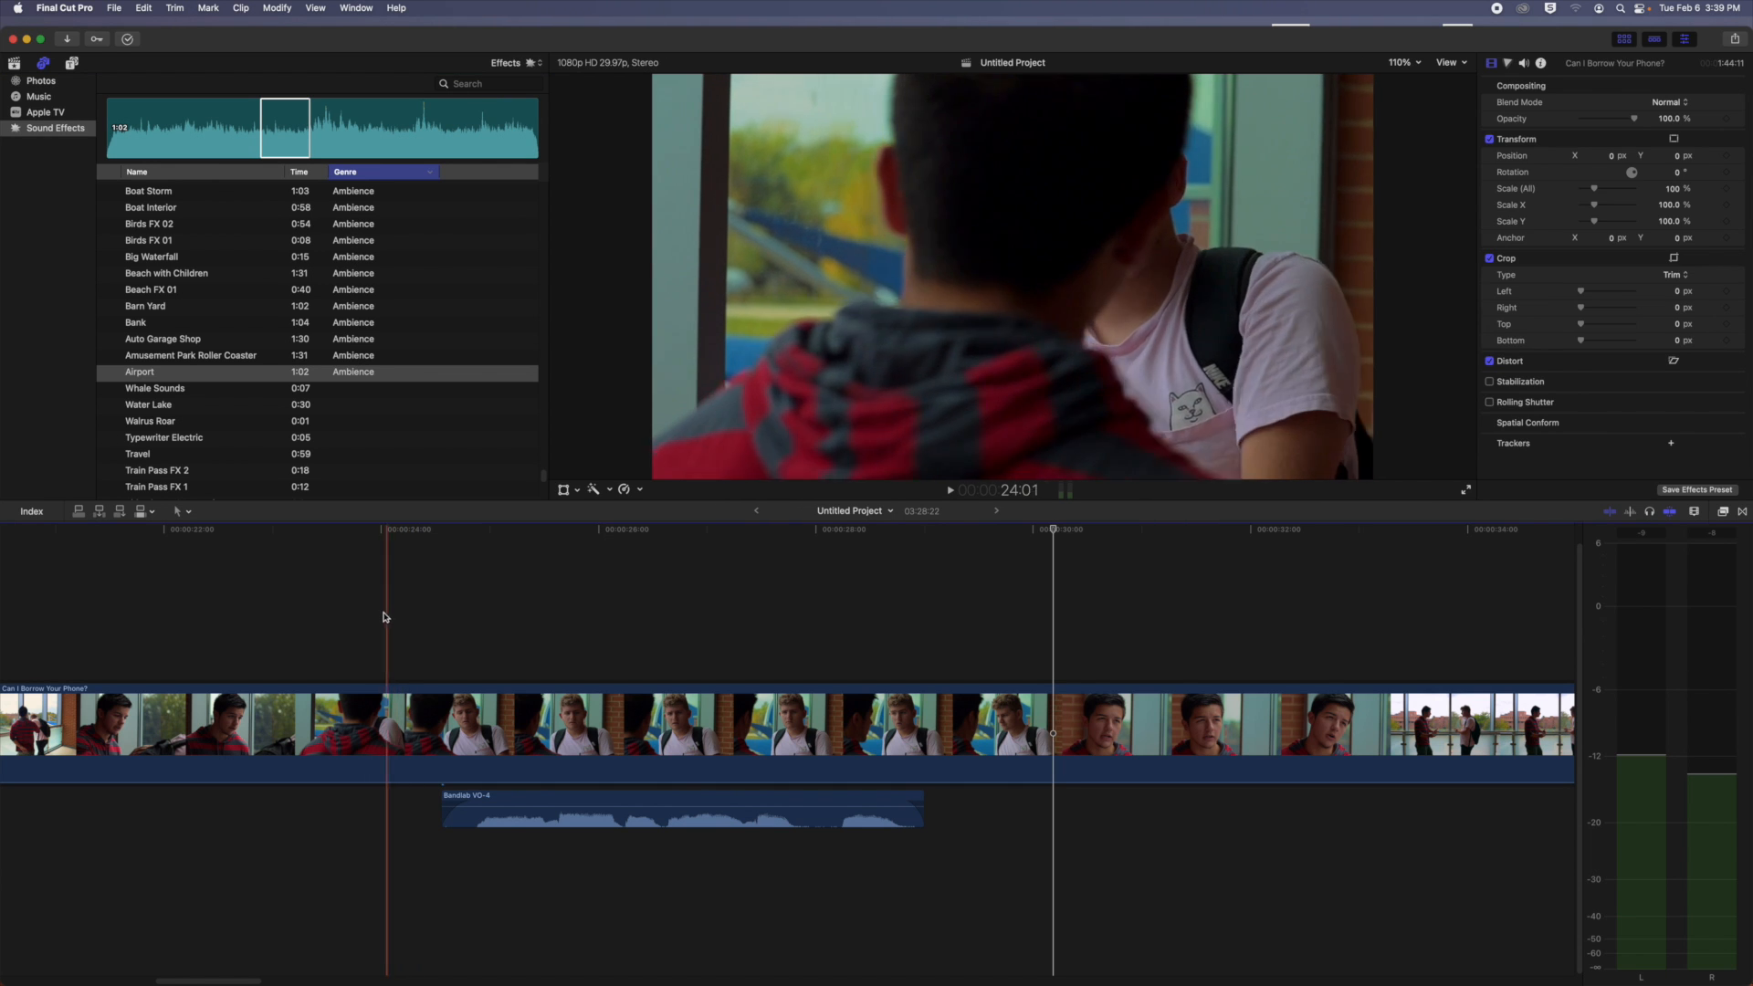
pyautogui.click(350, 619)
pyautogui.press('q')
pyautogui.press('space')
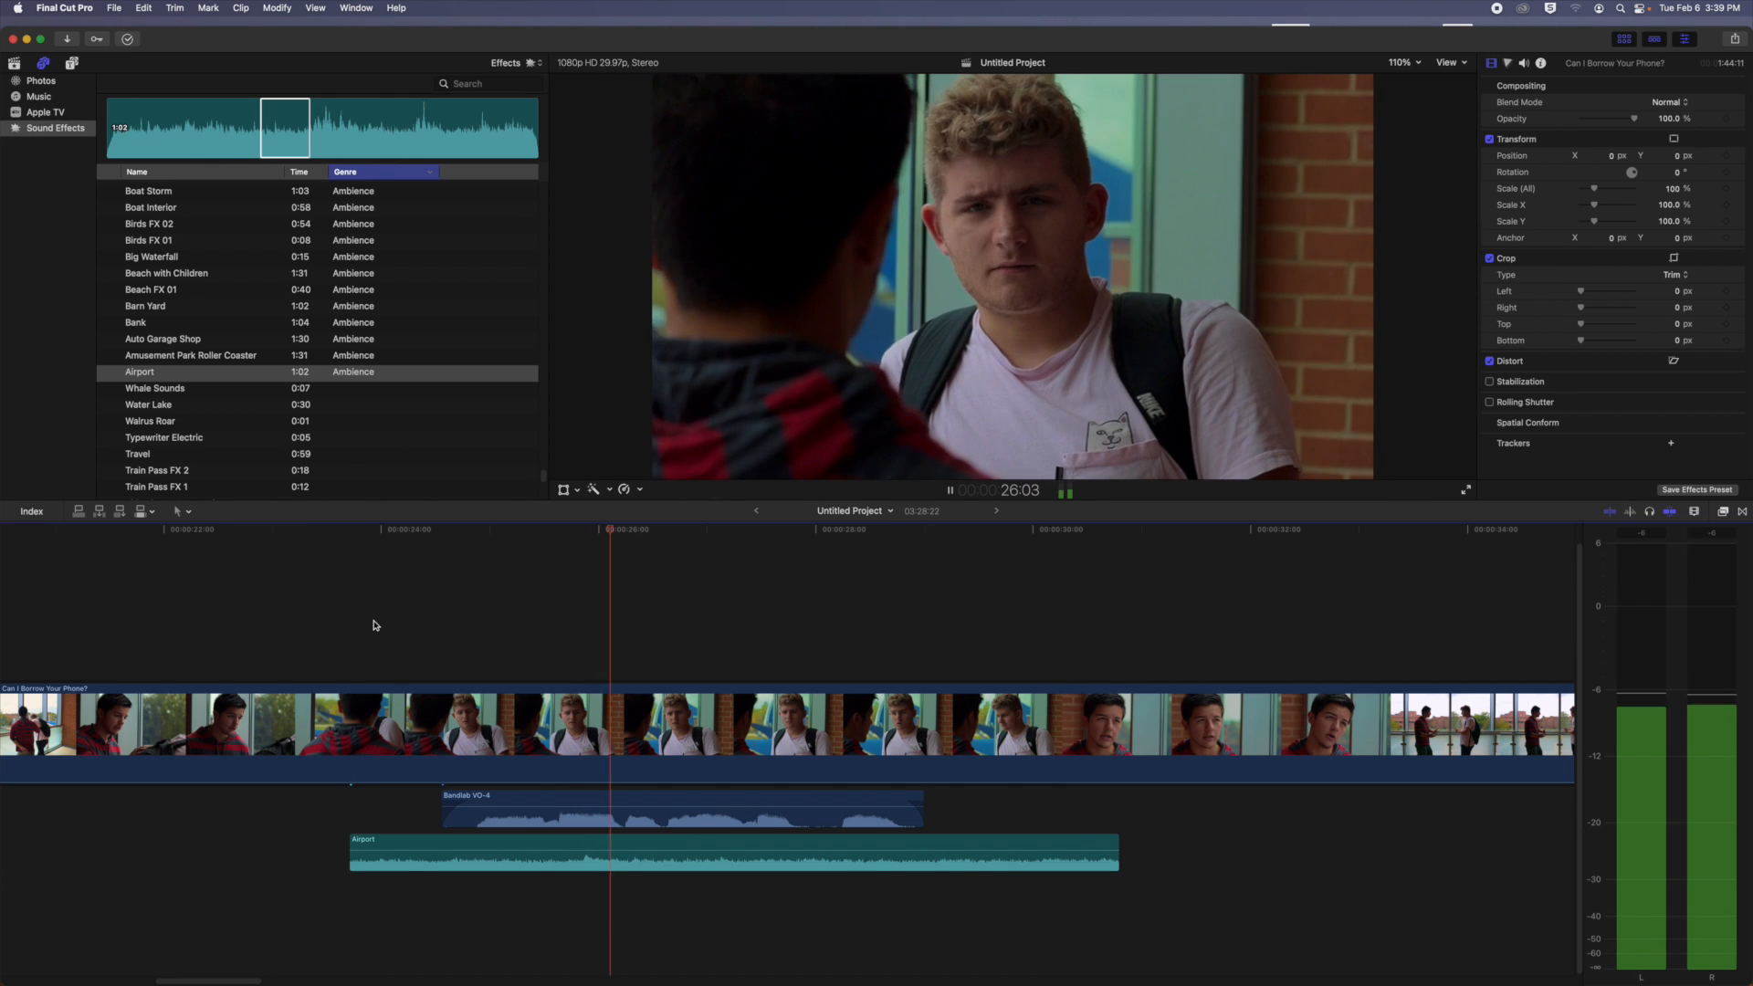
# Step: Solo the Airport ambience clip and play it on its own to check its level
pyautogui.press('space')
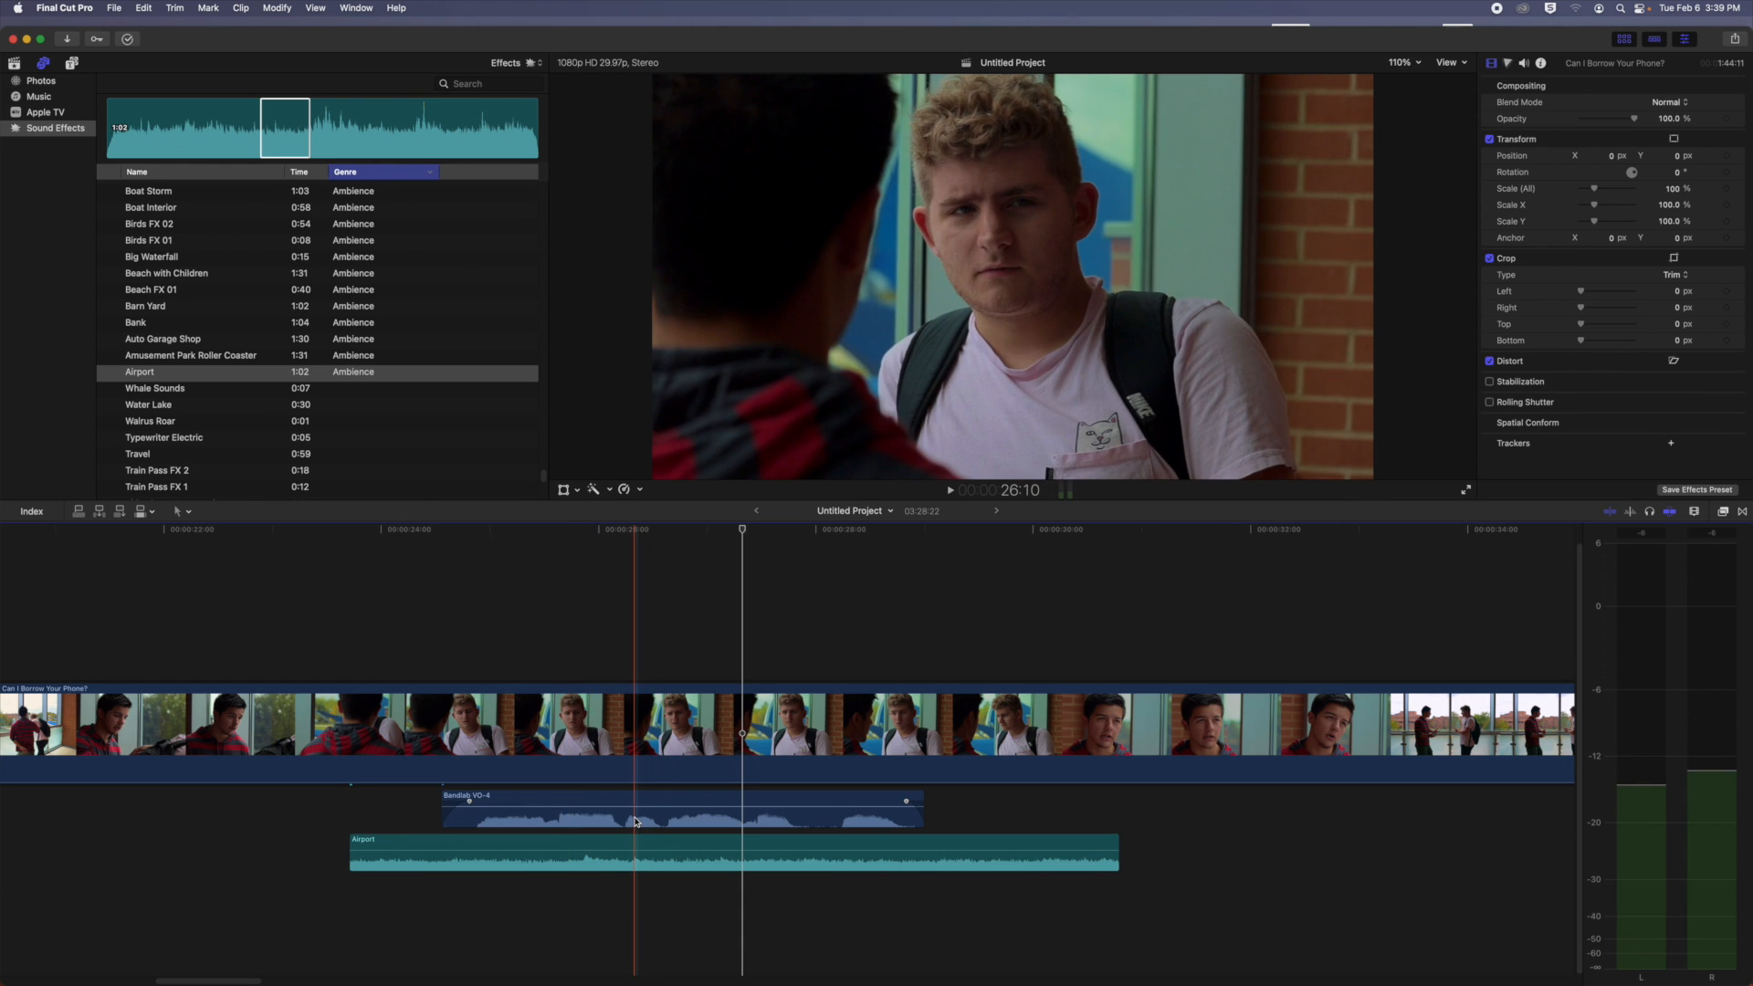
pyautogui.click(640, 845)
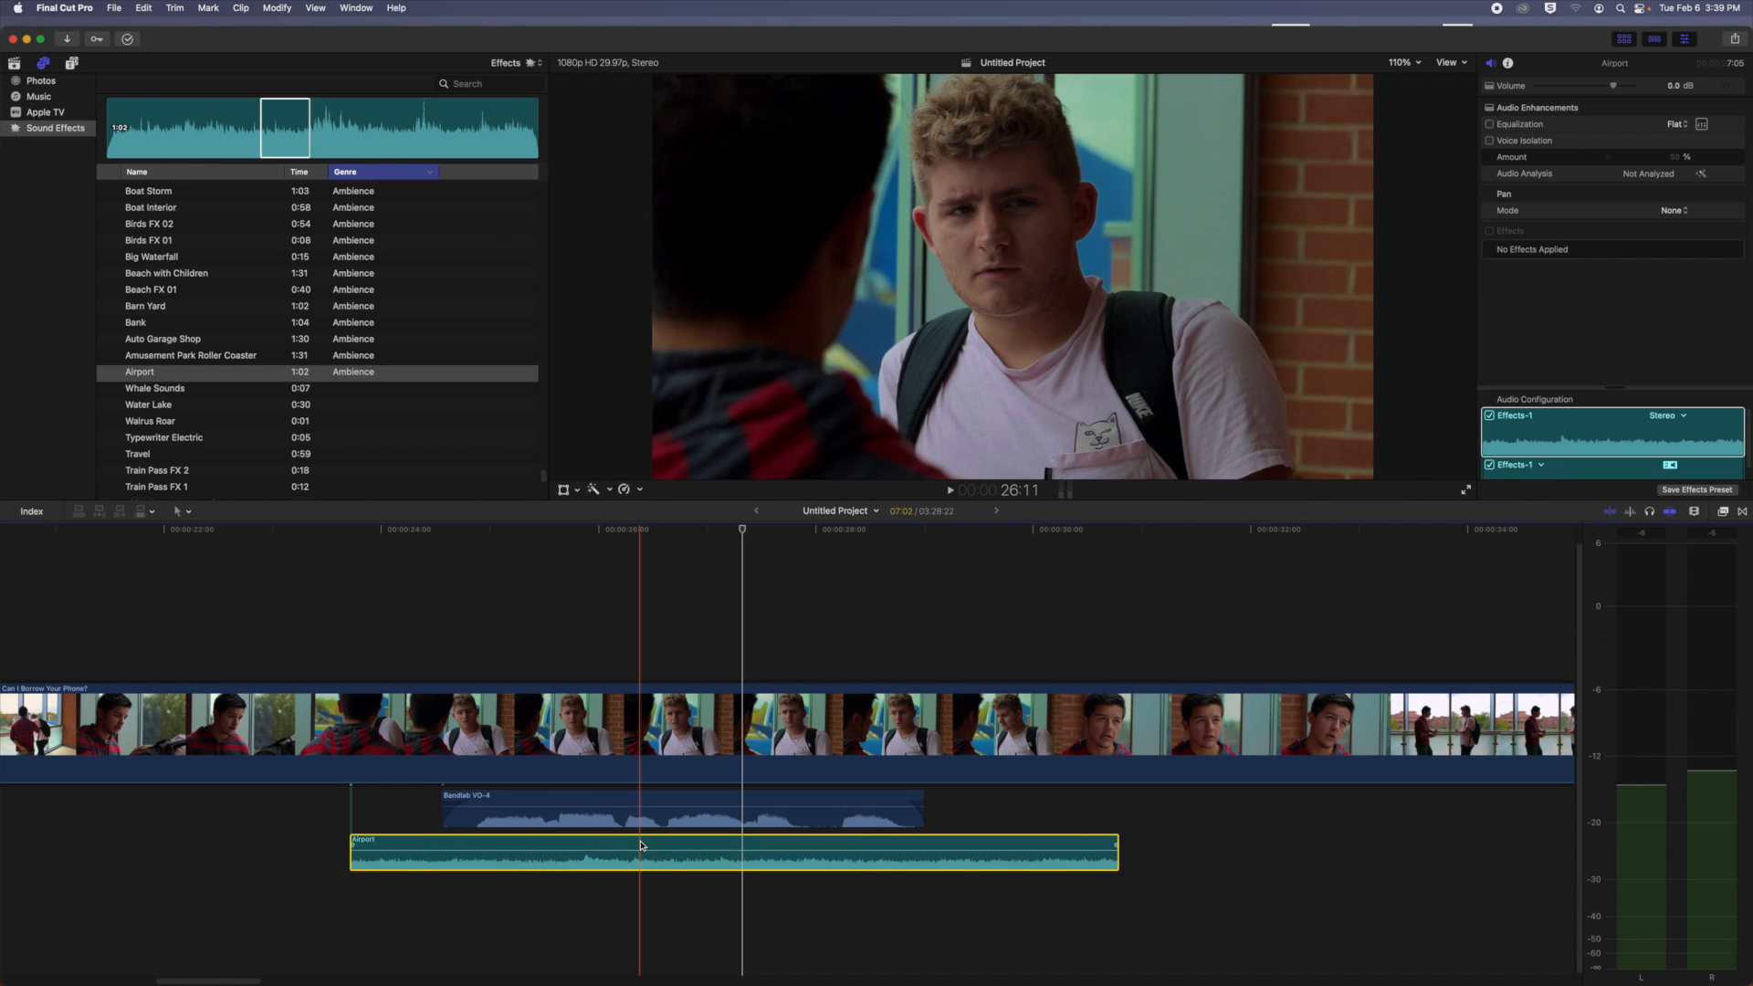
pyautogui.click(461, 607)
pyautogui.press('space')
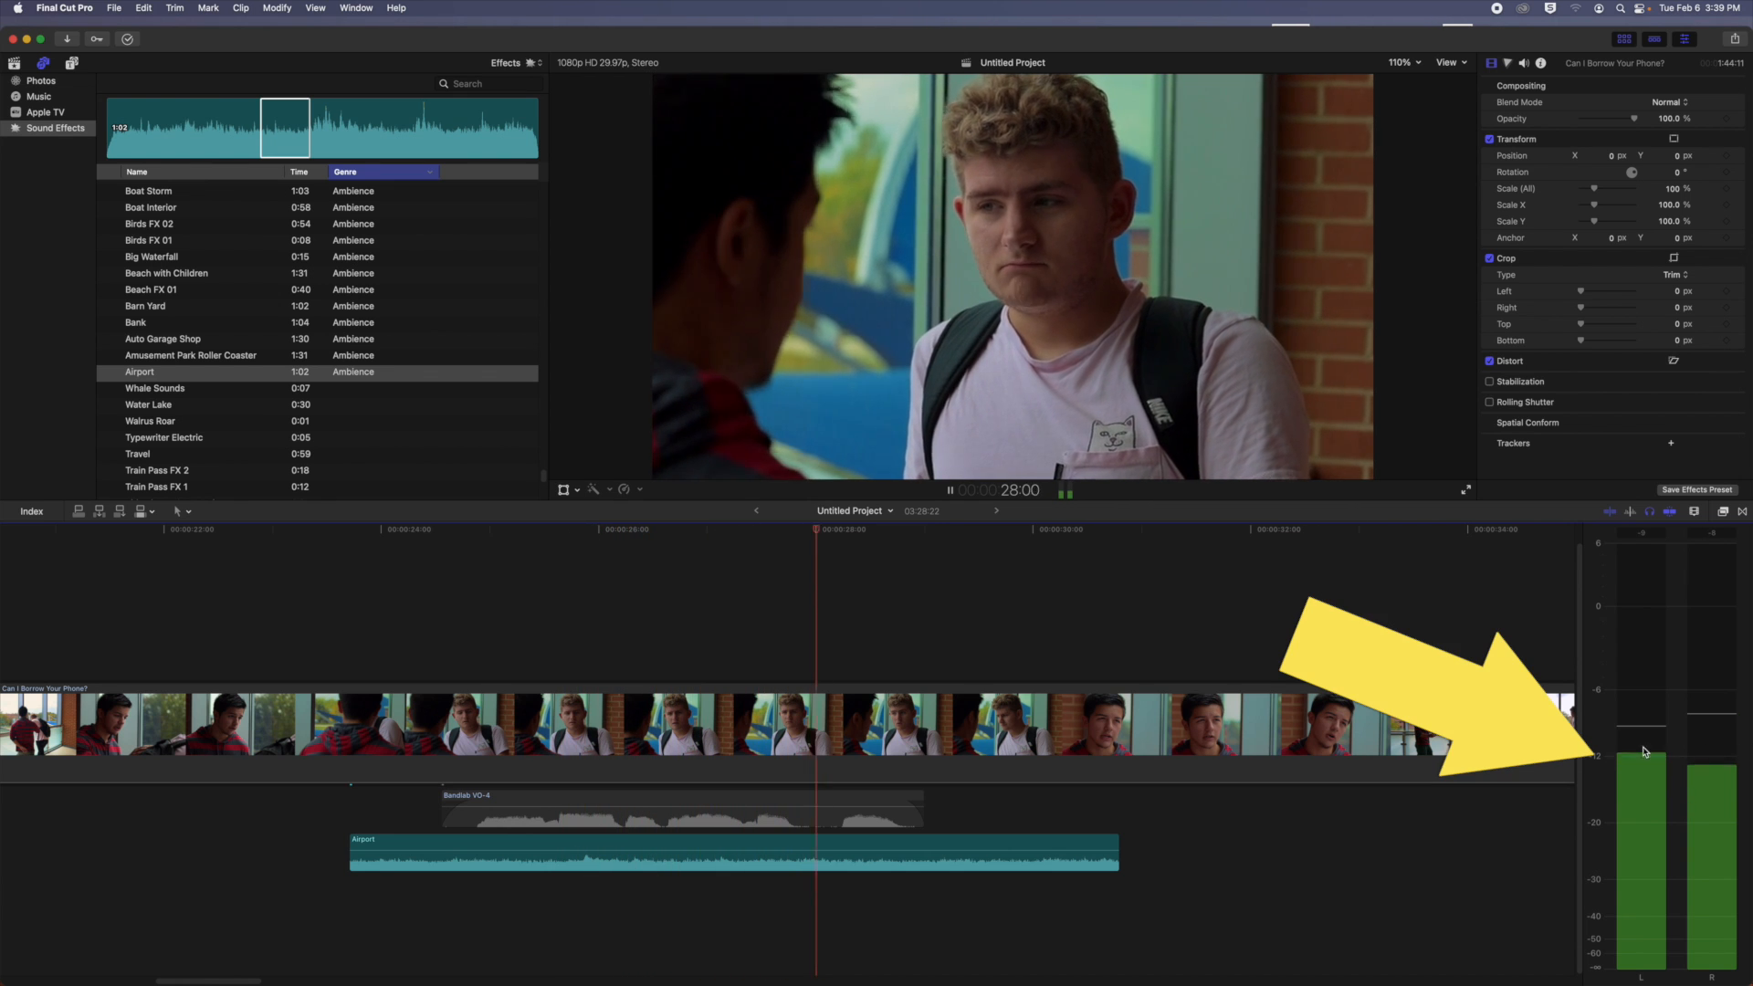
pyautogui.press('space')
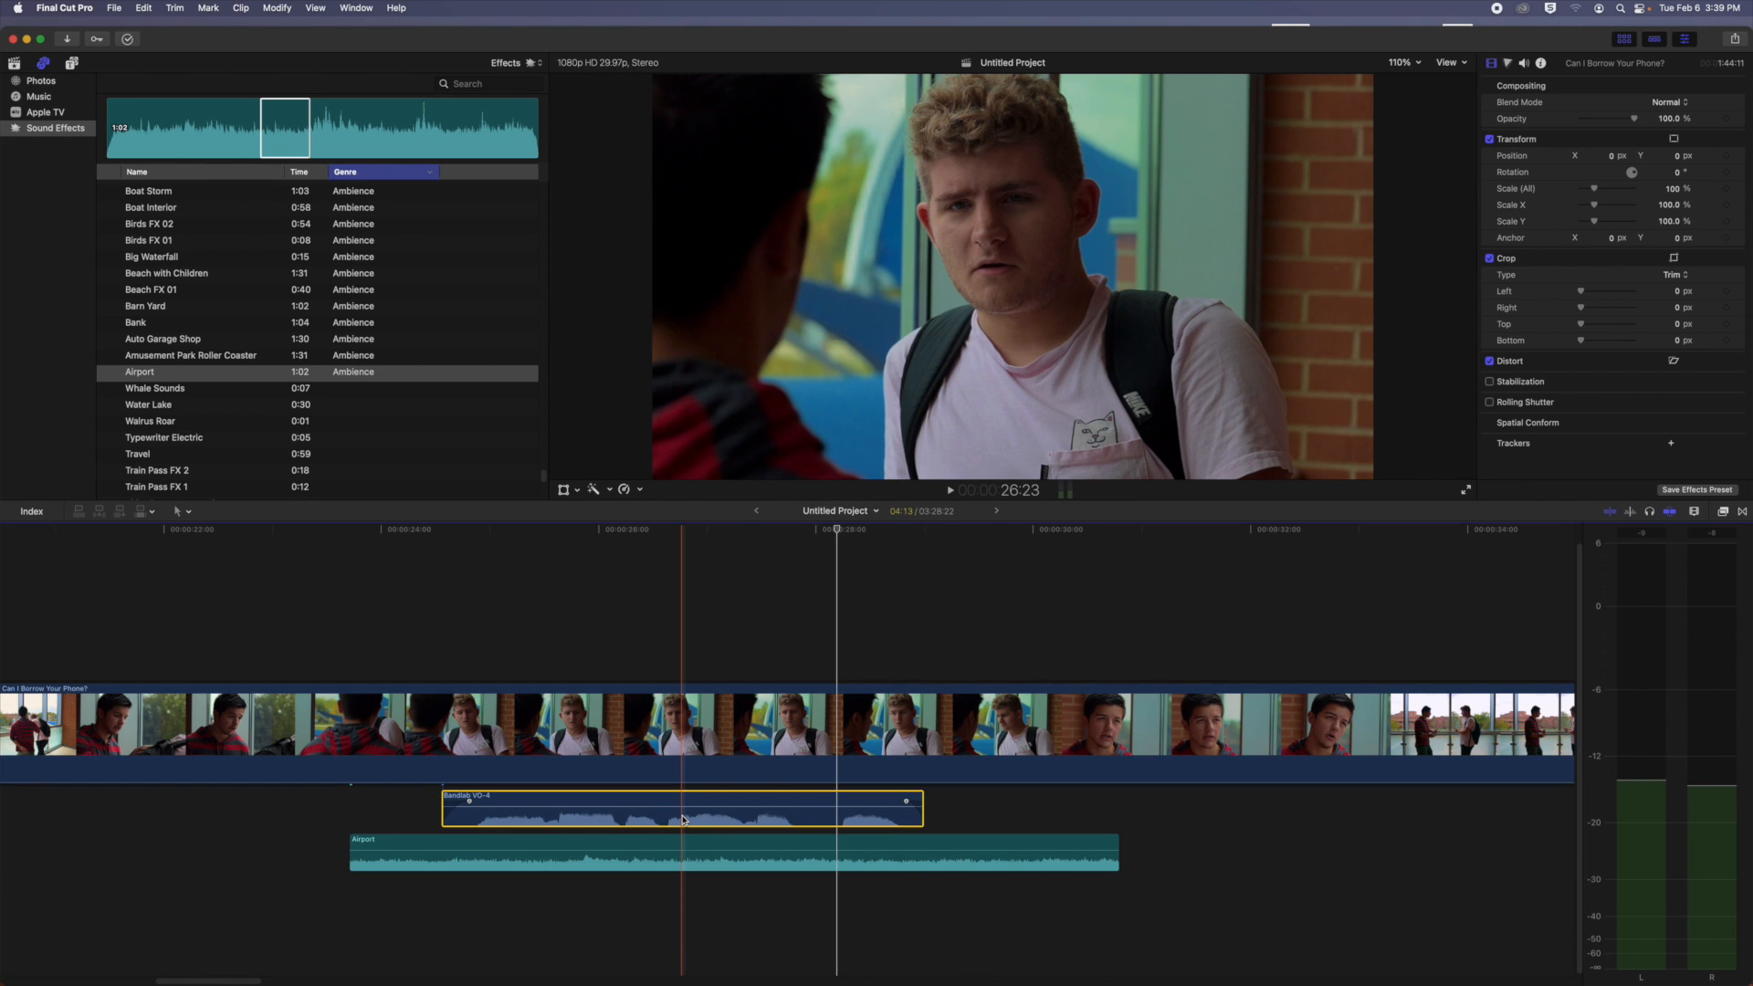
# Step: Solo the voiceover clip, raise its volume to 9 dB, and play it to check the level
pyautogui.hotkey('alt', 's')
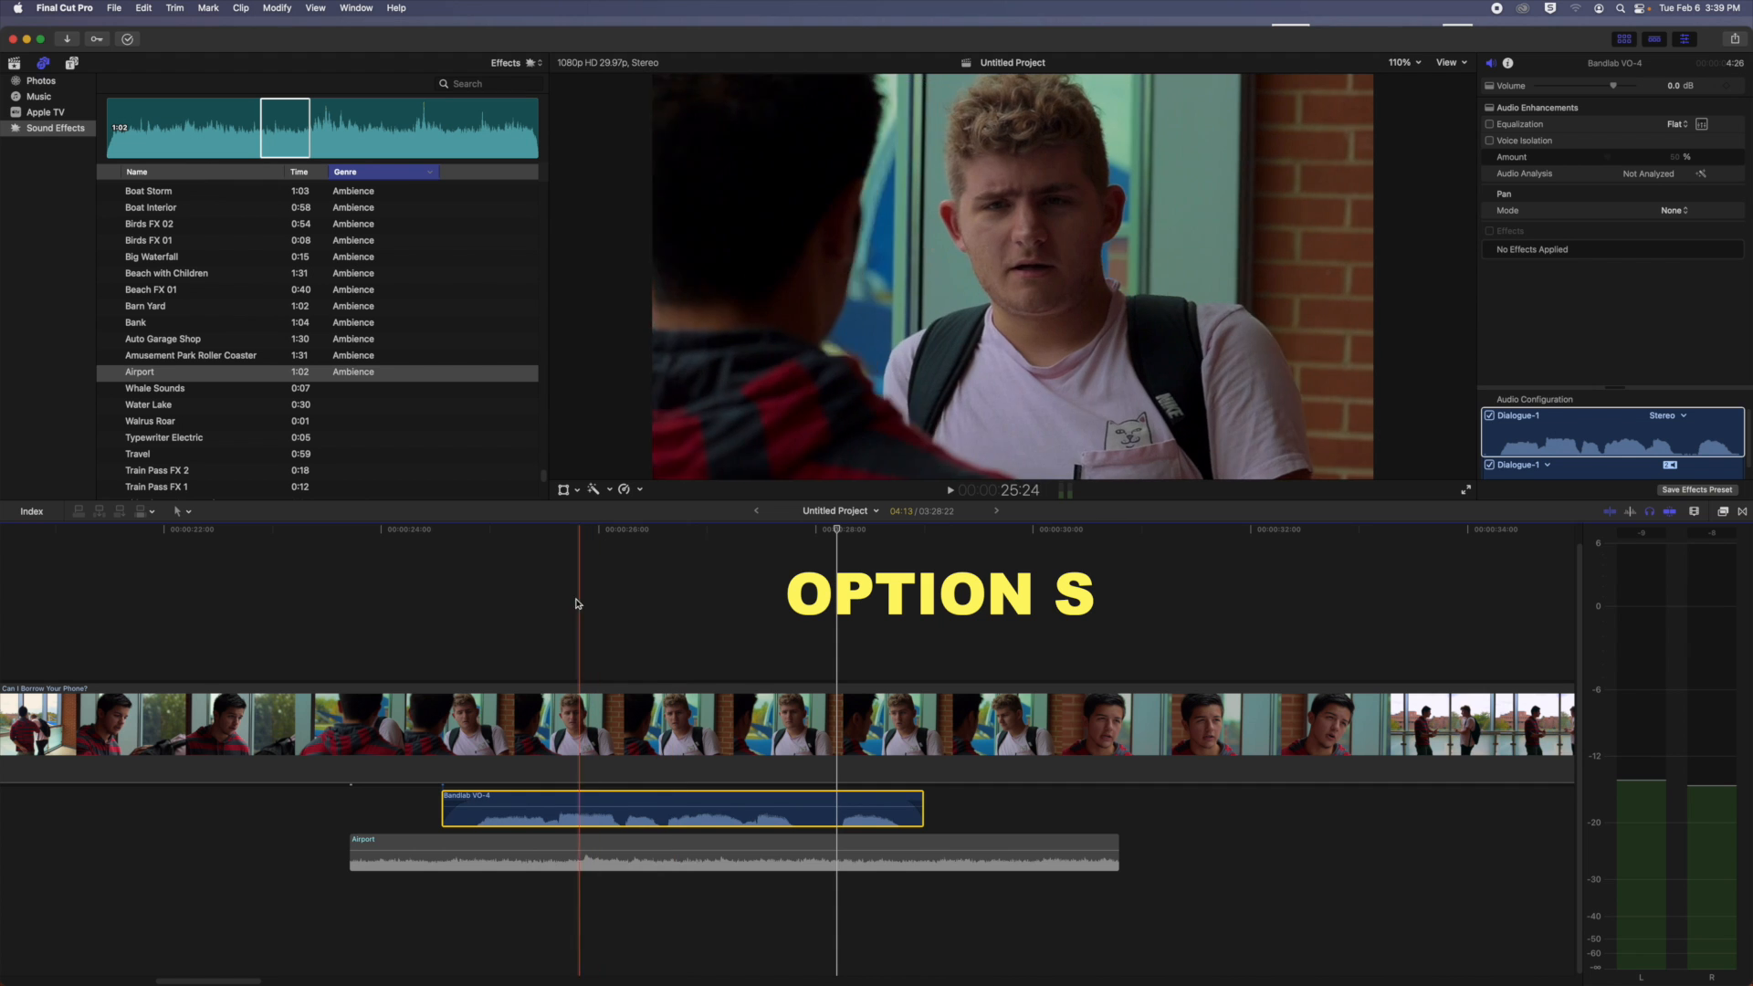
pyautogui.click(475, 612)
pyautogui.press('space')
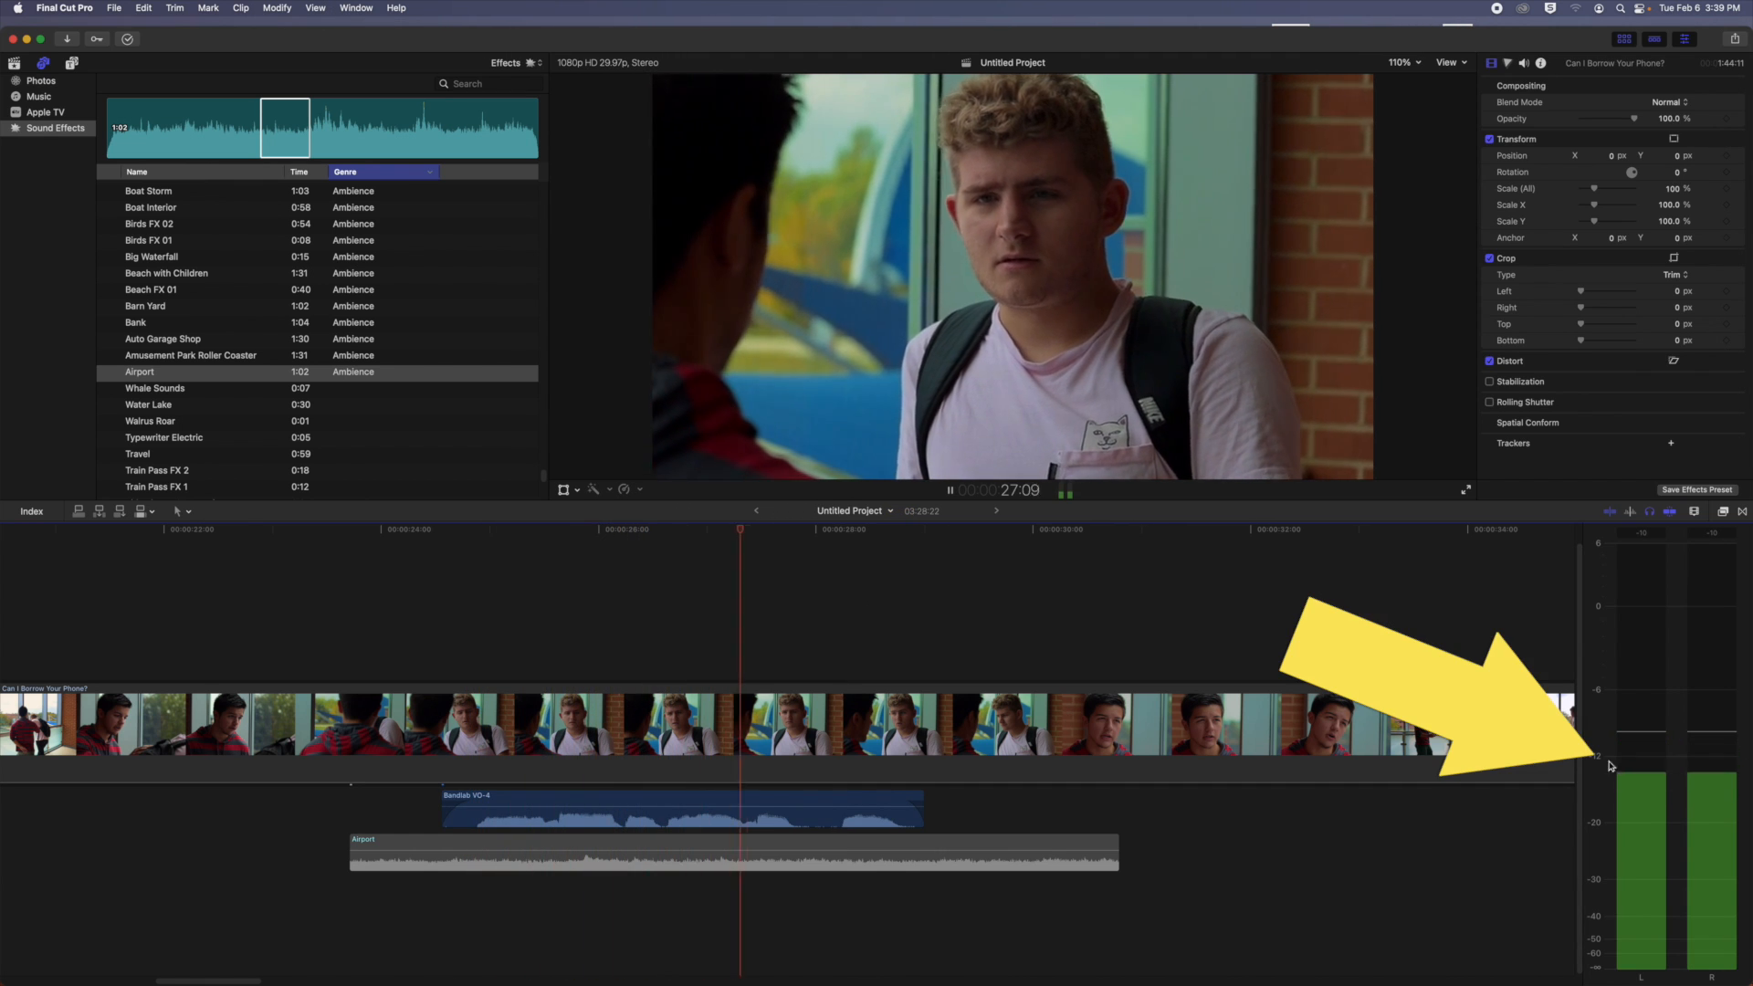
pyautogui.press('space')
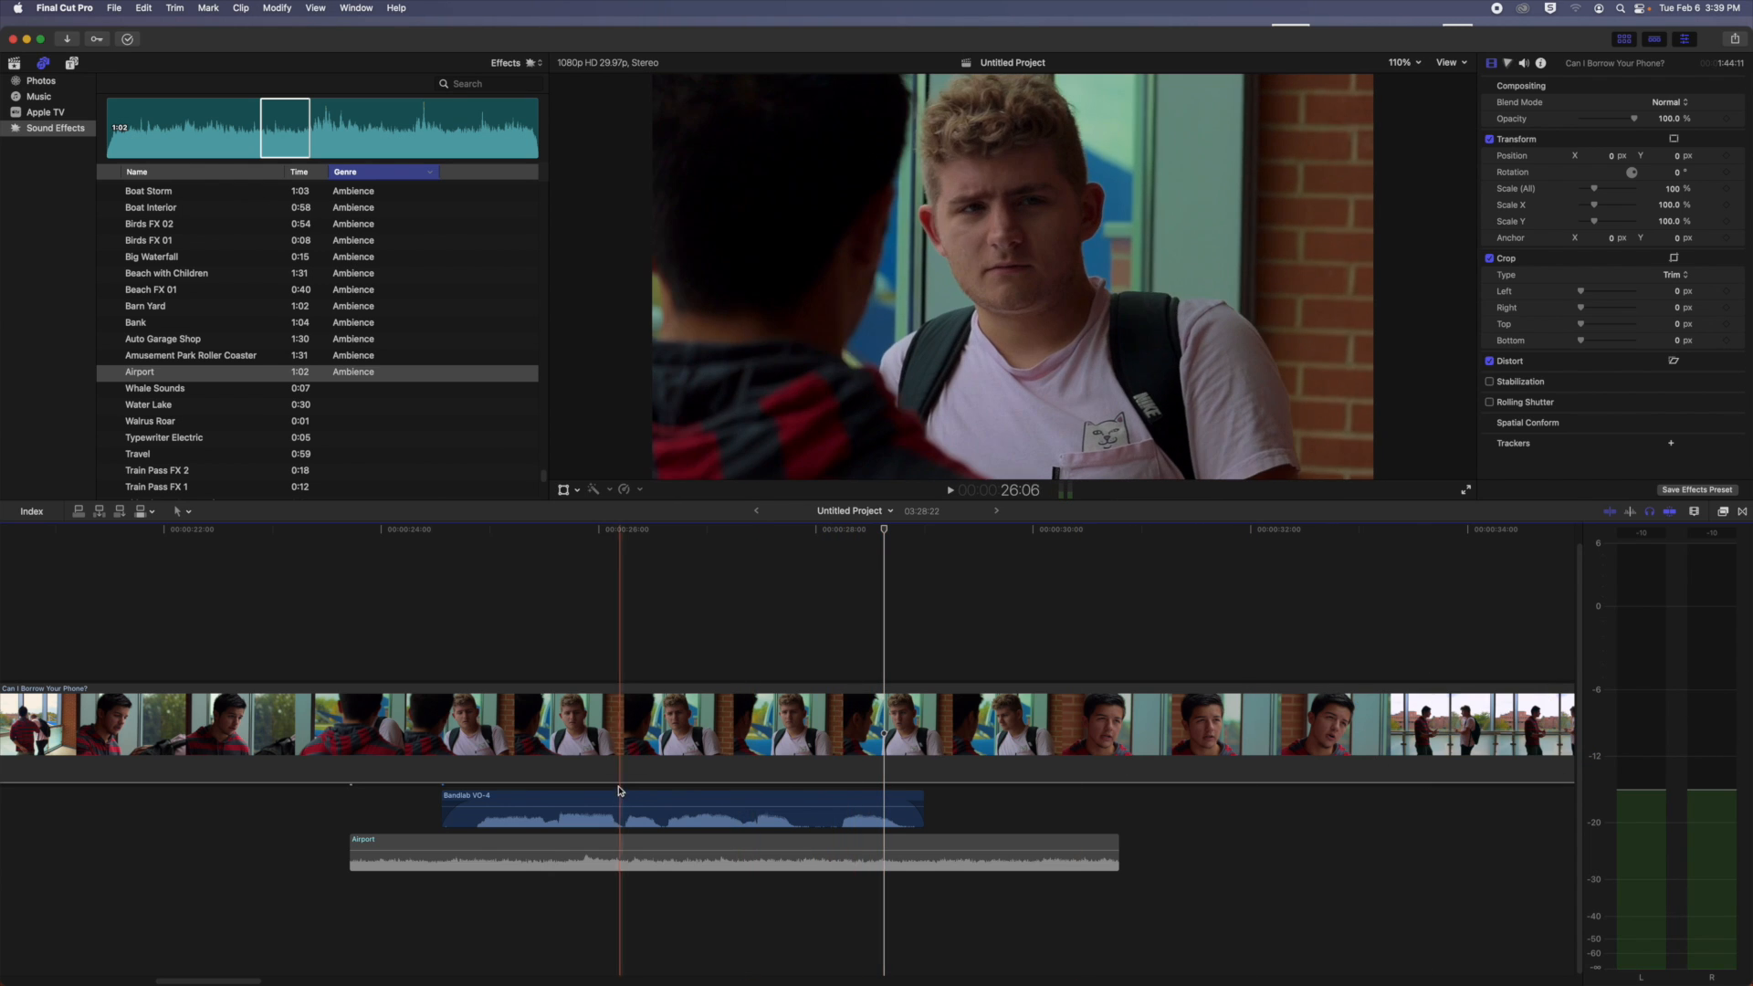
pyautogui.moveTo(611, 807); pyautogui.dragTo(611, 801)
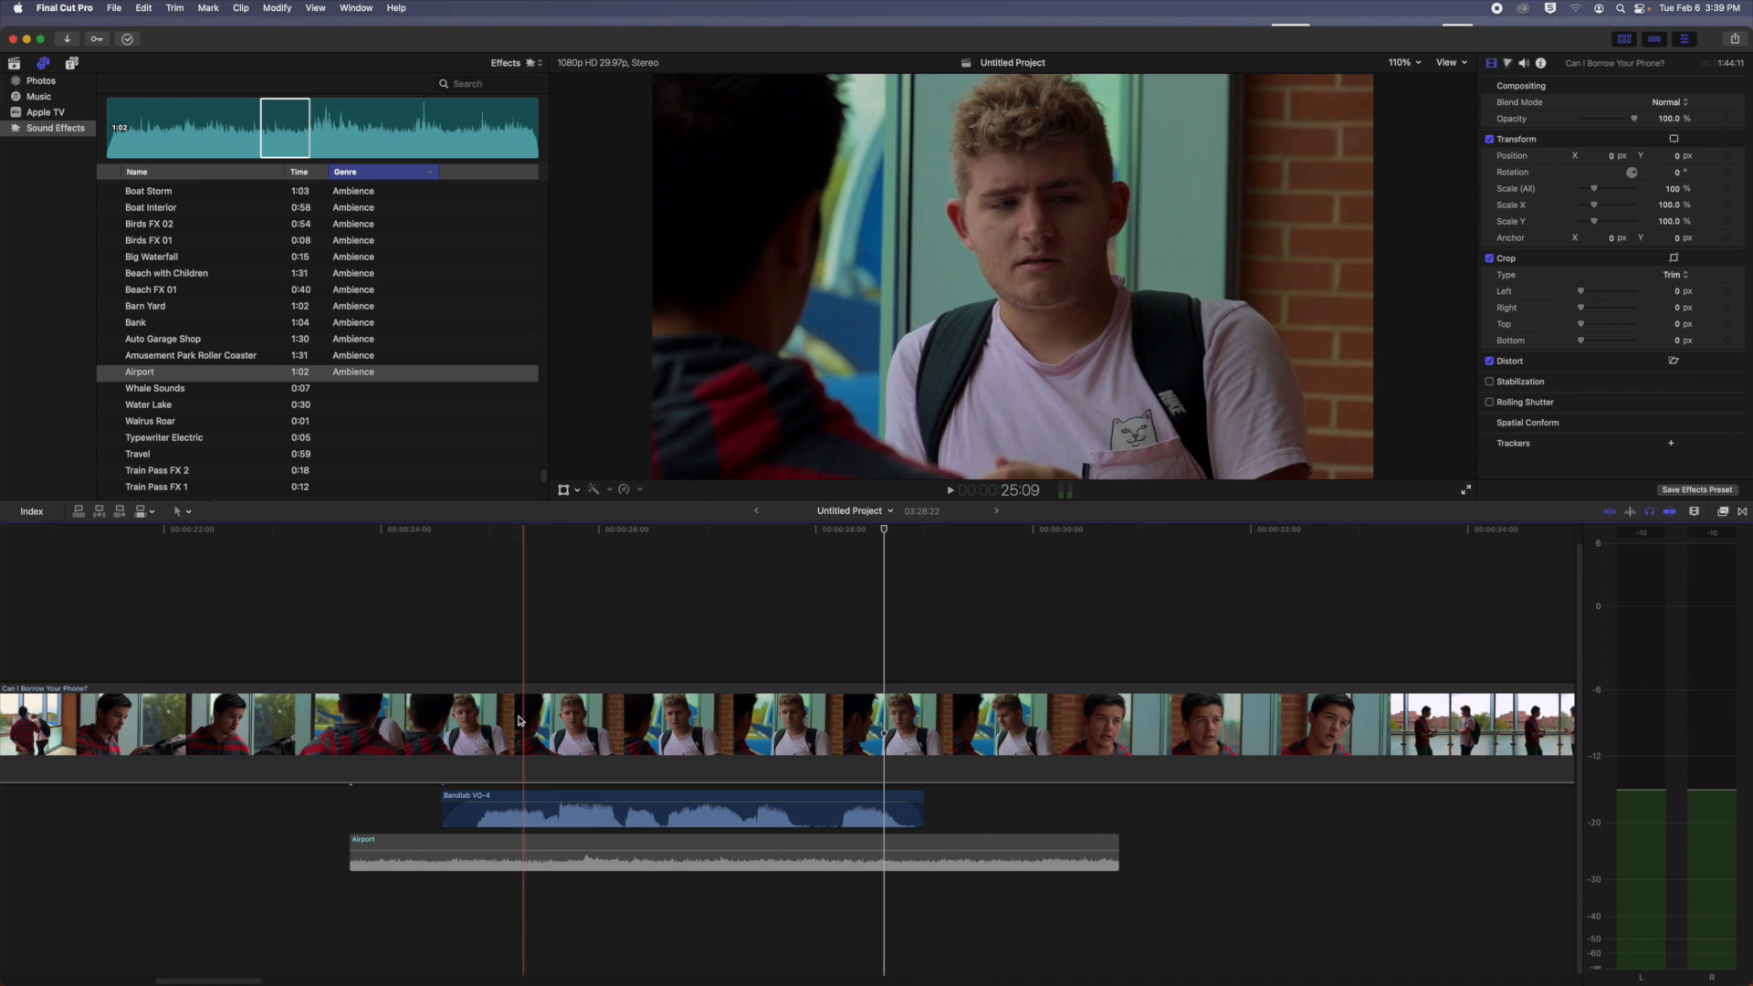
pyautogui.click(473, 694)
pyautogui.press('space')
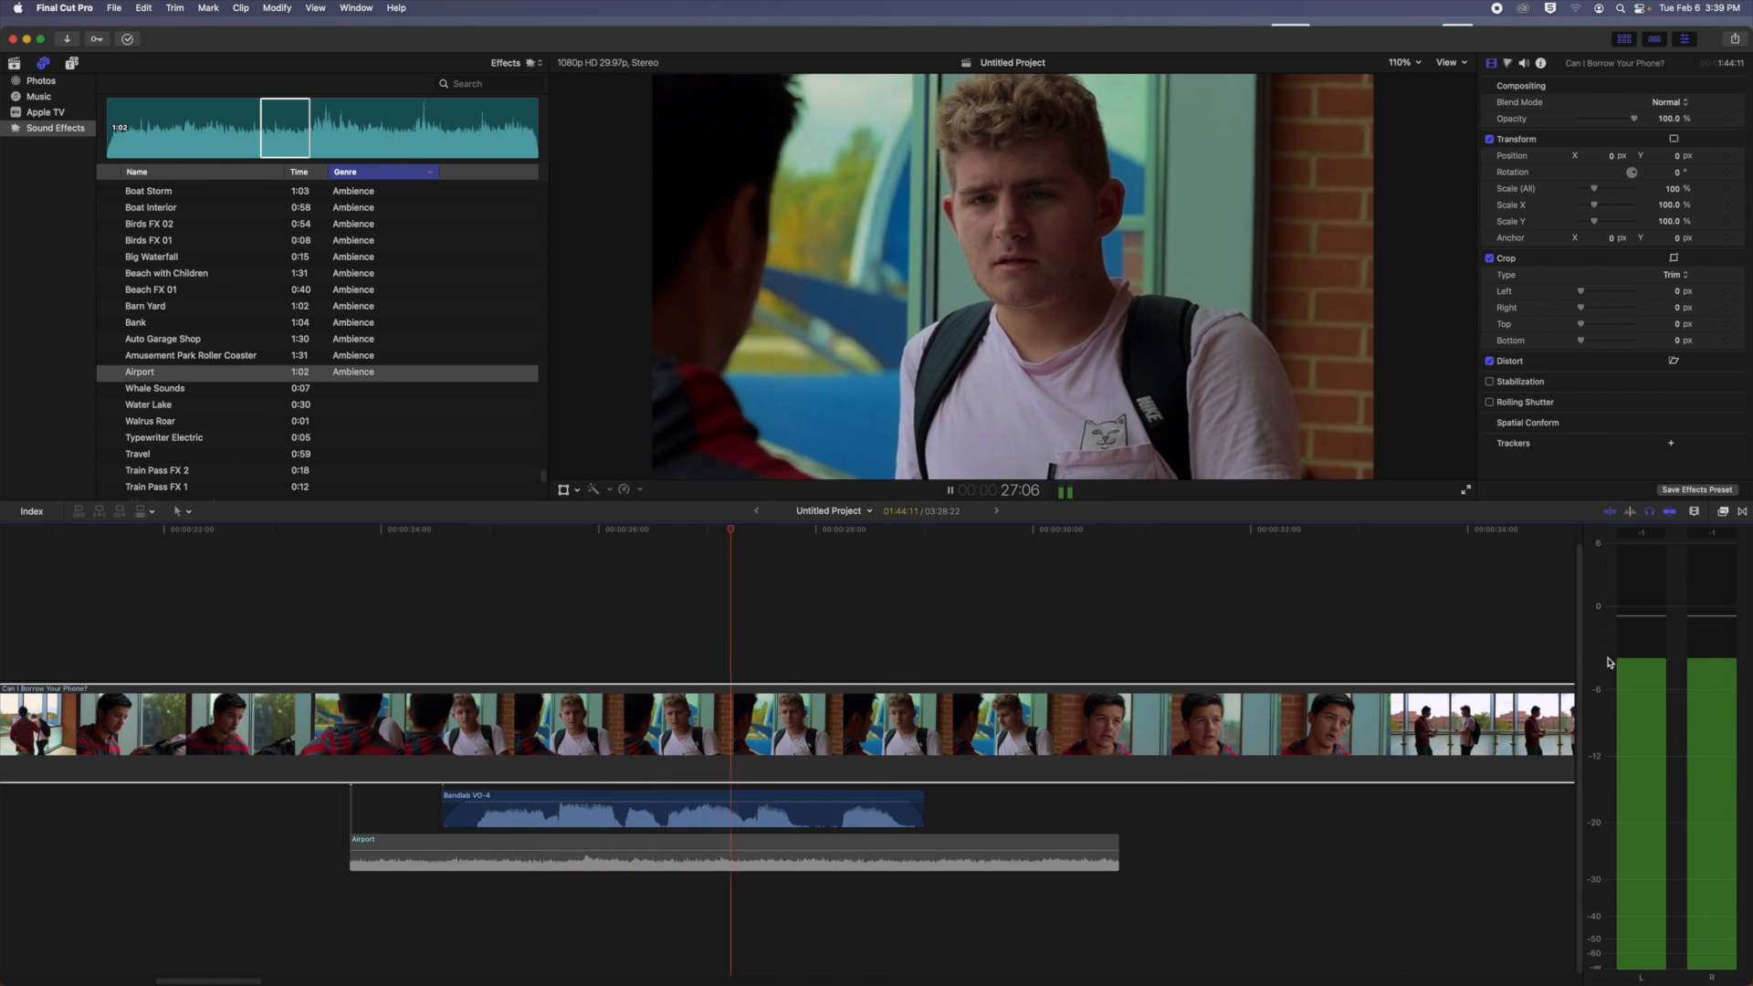
pyautogui.press('space')
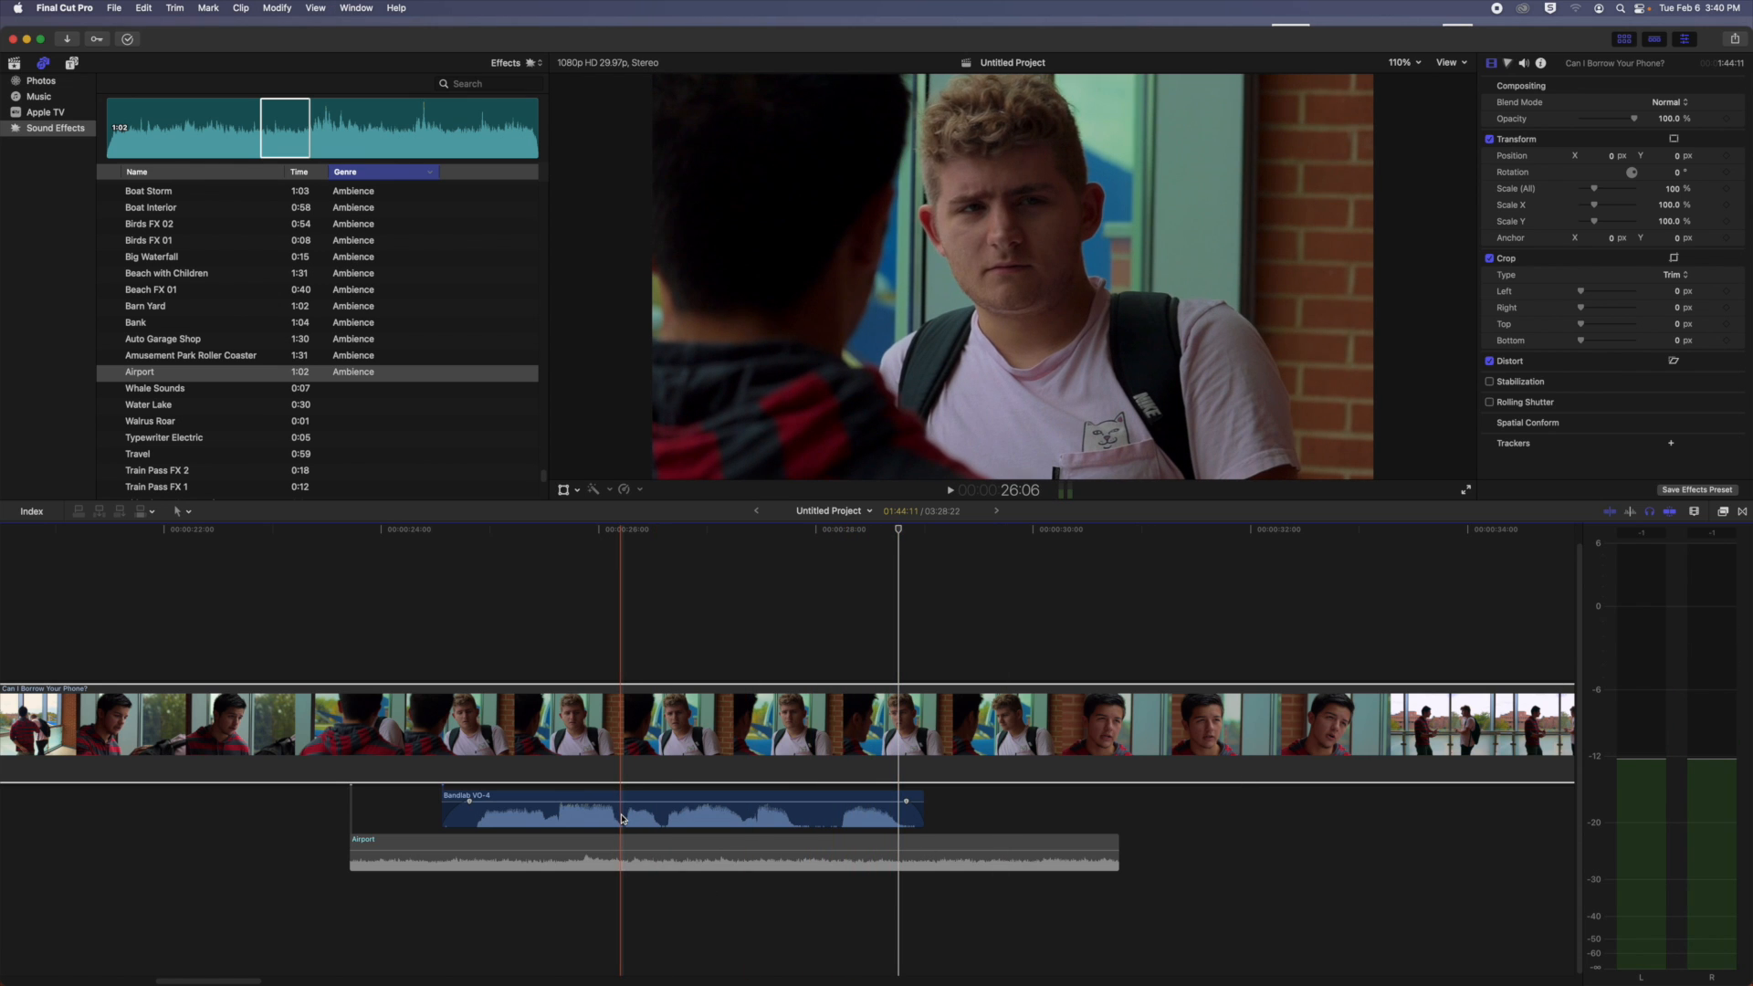
# Step: Solo the Airport ambience clip, lower its volume to -11 dB, and play it to check the level
pyautogui.click(628, 845)
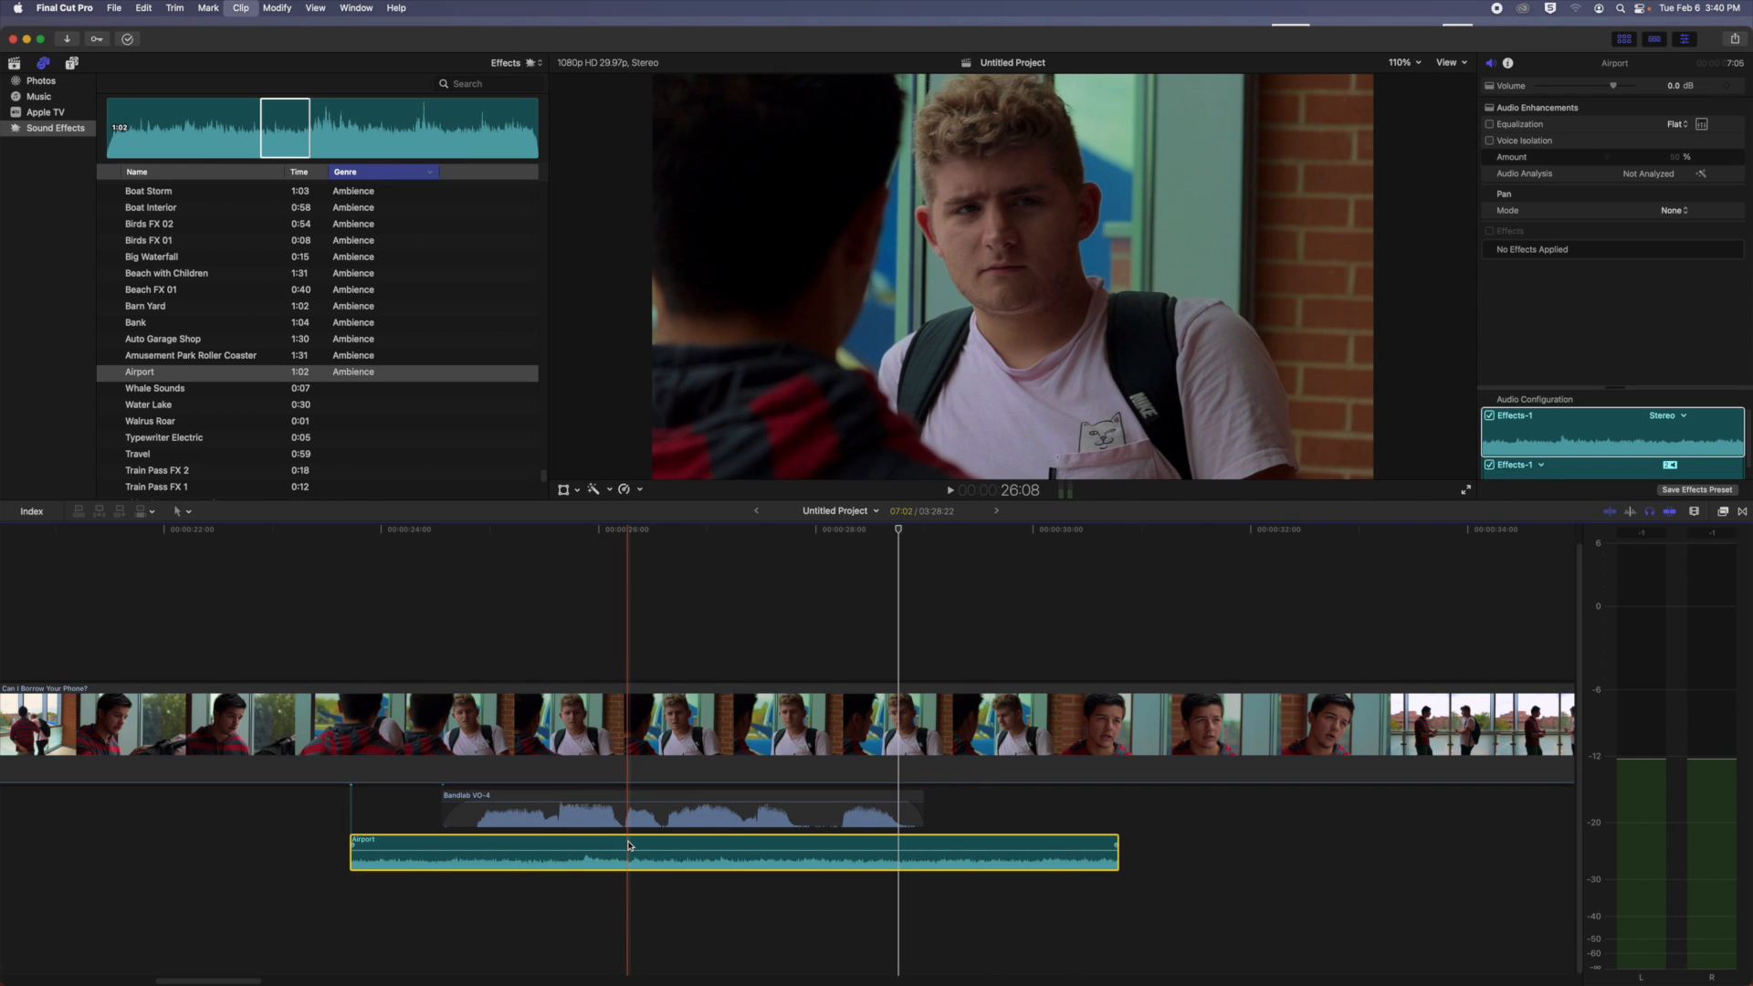
pyautogui.press('space')
pyautogui.press('space')
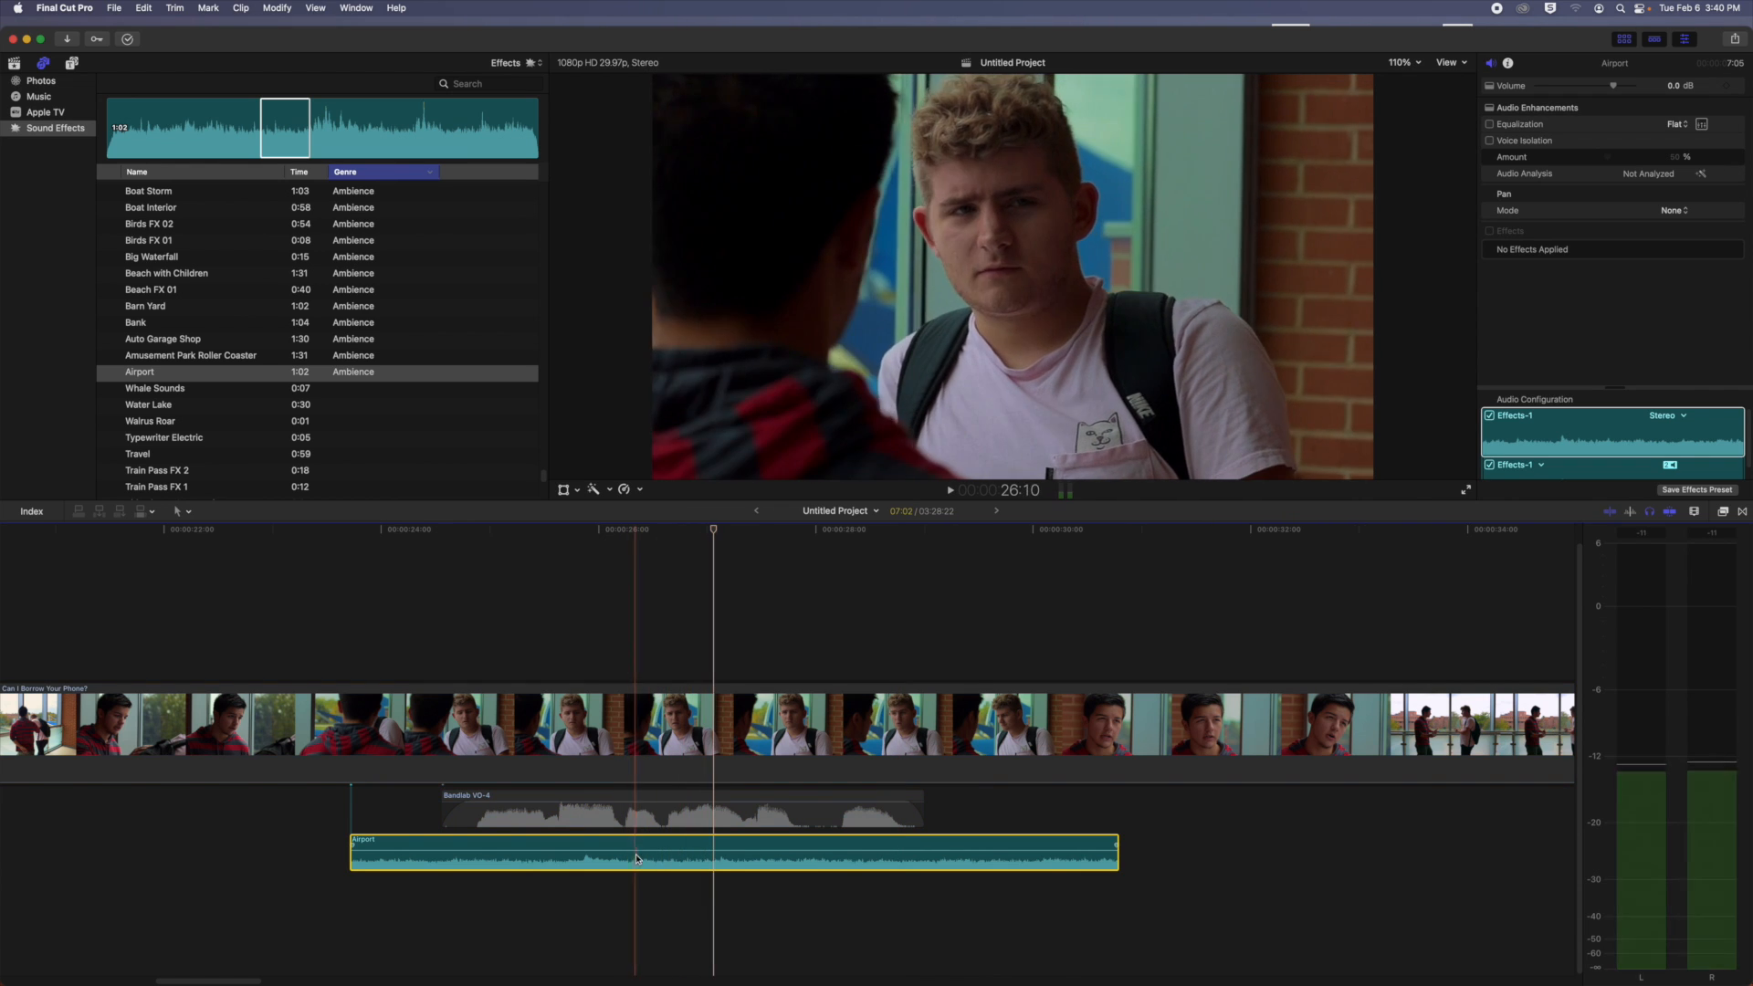
pyautogui.moveTo(653, 844); pyautogui.dragTo(655, 852)
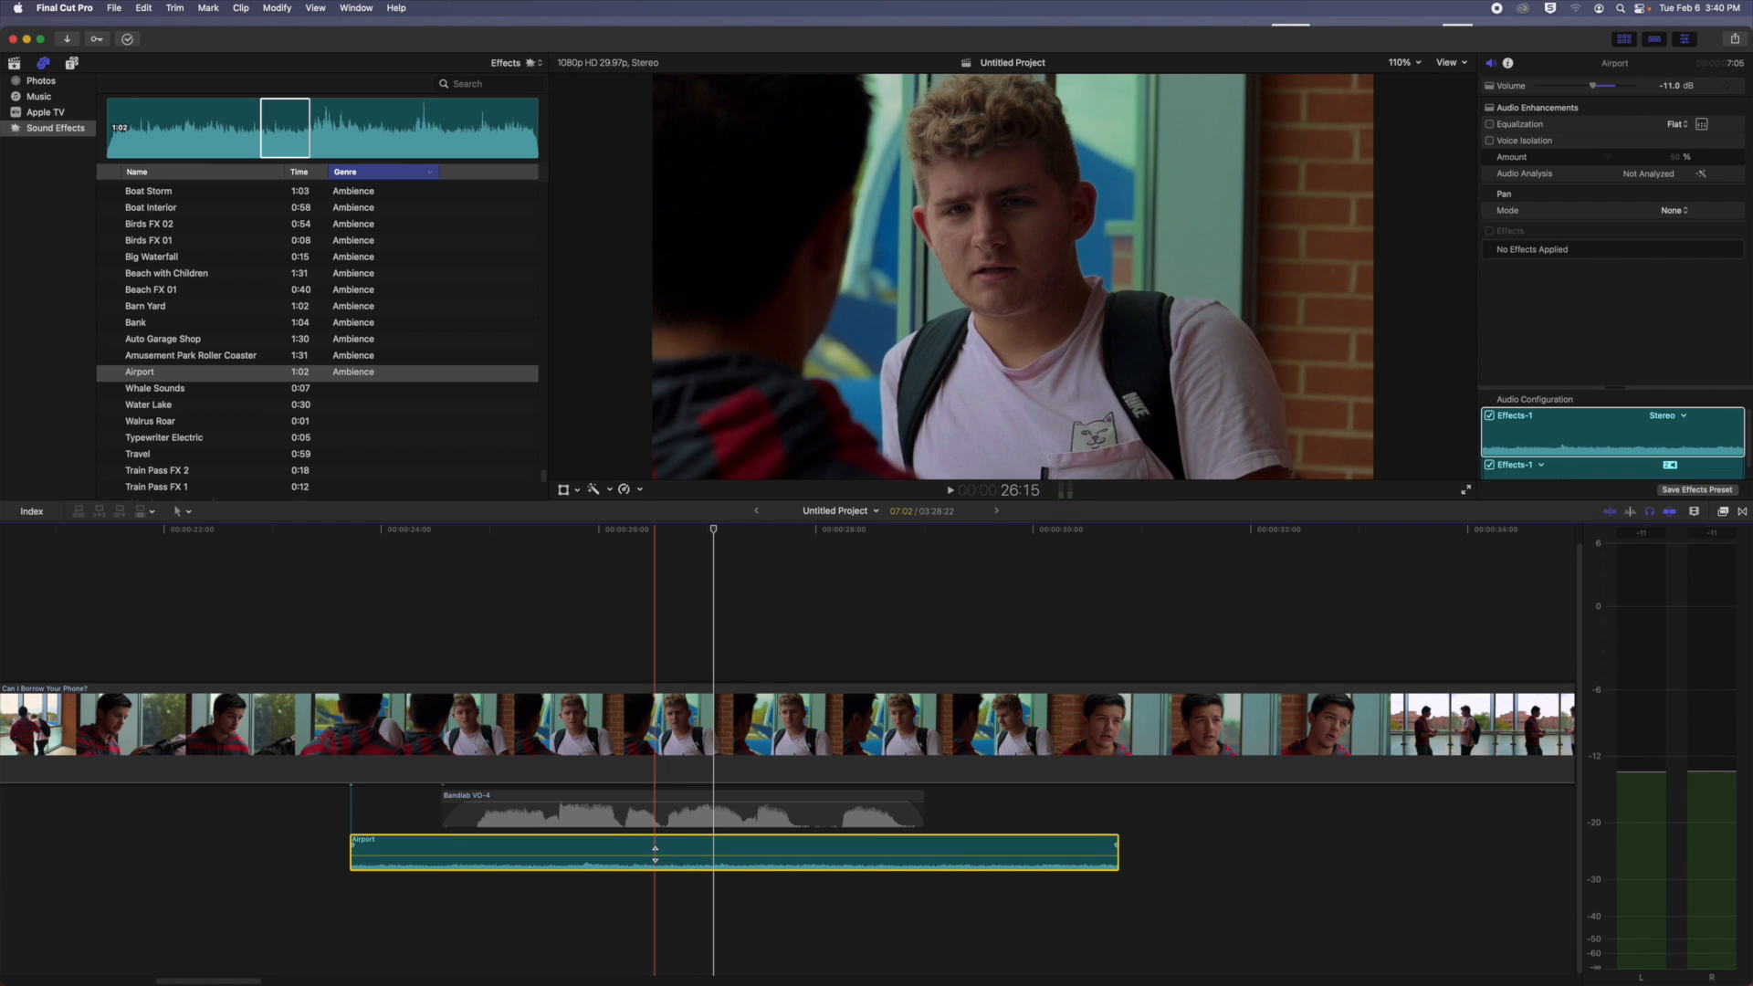
pyautogui.press('space')
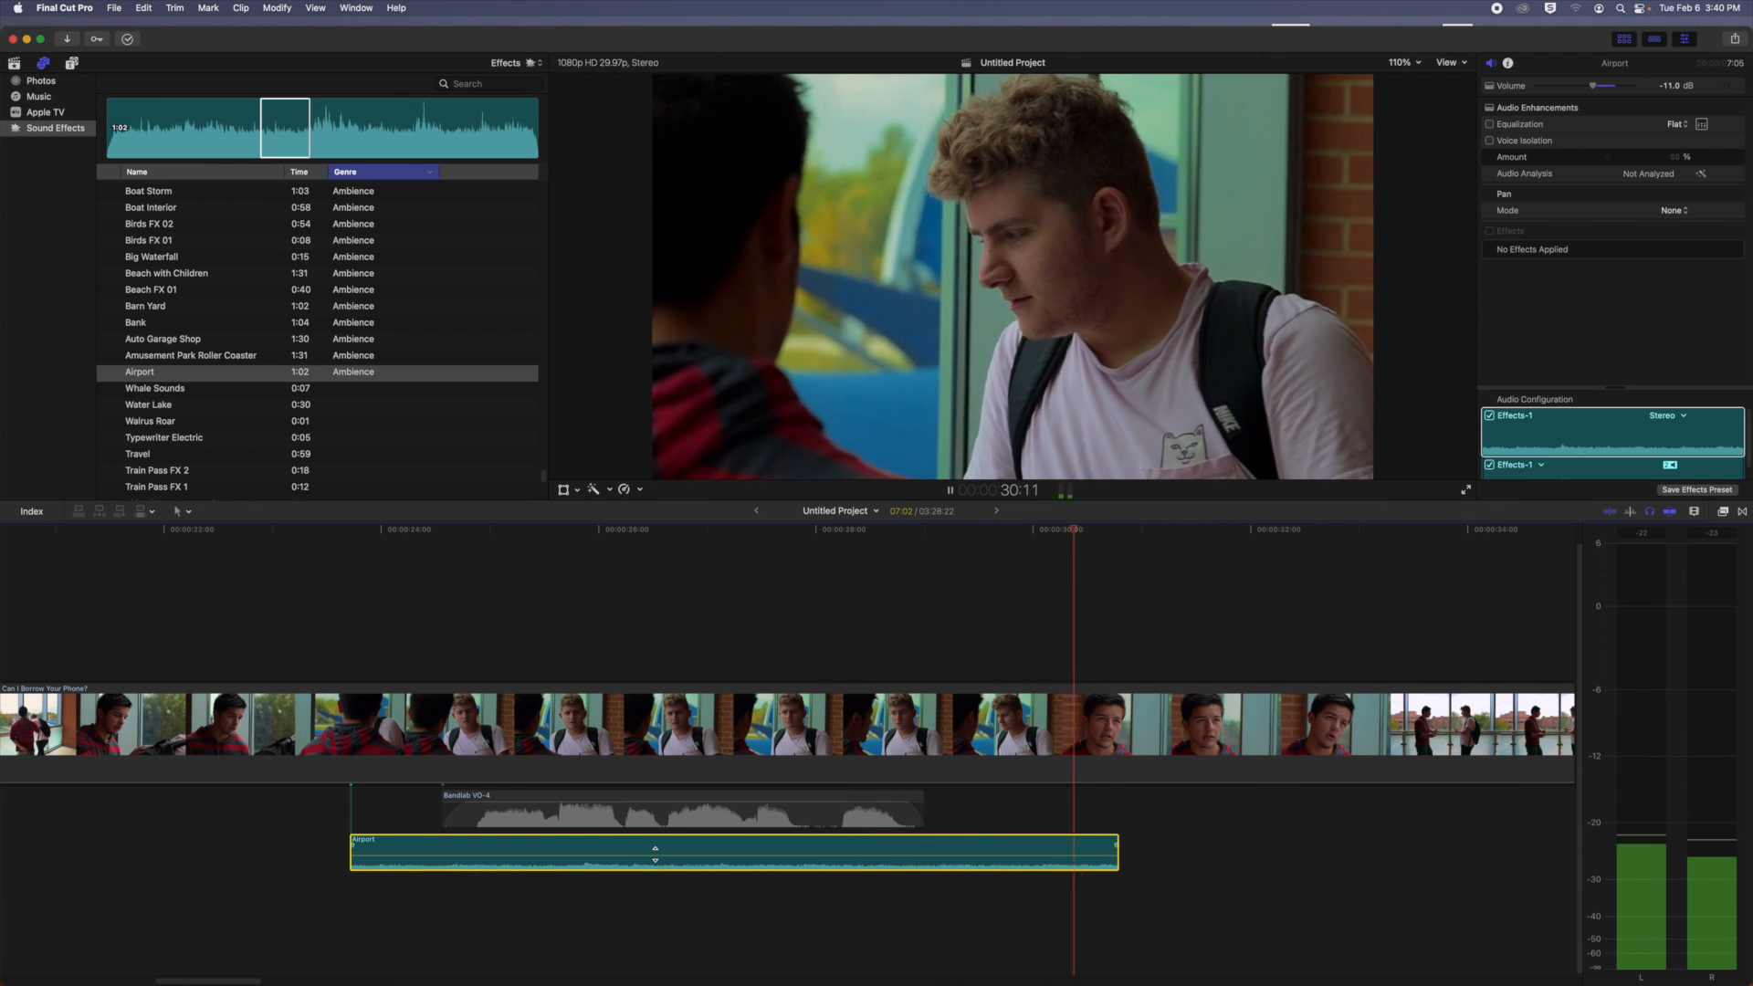
pyautogui.press('space')
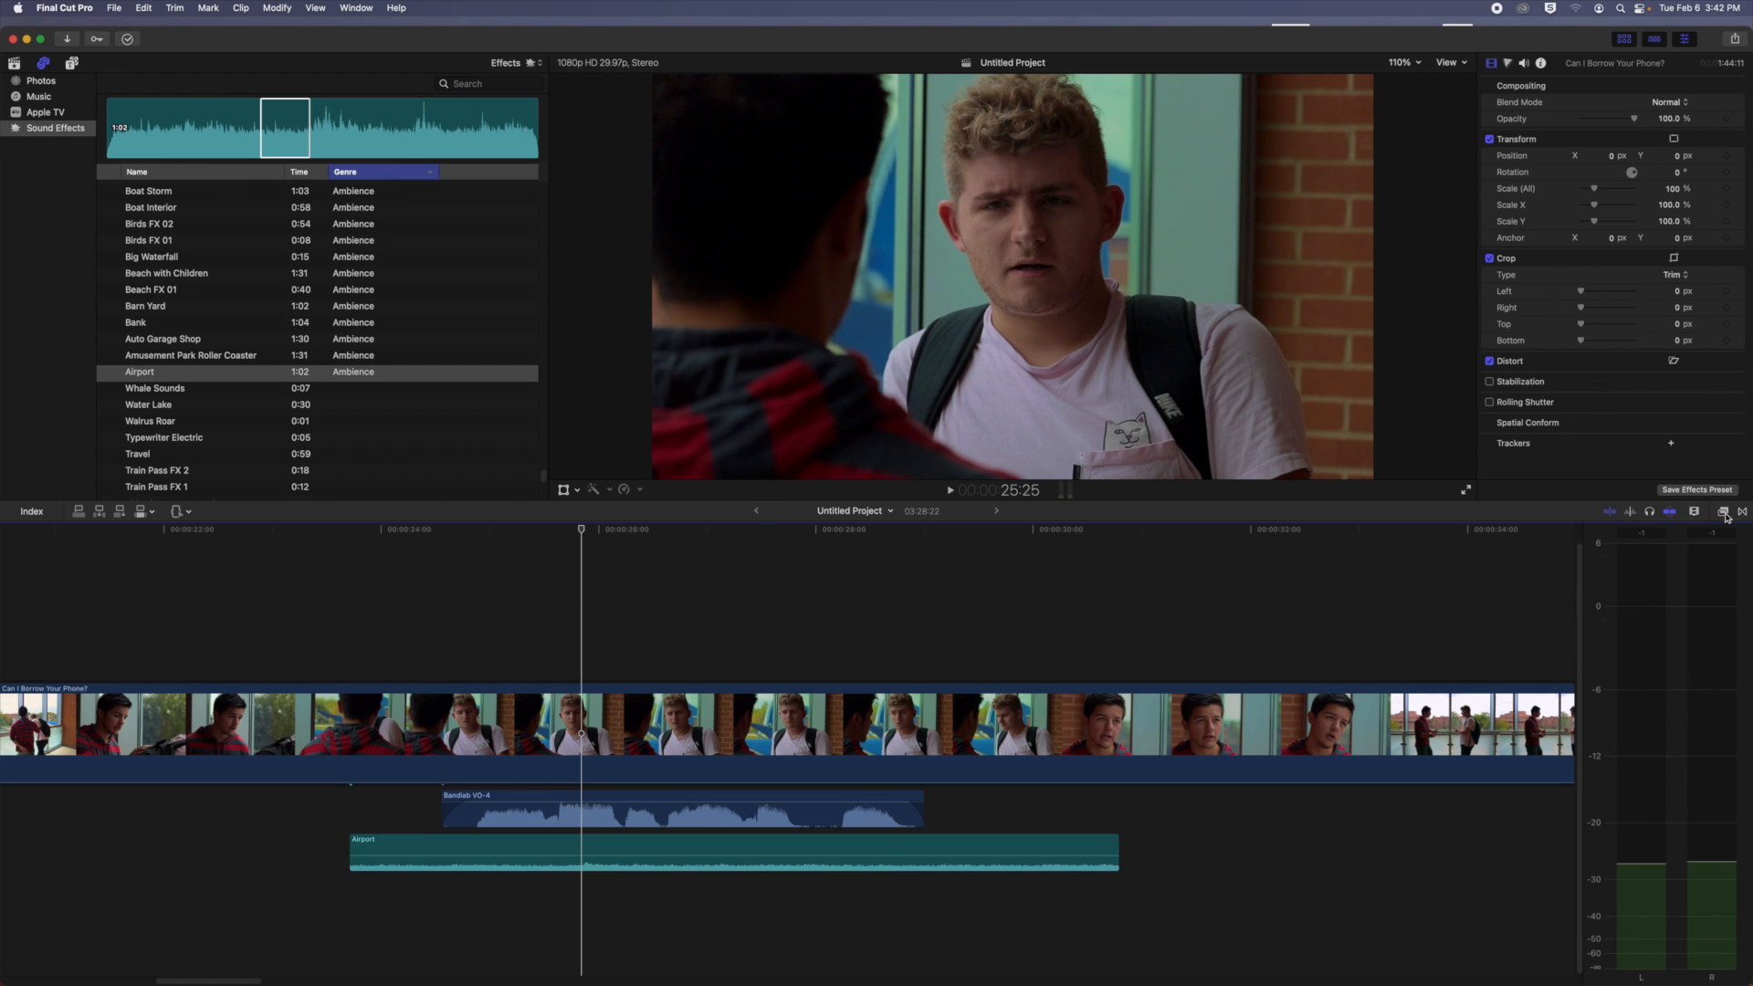
# Step: Apply the Space Designer audio effect to the voiceover clip and play it back from near the clip's start
pyautogui.click(1724, 513)
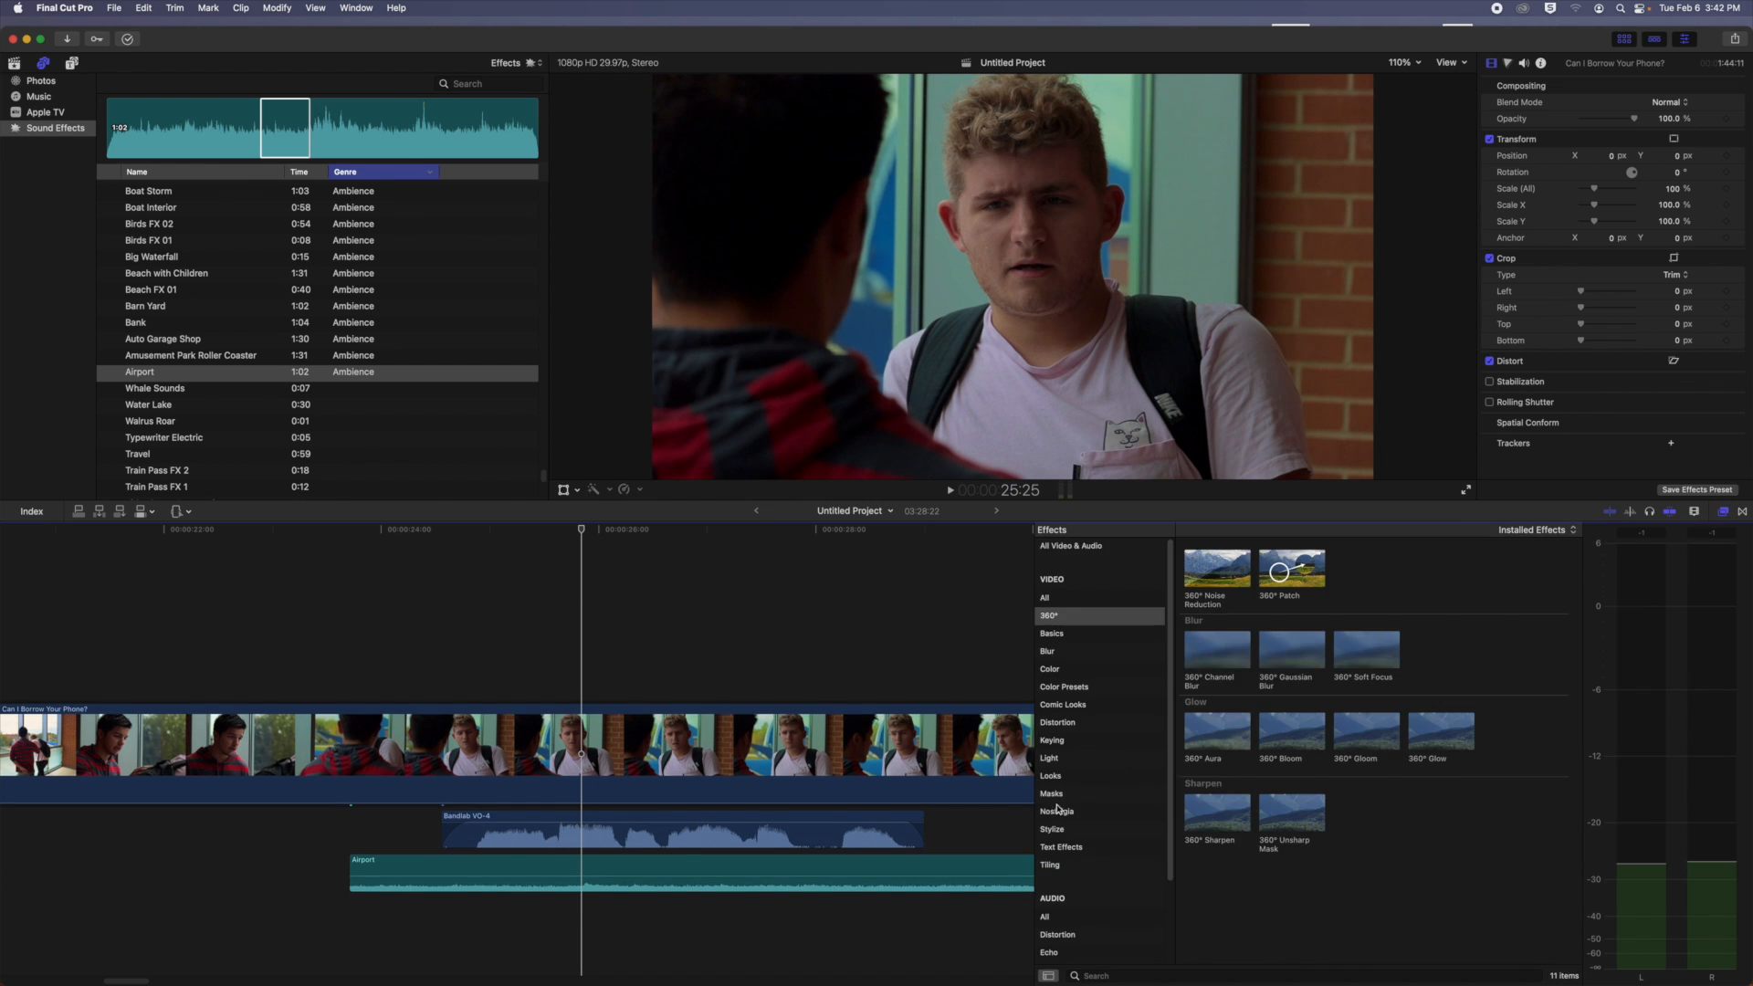
pyautogui.scroll(-3, 1059, 848)
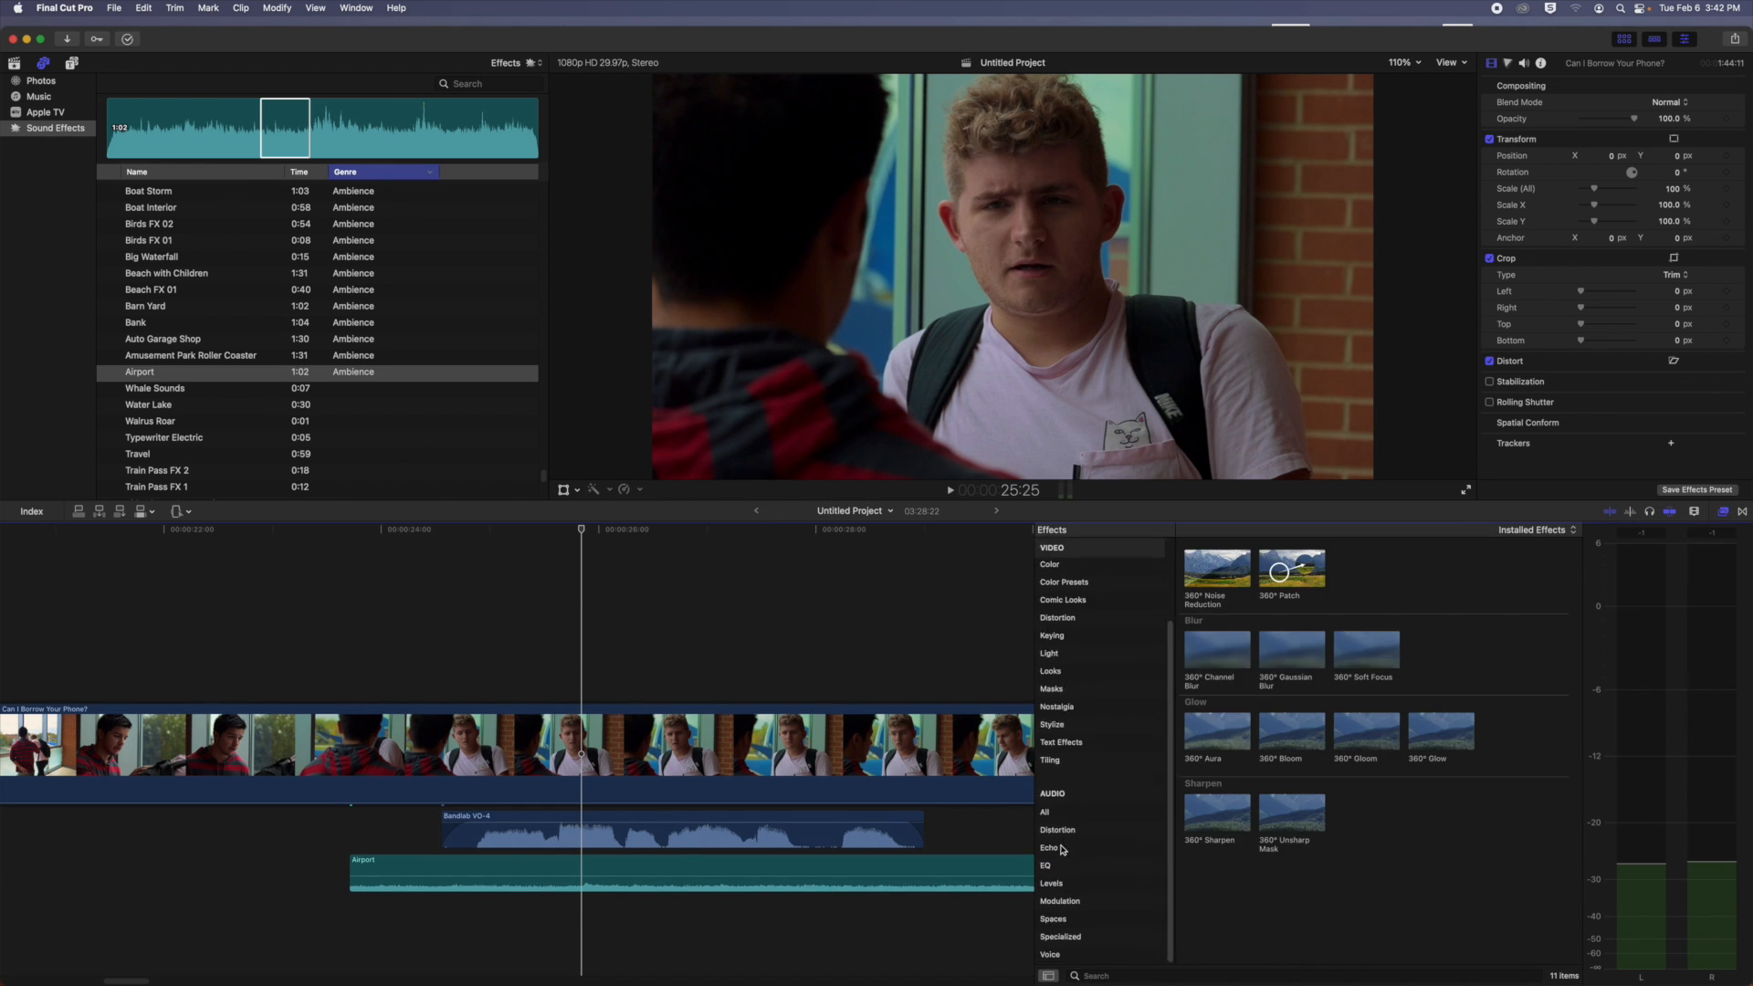
pyautogui.click(1056, 921)
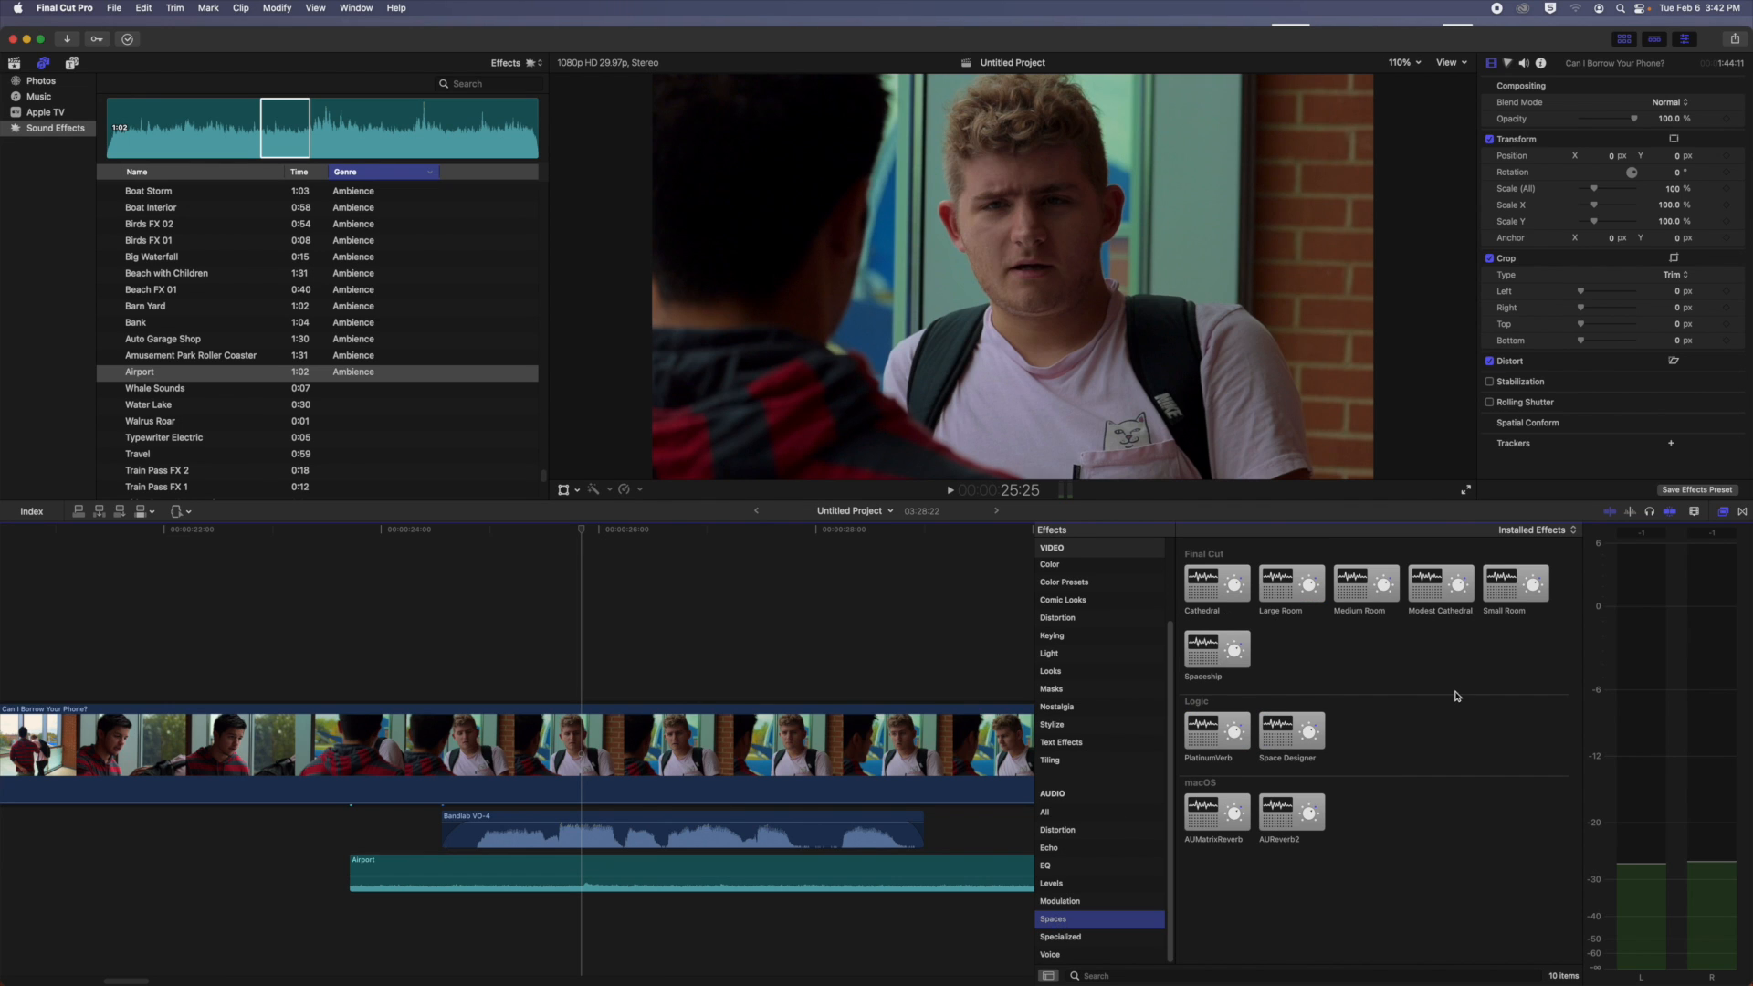
pyautogui.moveTo(1209, 737); pyautogui.dragTo(834, 841)
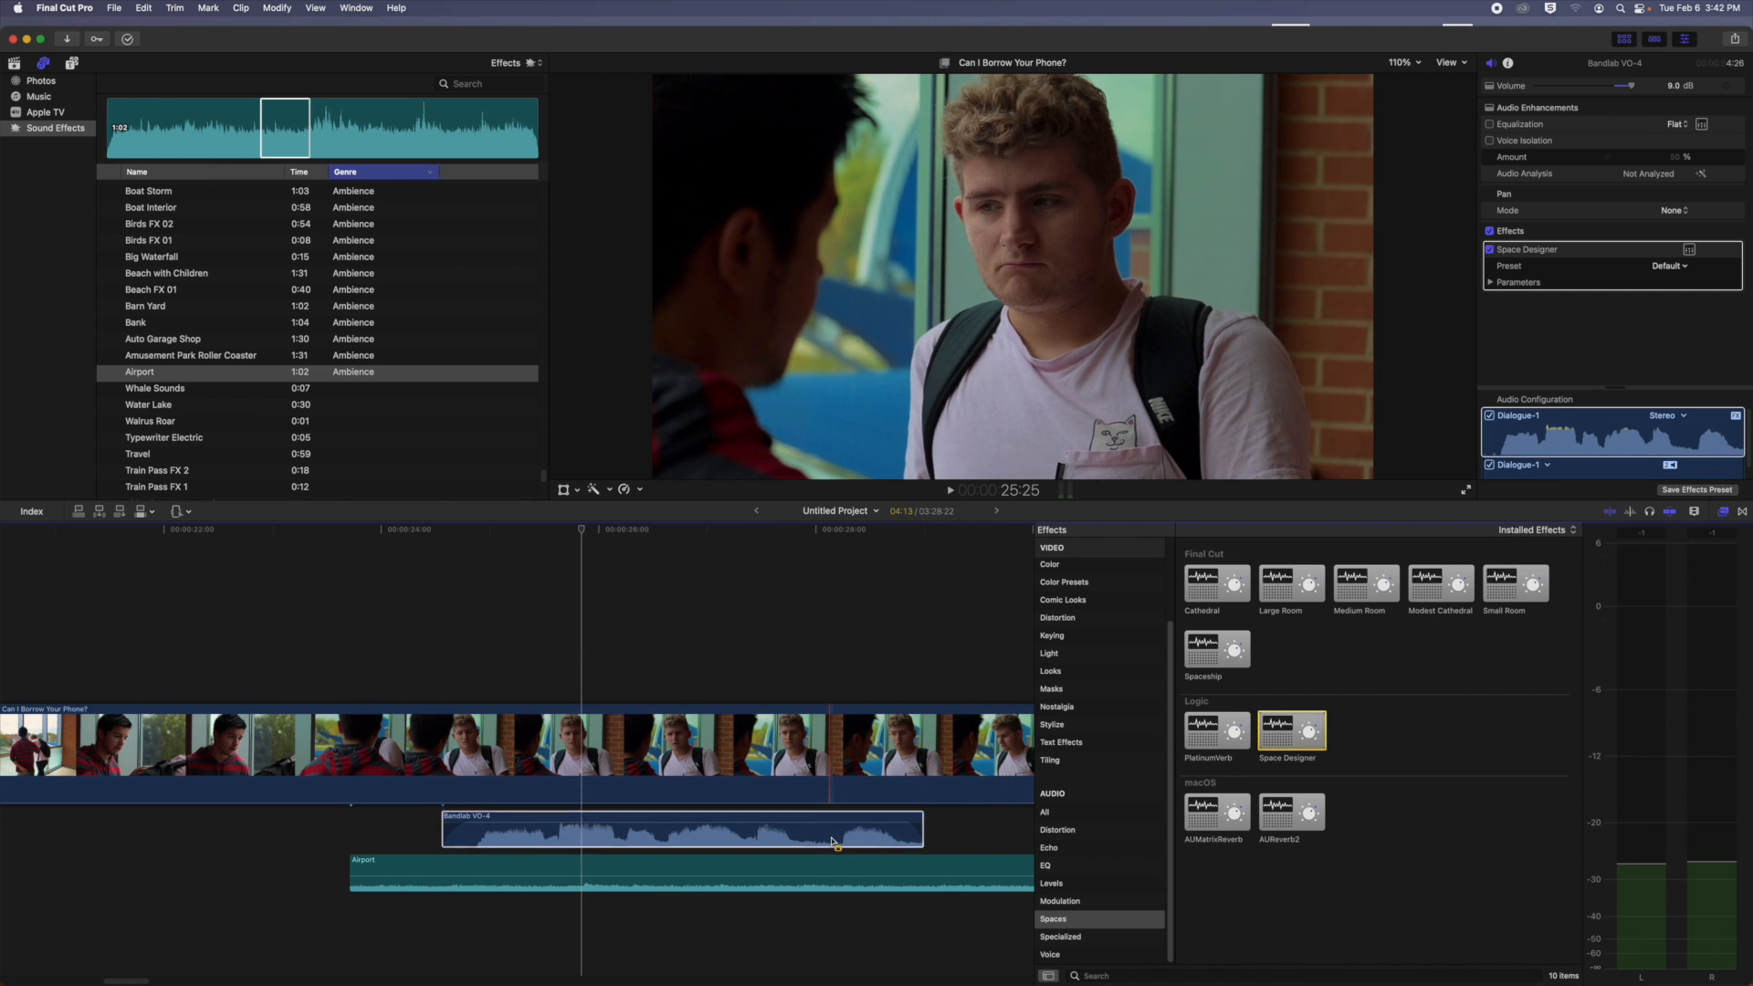
pyautogui.click(469, 604)
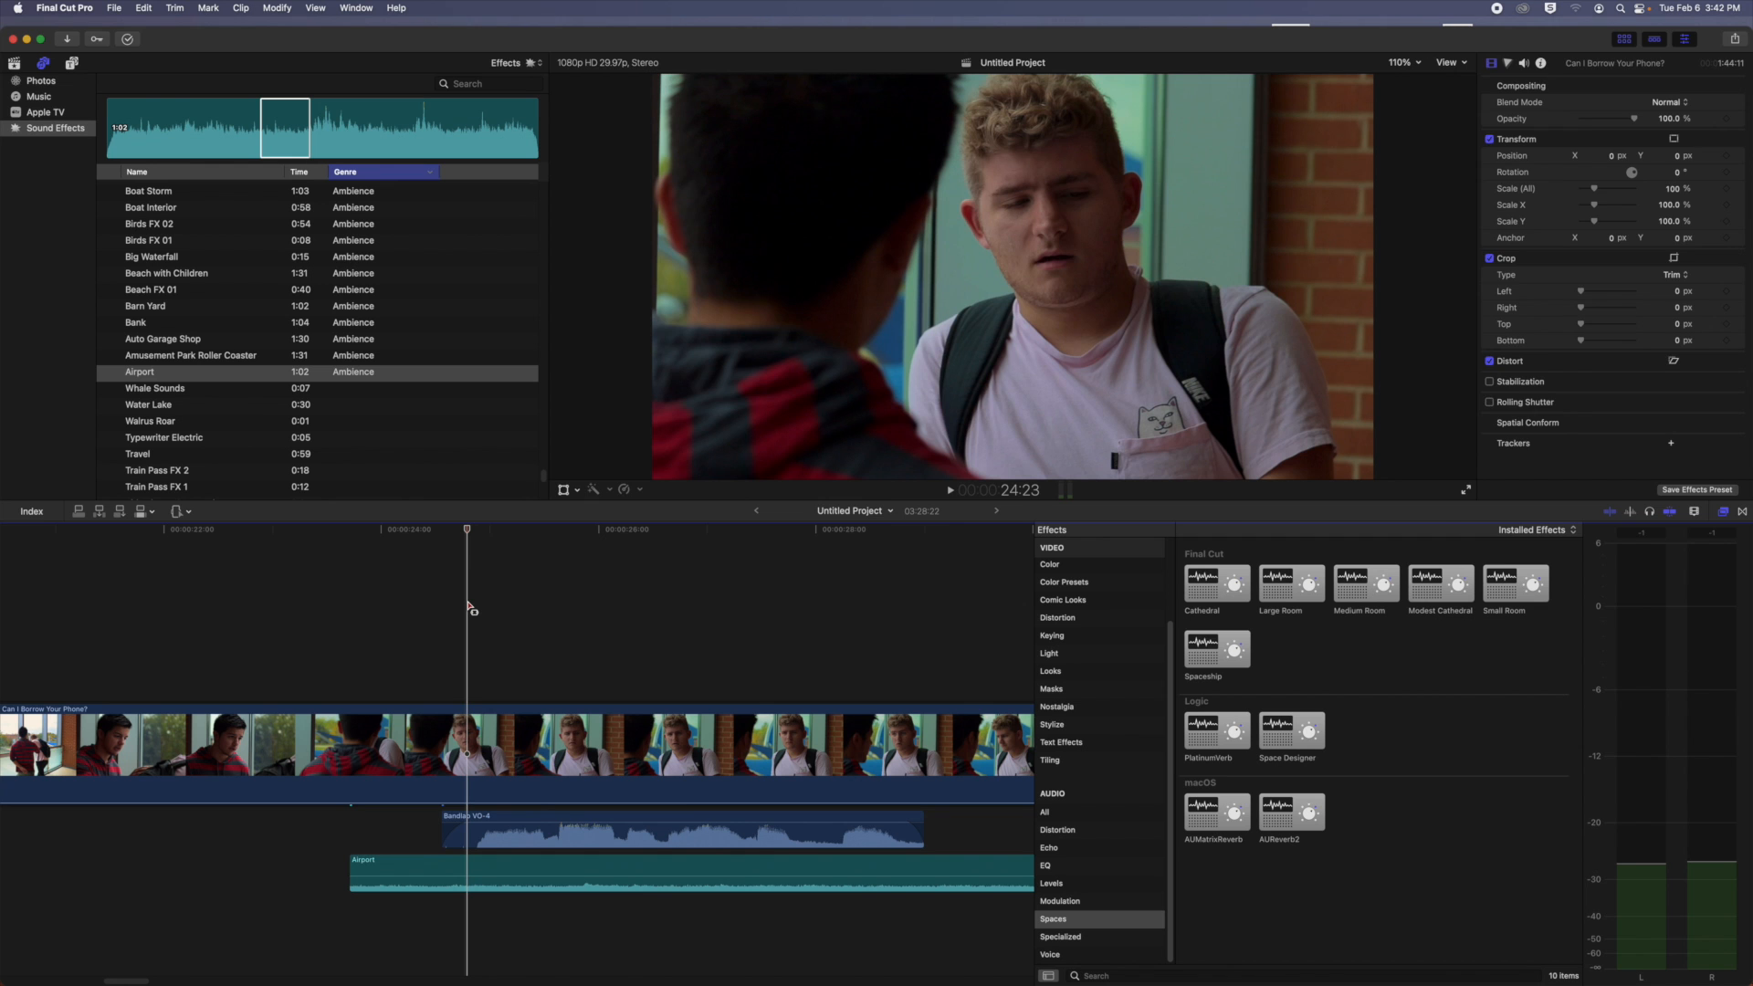
pyautogui.press('space')
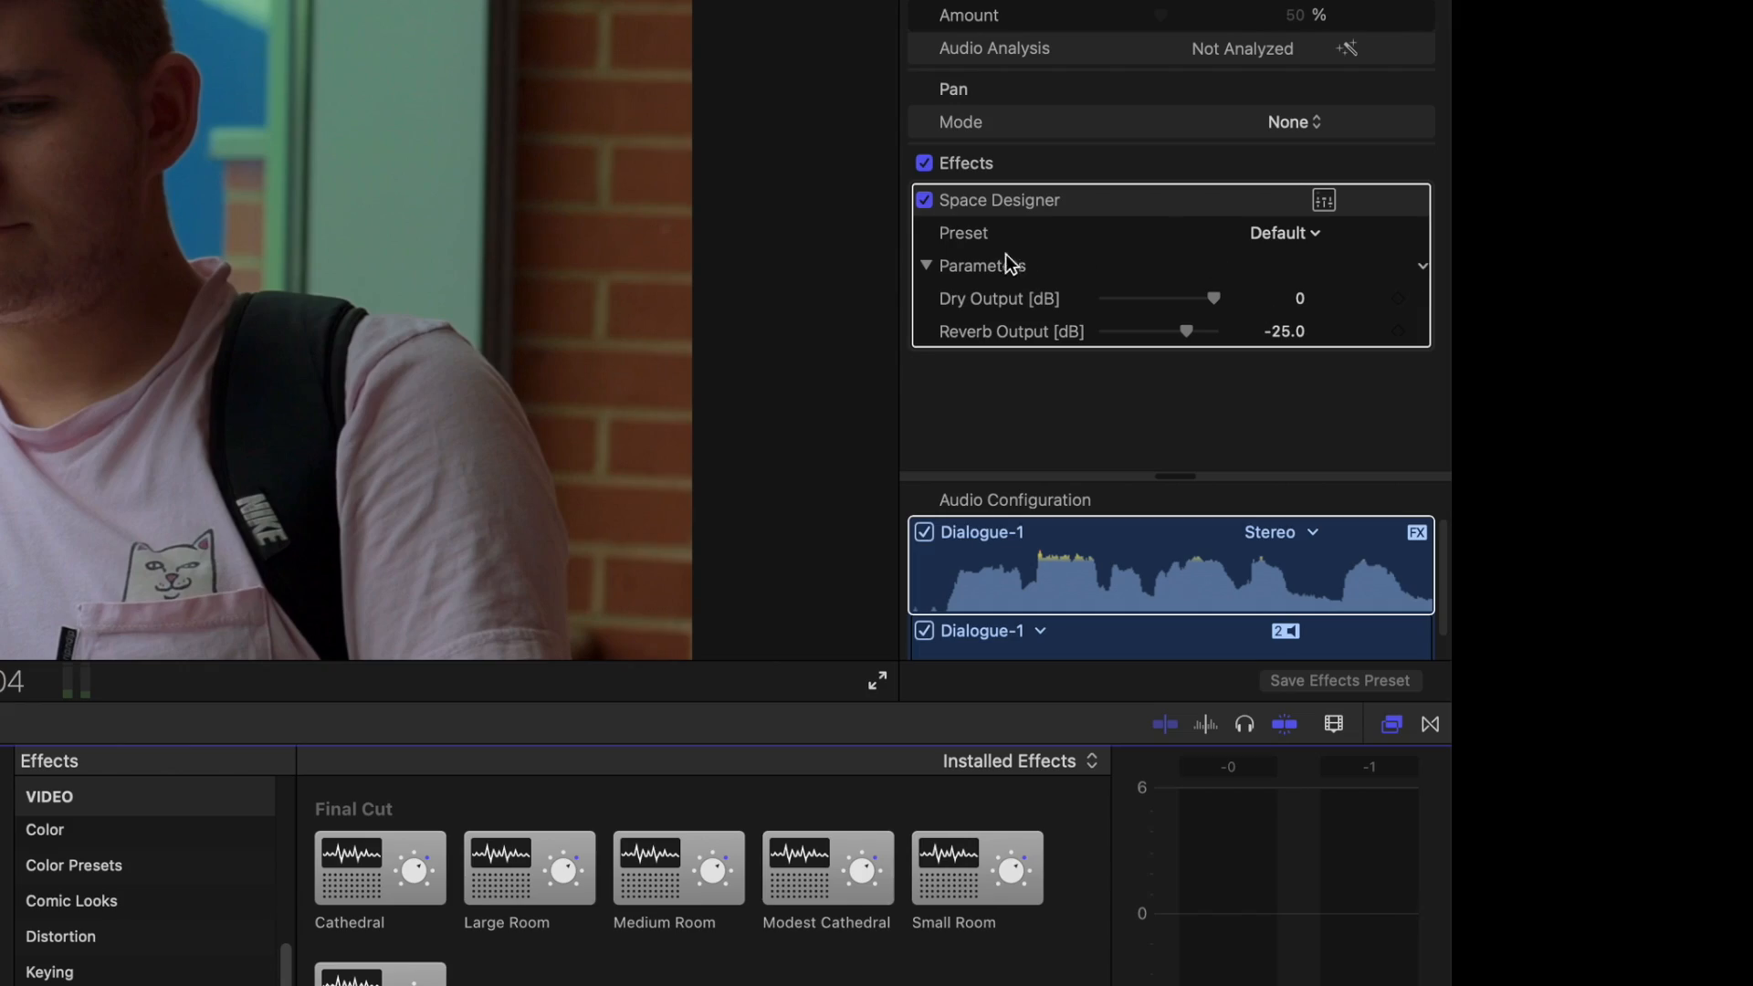
# Step: Set the voiceover's Space Designer preset to the medium indoor space 2.0s Tiled Room + and its equalization to Bass Reduce
pyautogui.click(1315, 235)
pyautogui.moveTo(1294, 343)
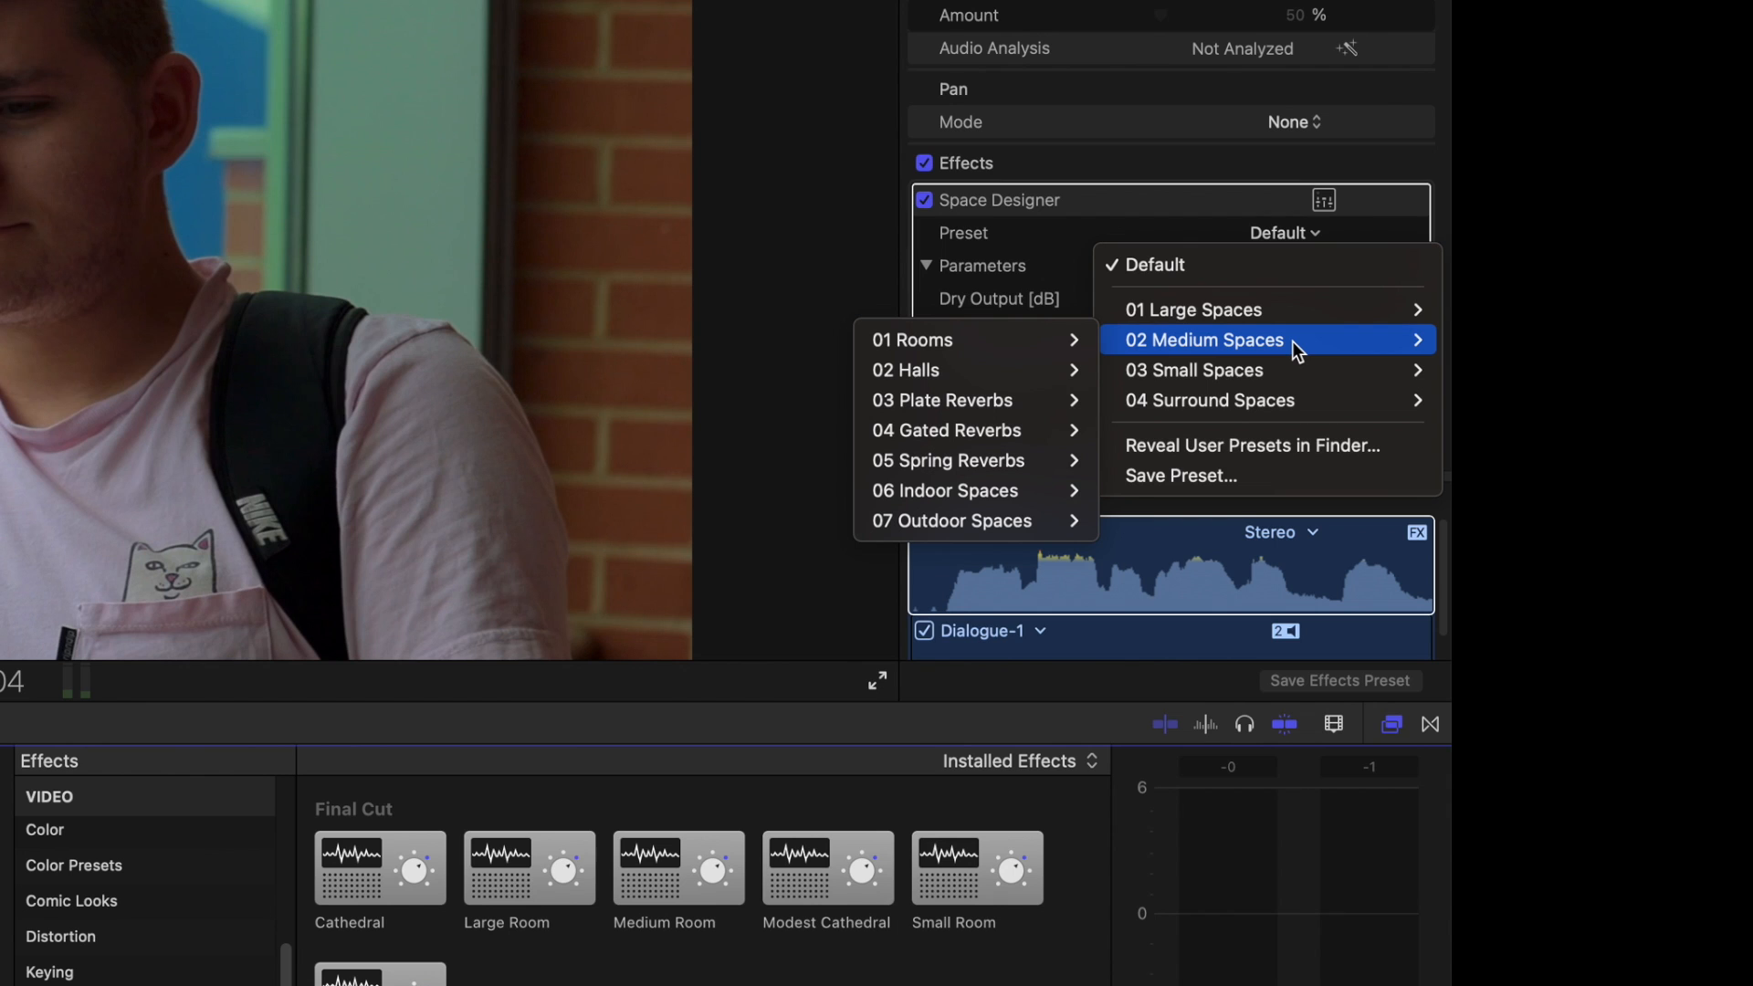
pyautogui.moveTo(988, 493)
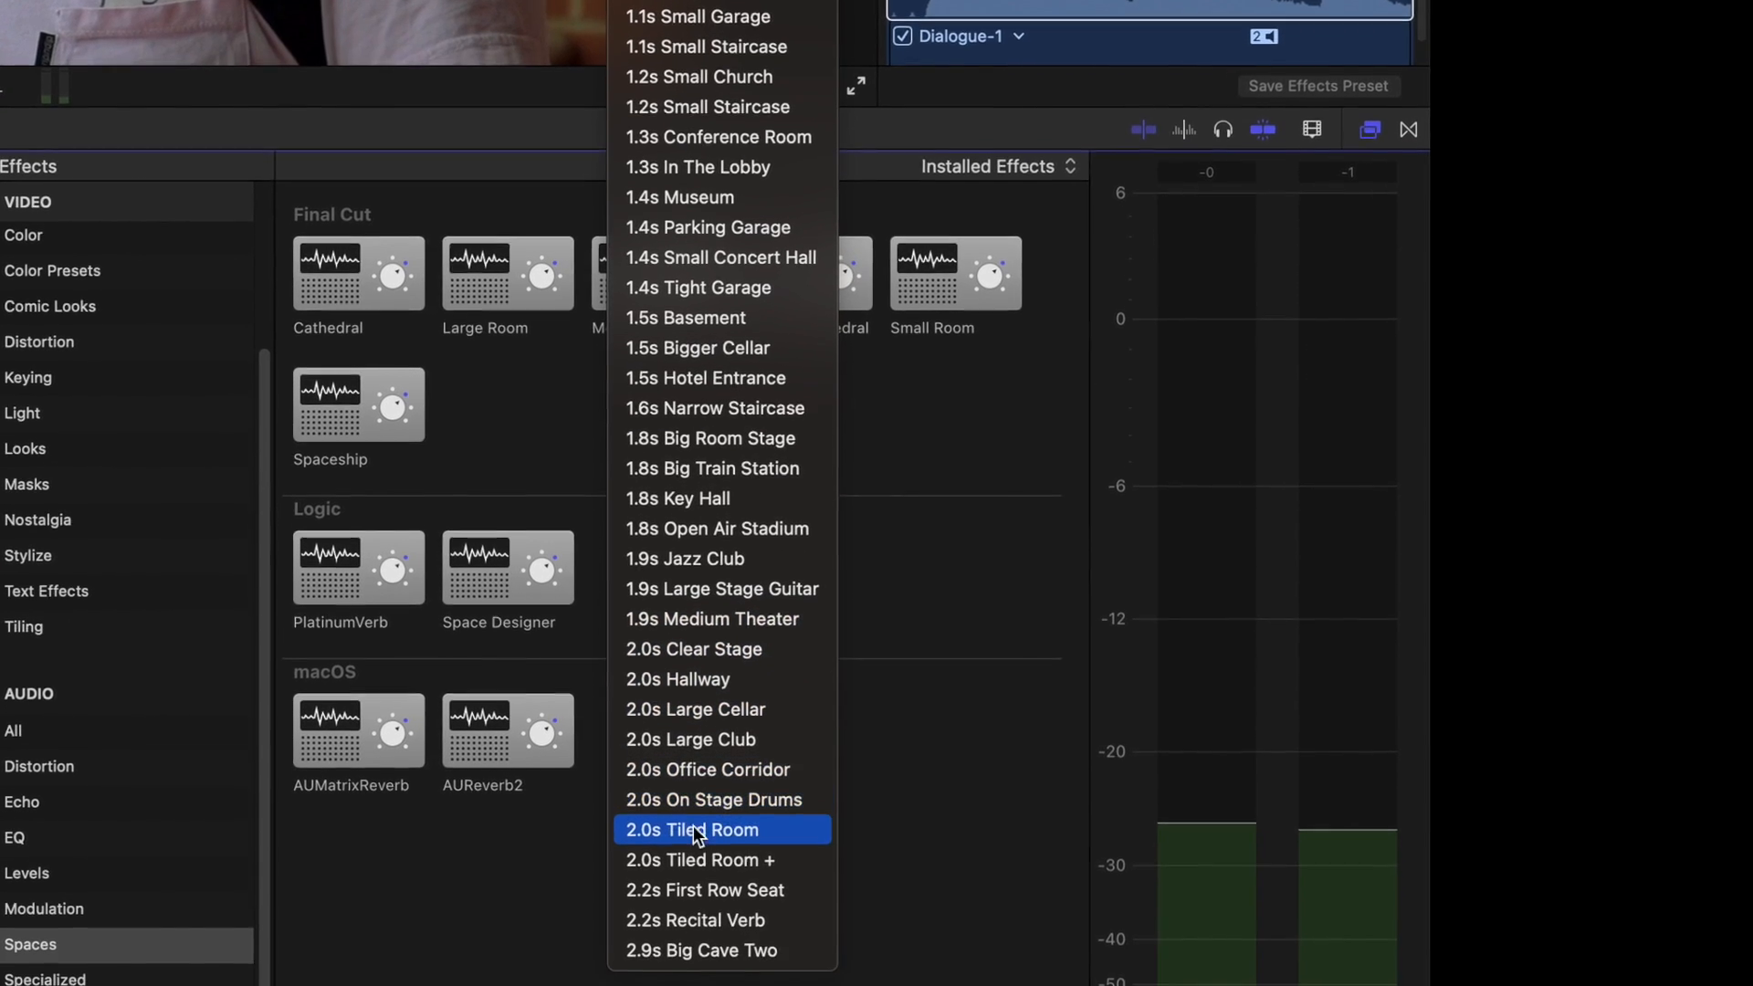
pyautogui.click(696, 740)
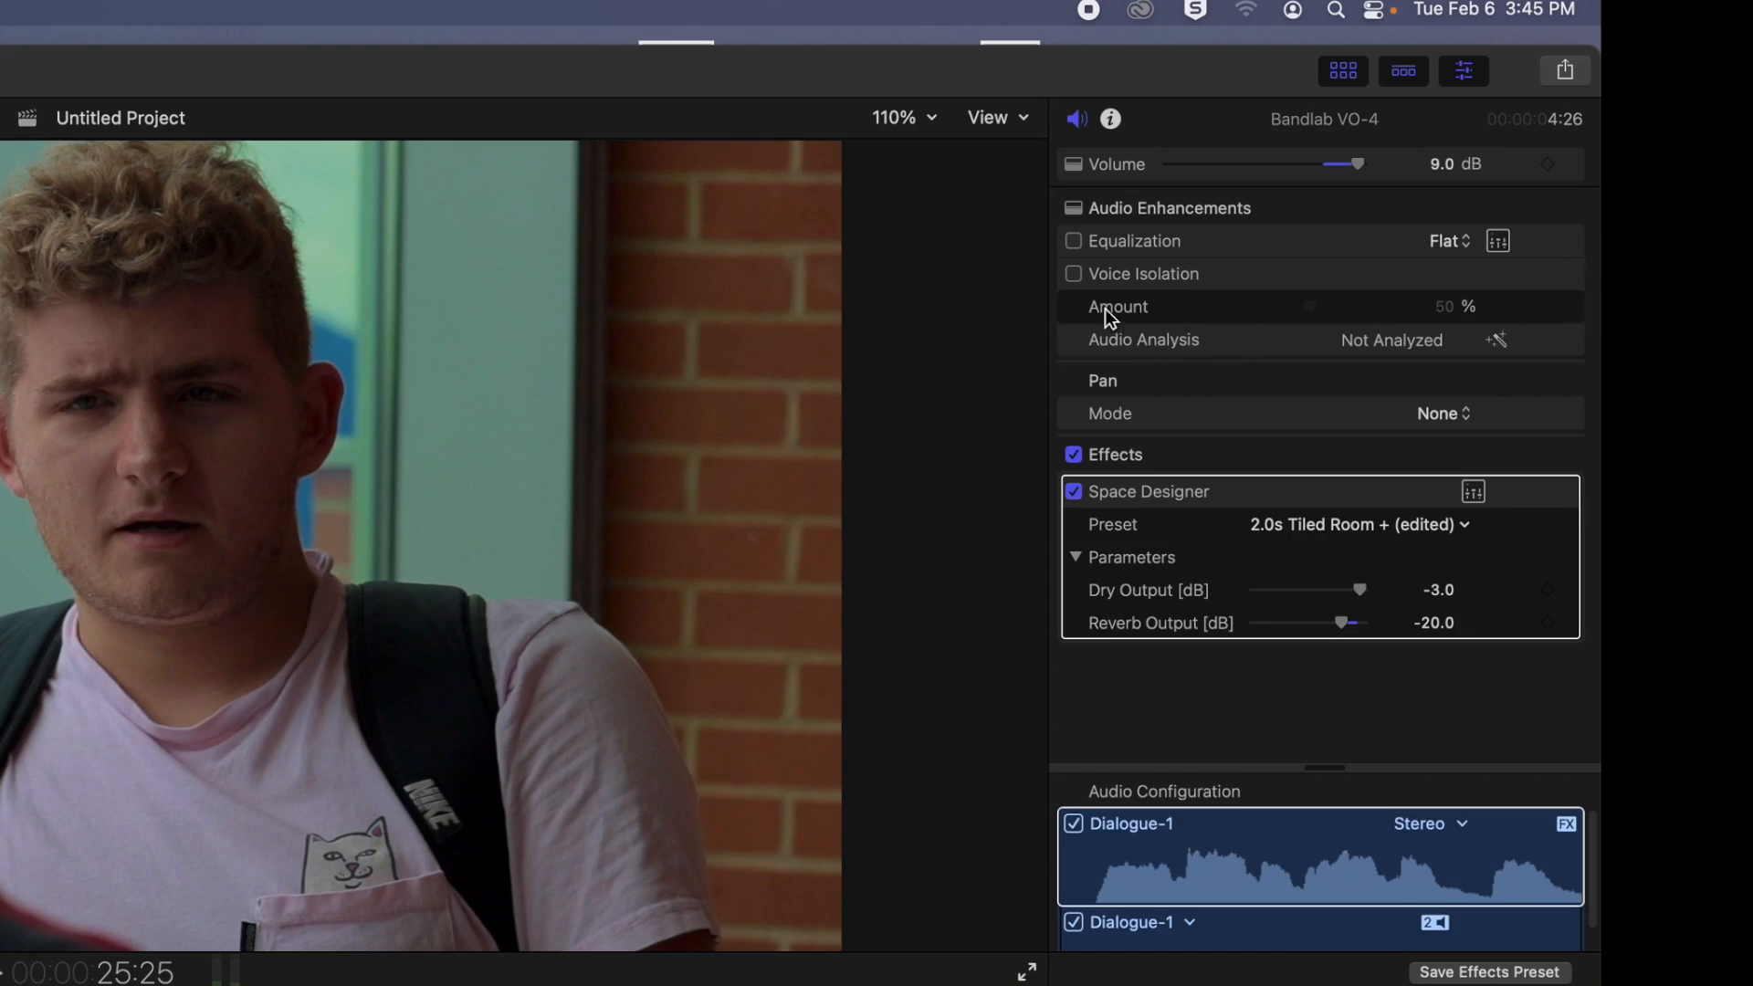
pyautogui.click(1459, 244)
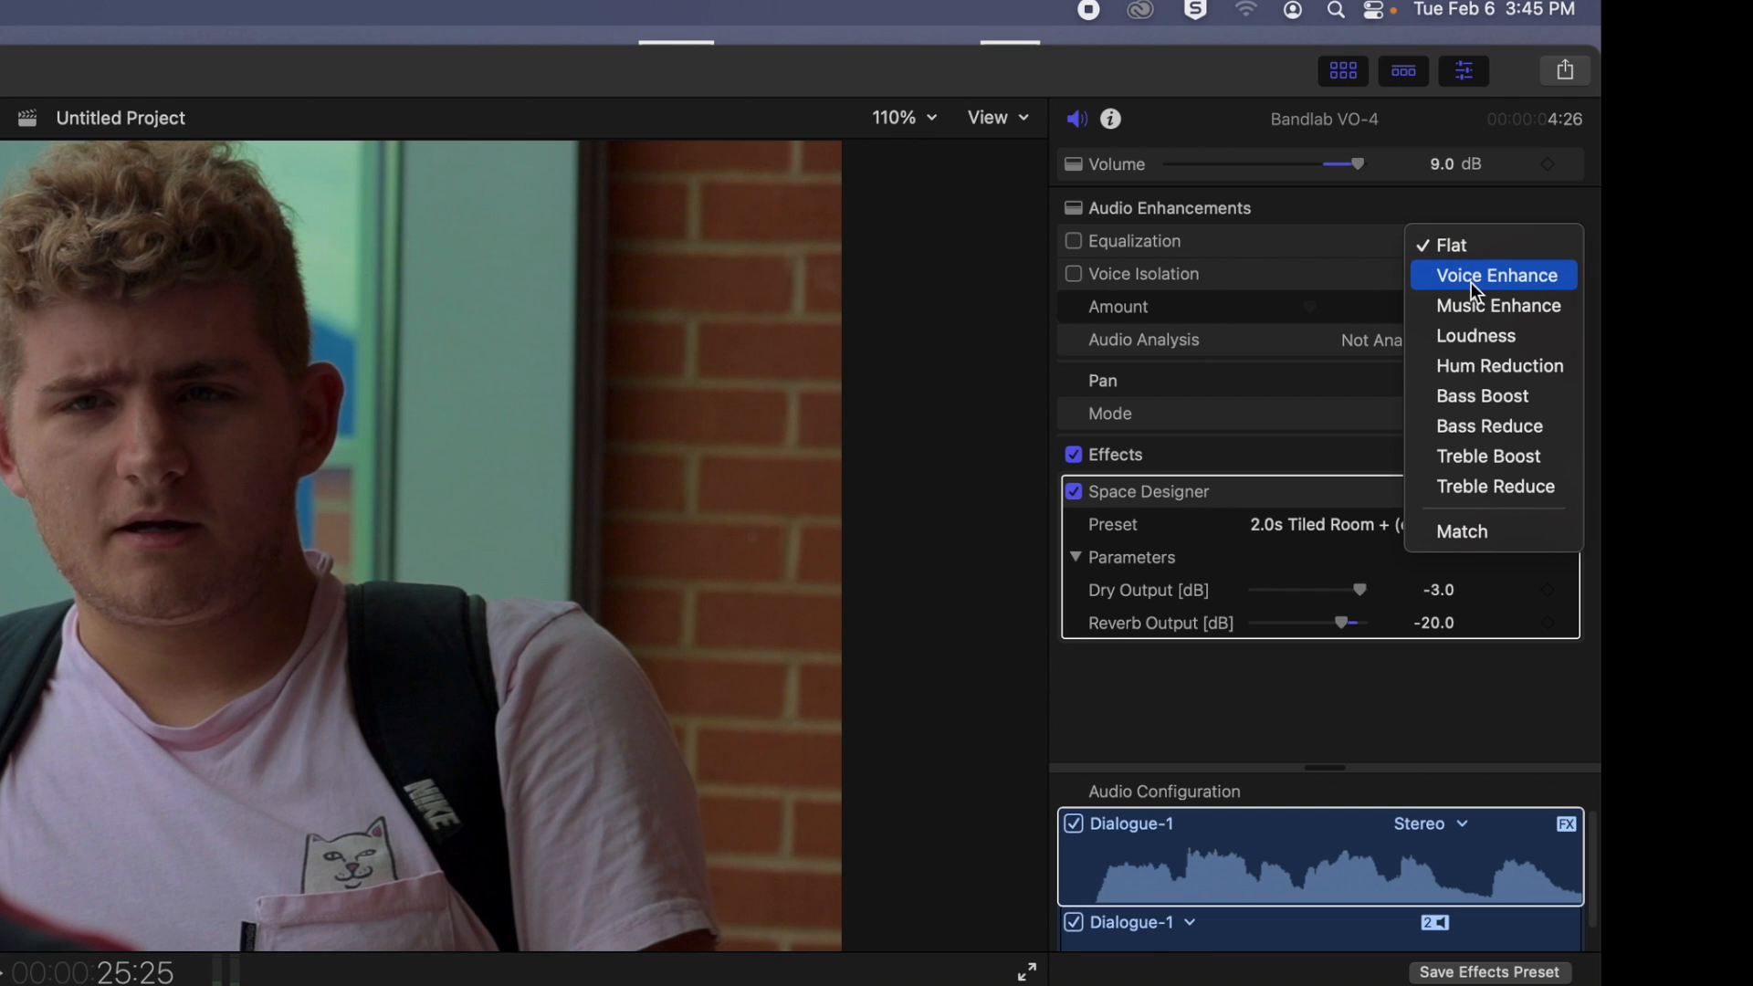
pyautogui.click(1471, 430)
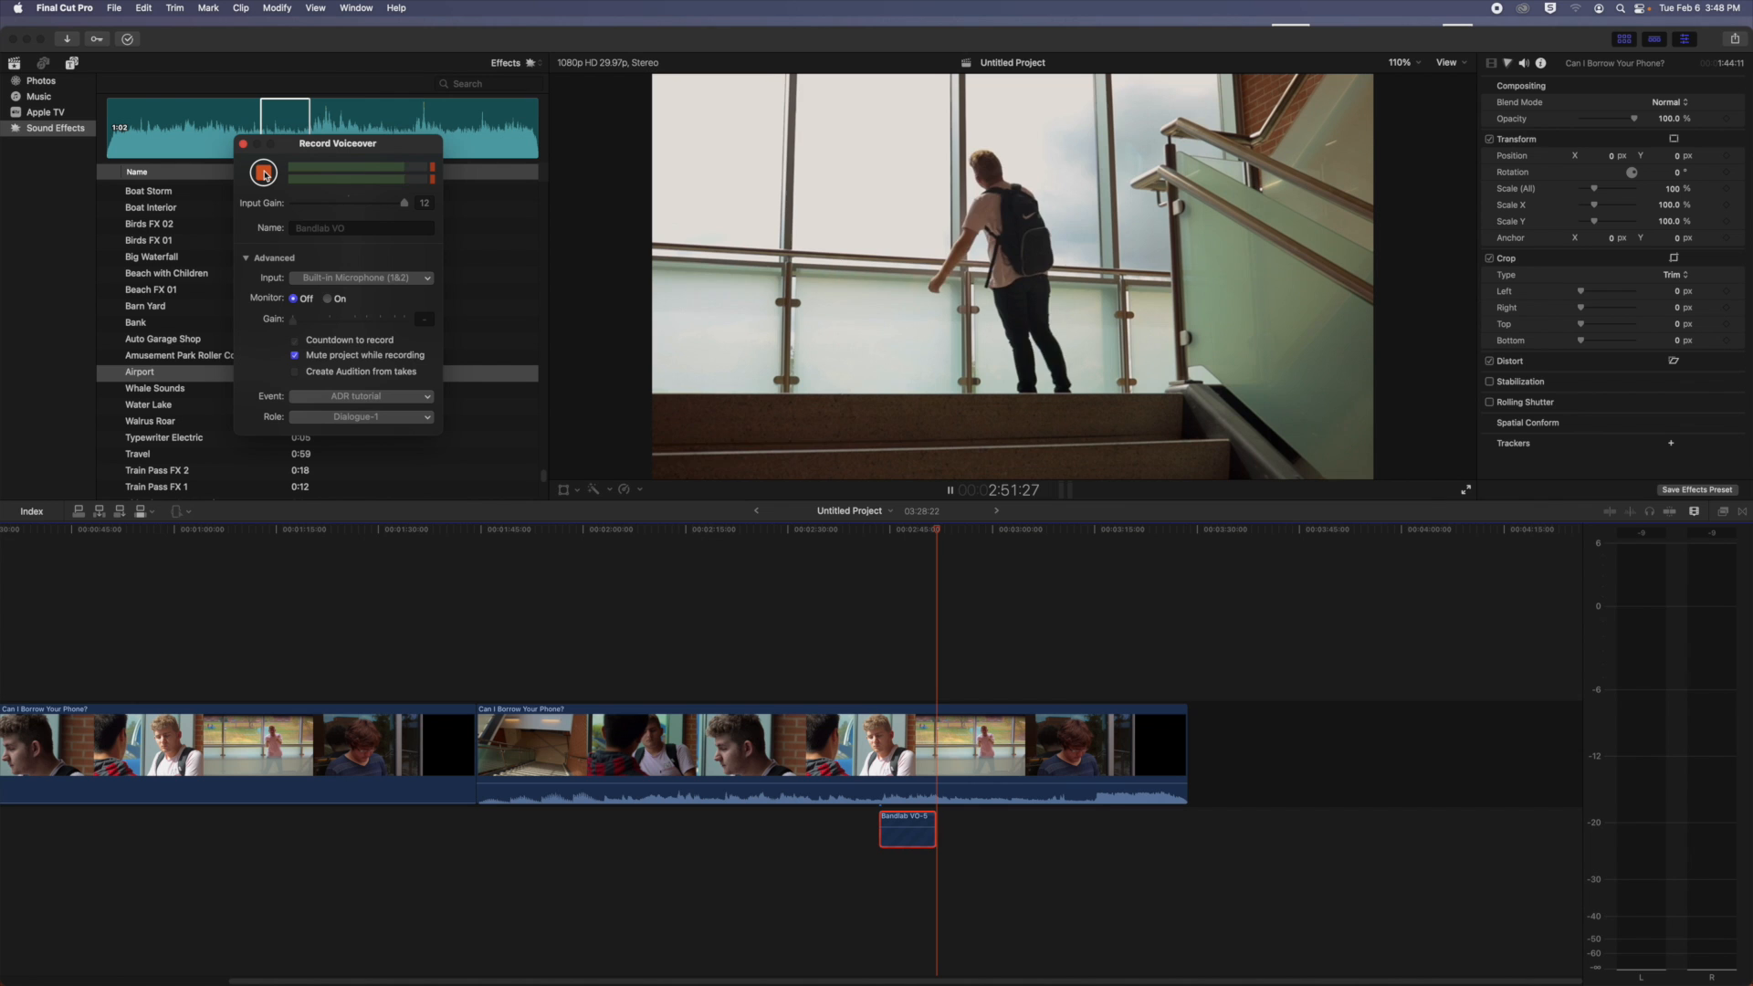
# Step: Finish recording the voiceover take on the second scene copy and place a copy of the Airport ambience beneath it, extended past its end
pyautogui.click(265, 174)
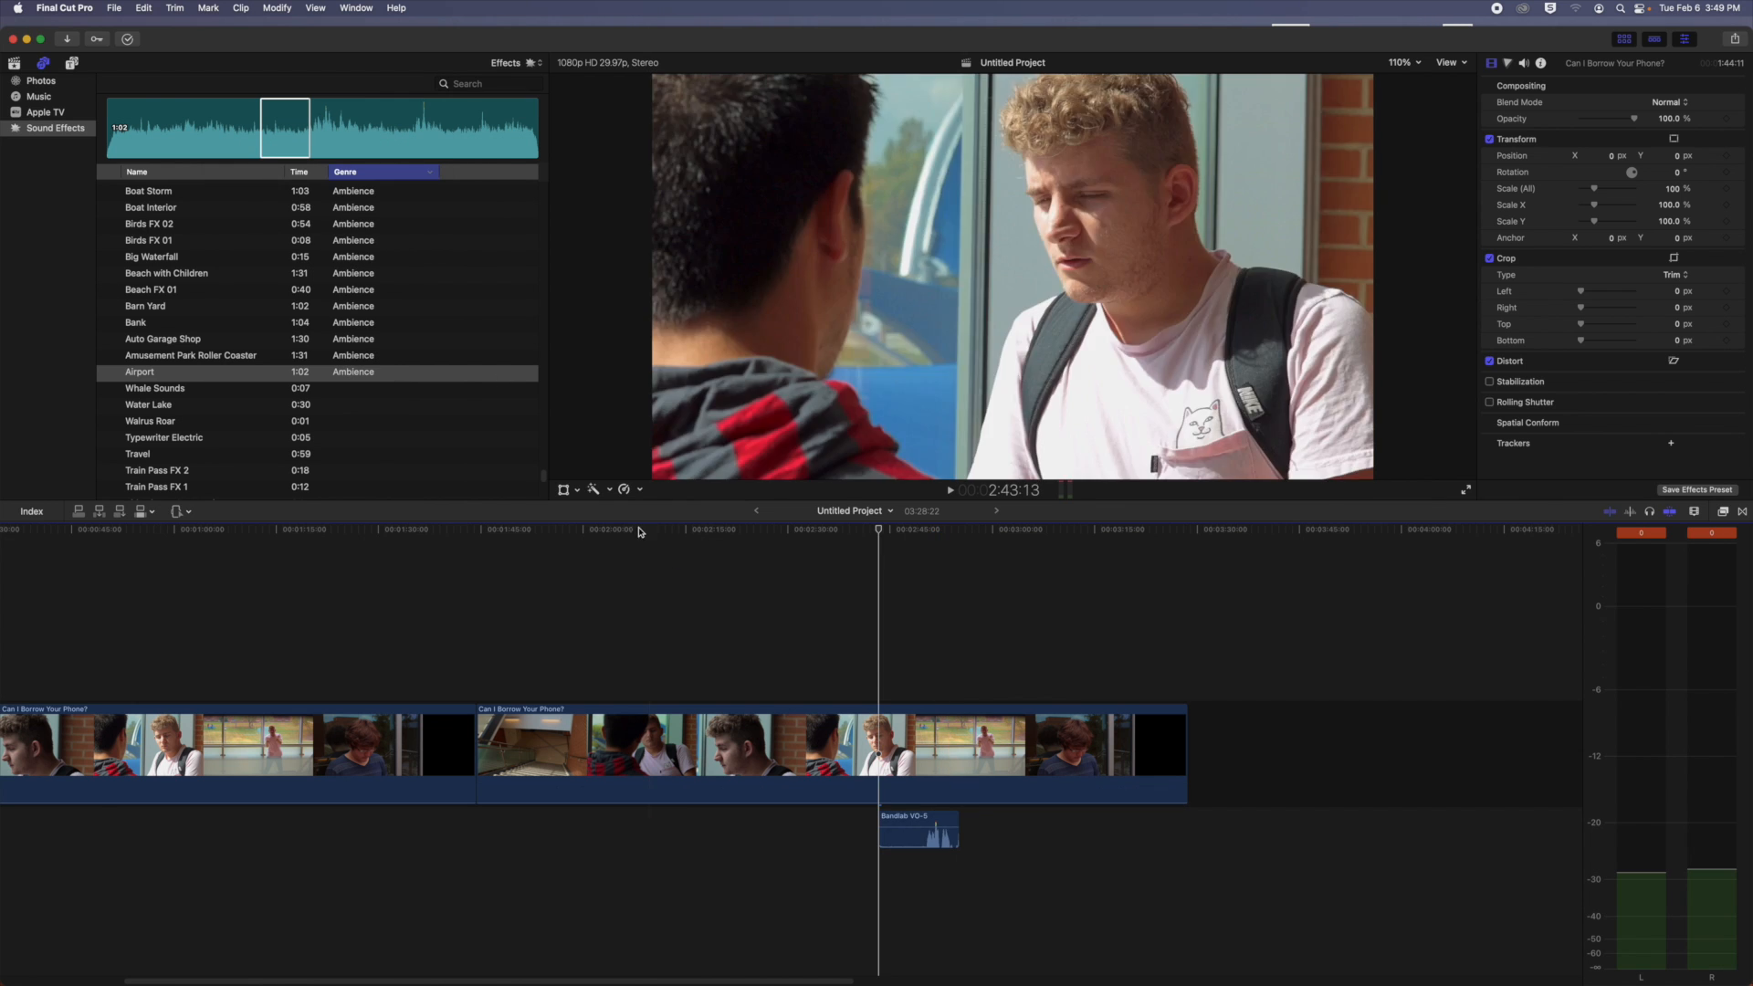
pyautogui.hscroll(-5, 685, 593)
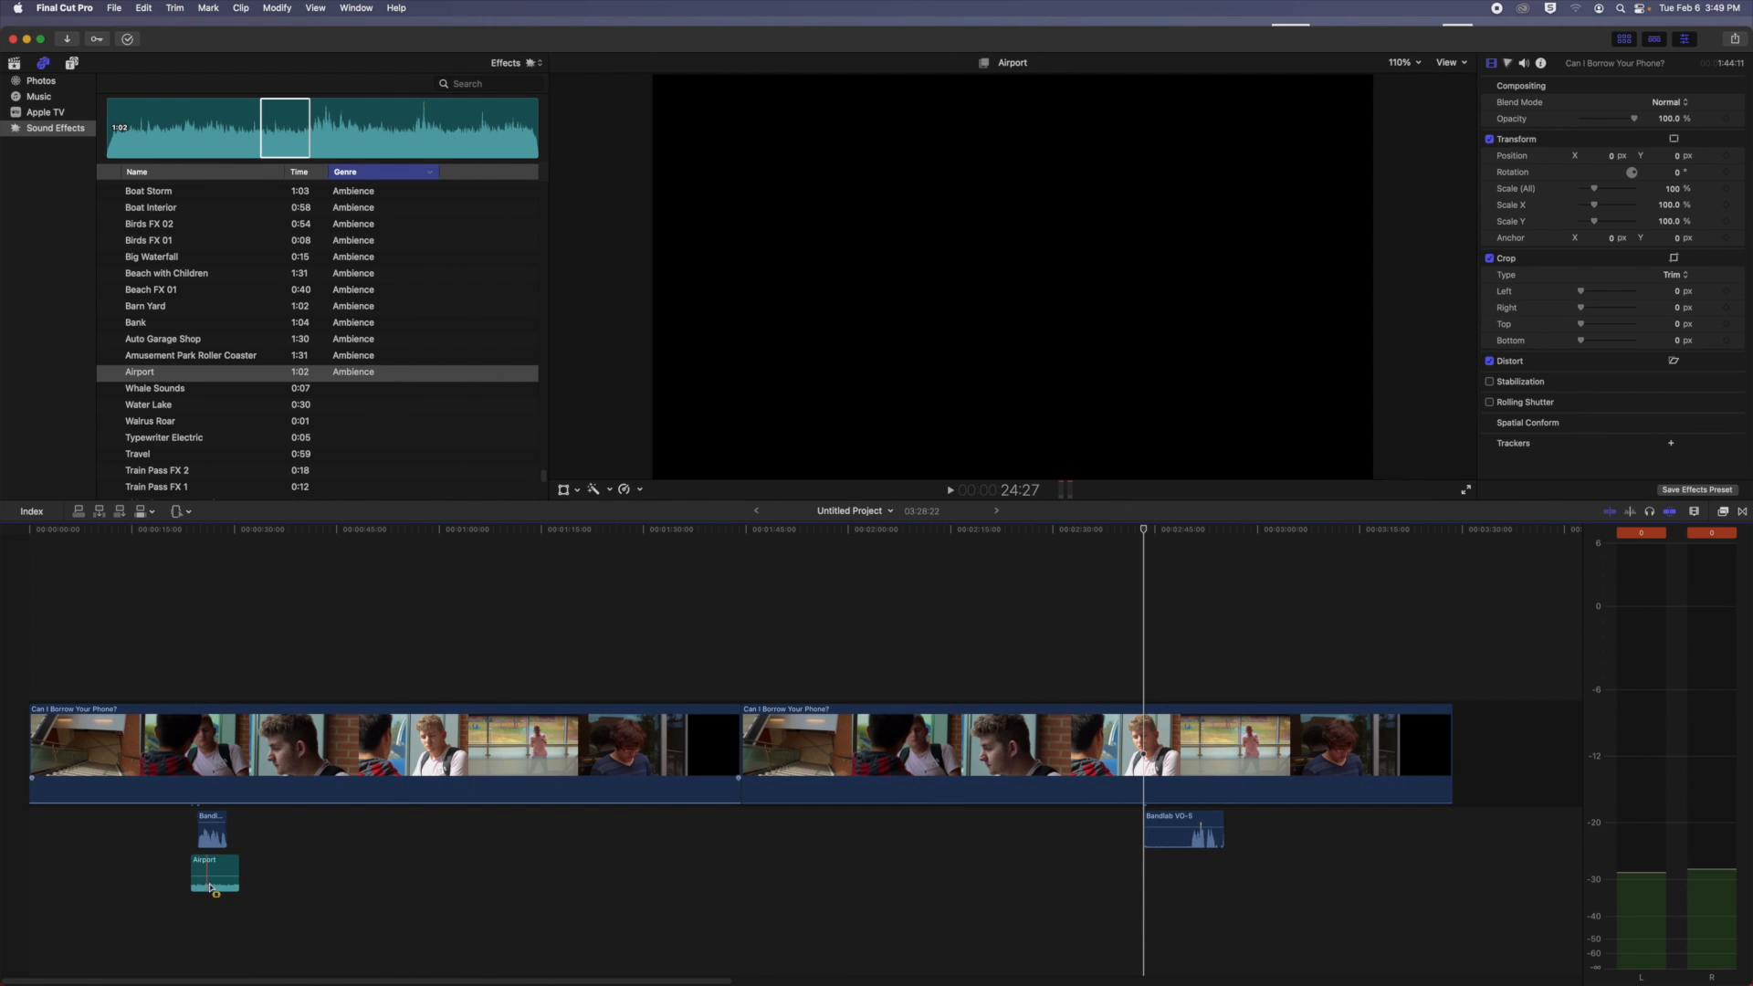
pyautogui.click(448, 888)
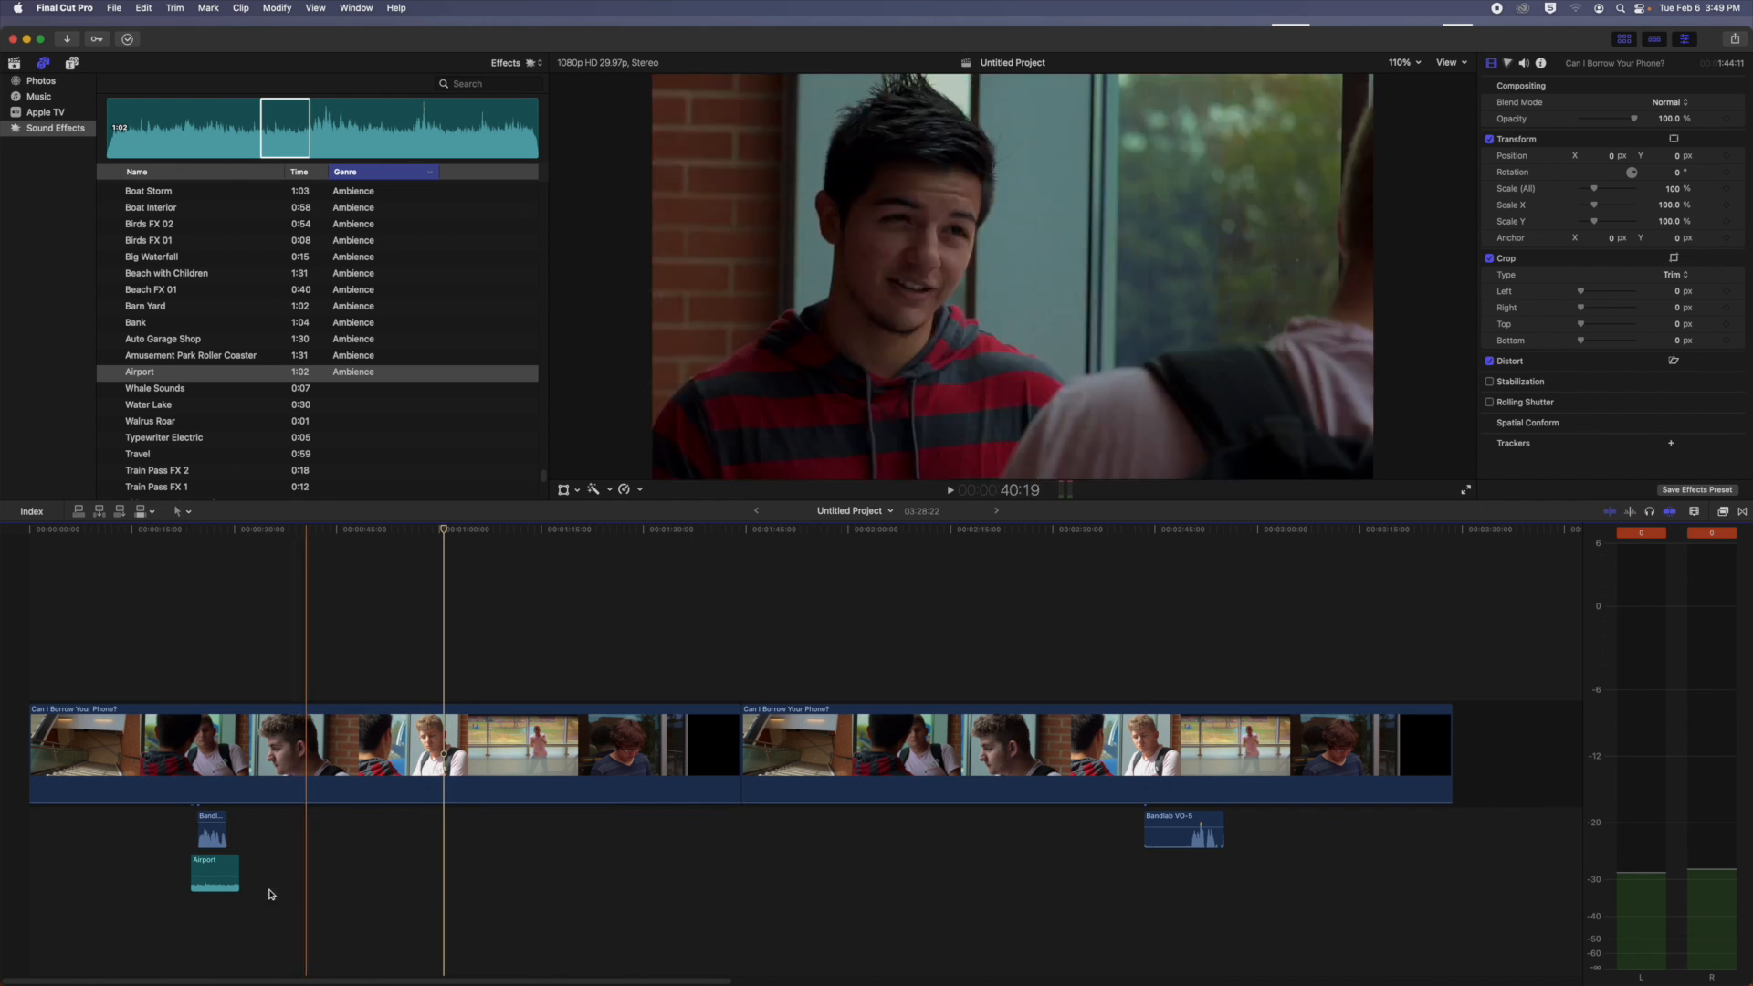
pyautogui.moveTo(214, 885); pyautogui.dragTo(1262, 887)
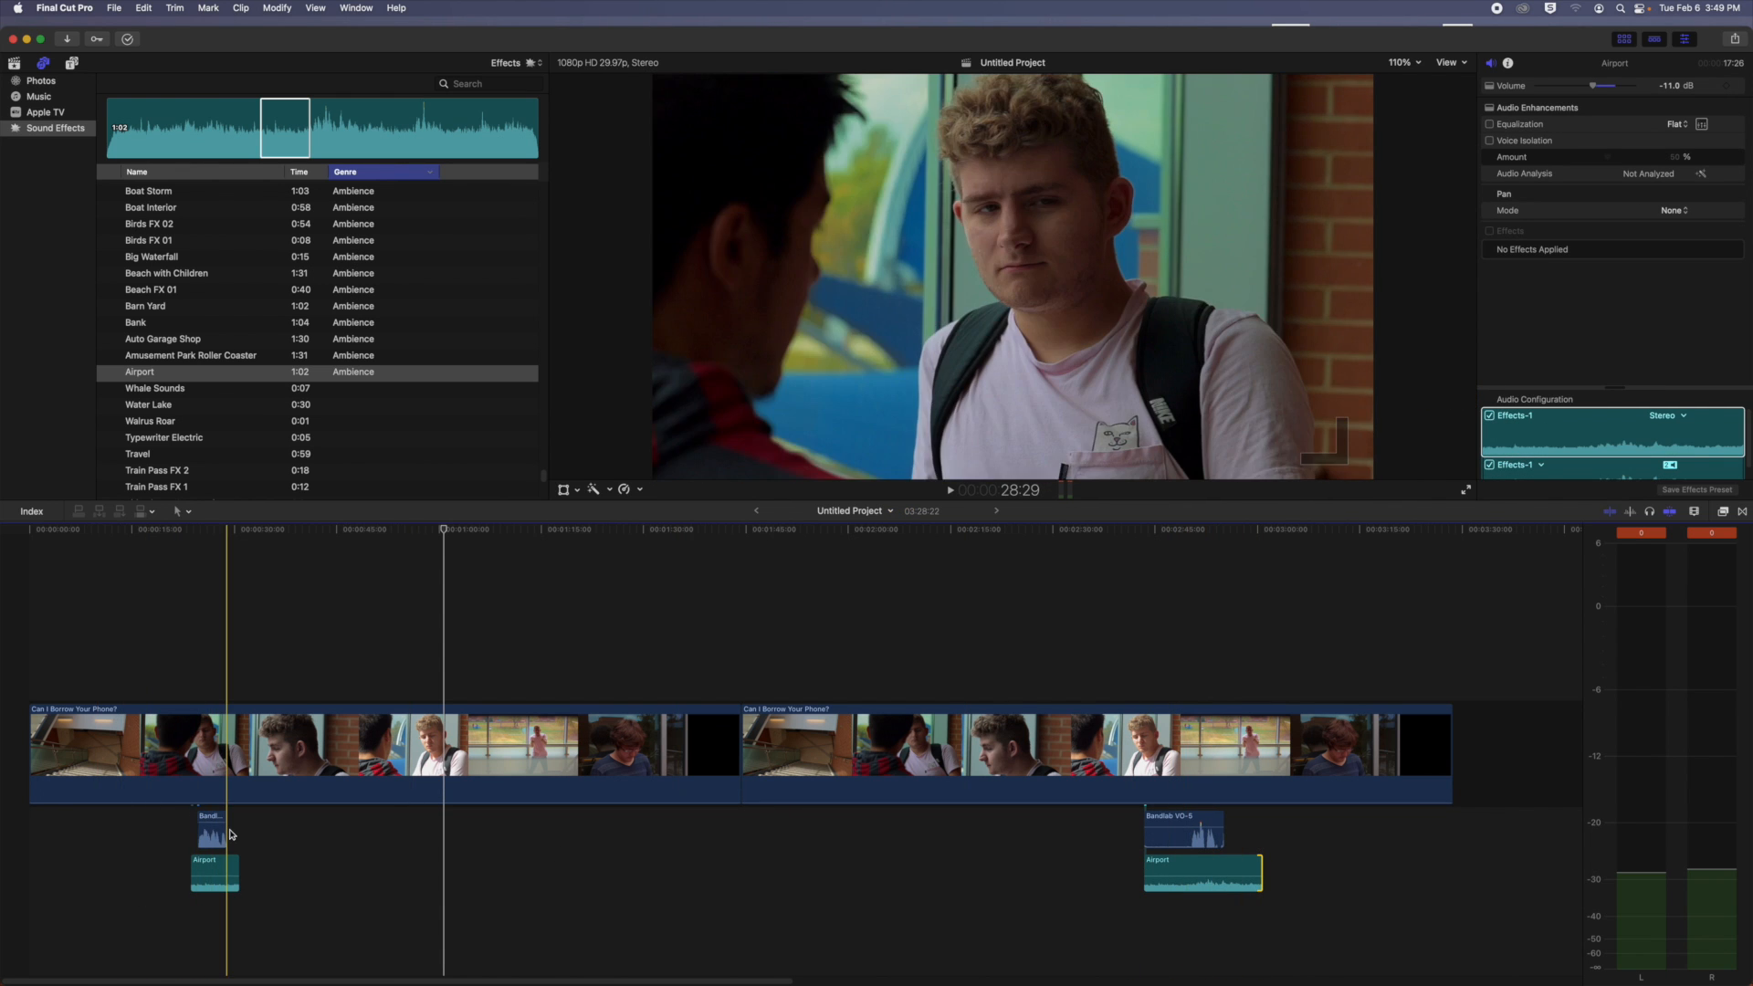
# Step: Copy the first voiceover's attributes and paste its Effects with Space Designer, Volume and EQ onto the newly recorded voiceover
pyautogui.click(212, 842)
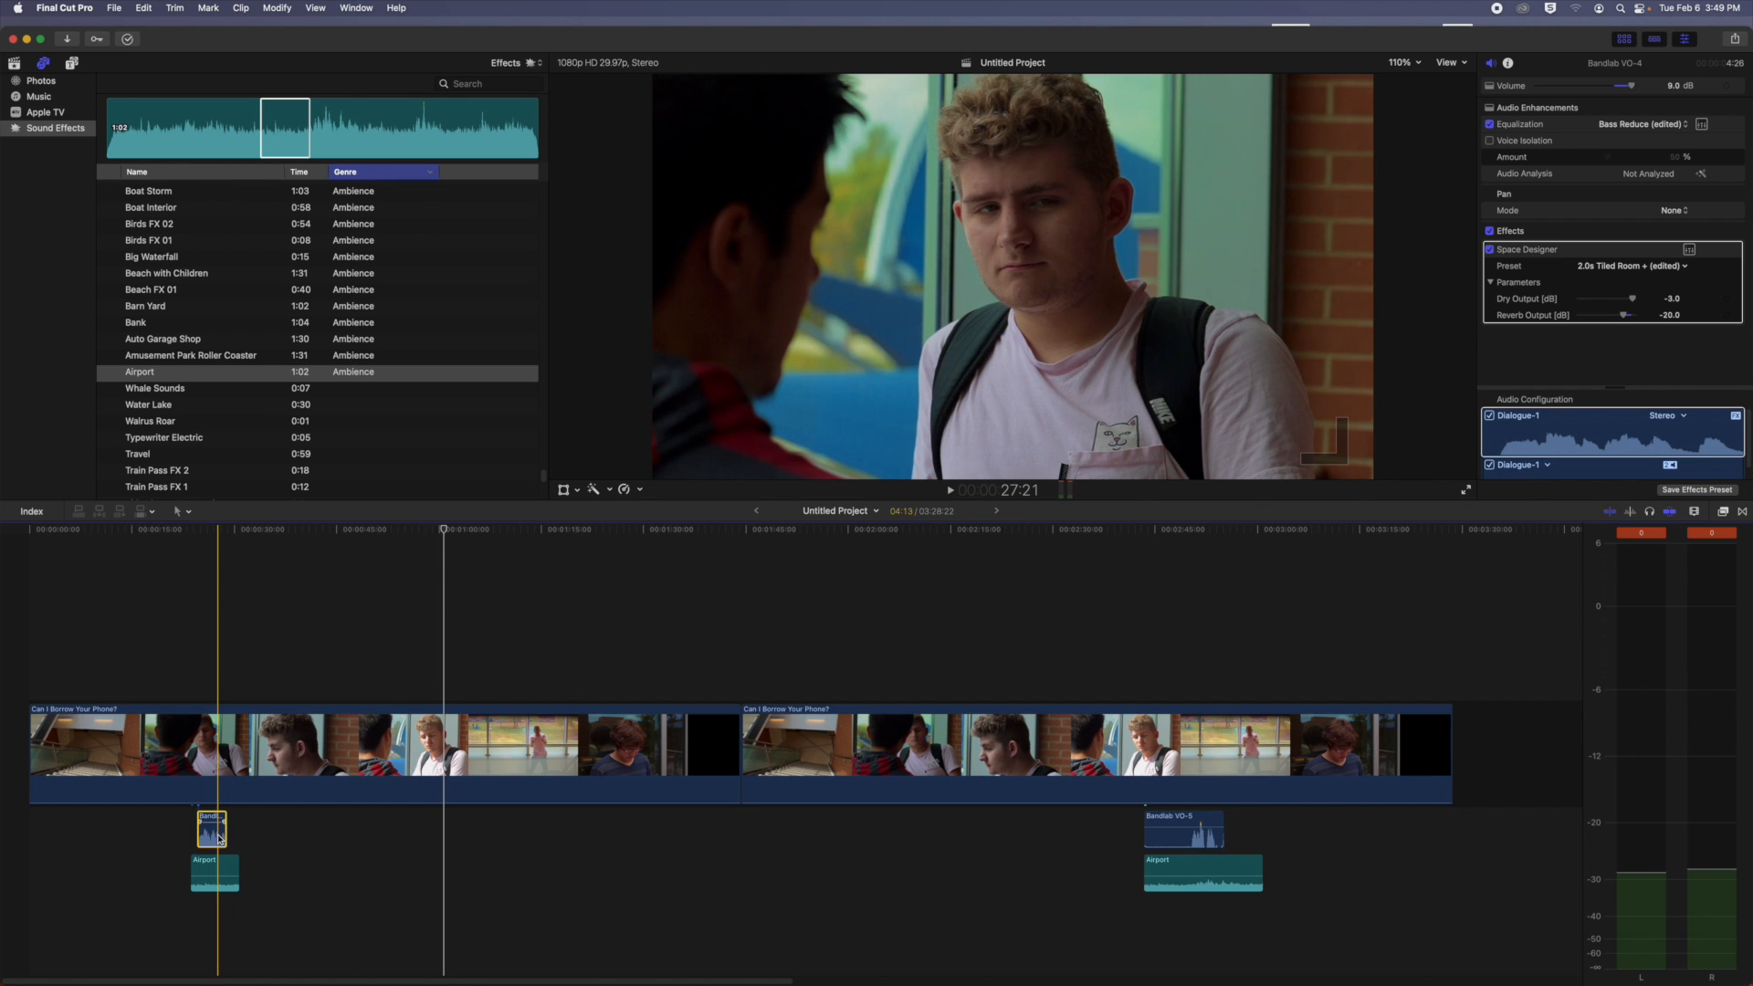
pyautogui.click(1191, 874)
pyautogui.click(211, 842)
pyautogui.press('super+c')
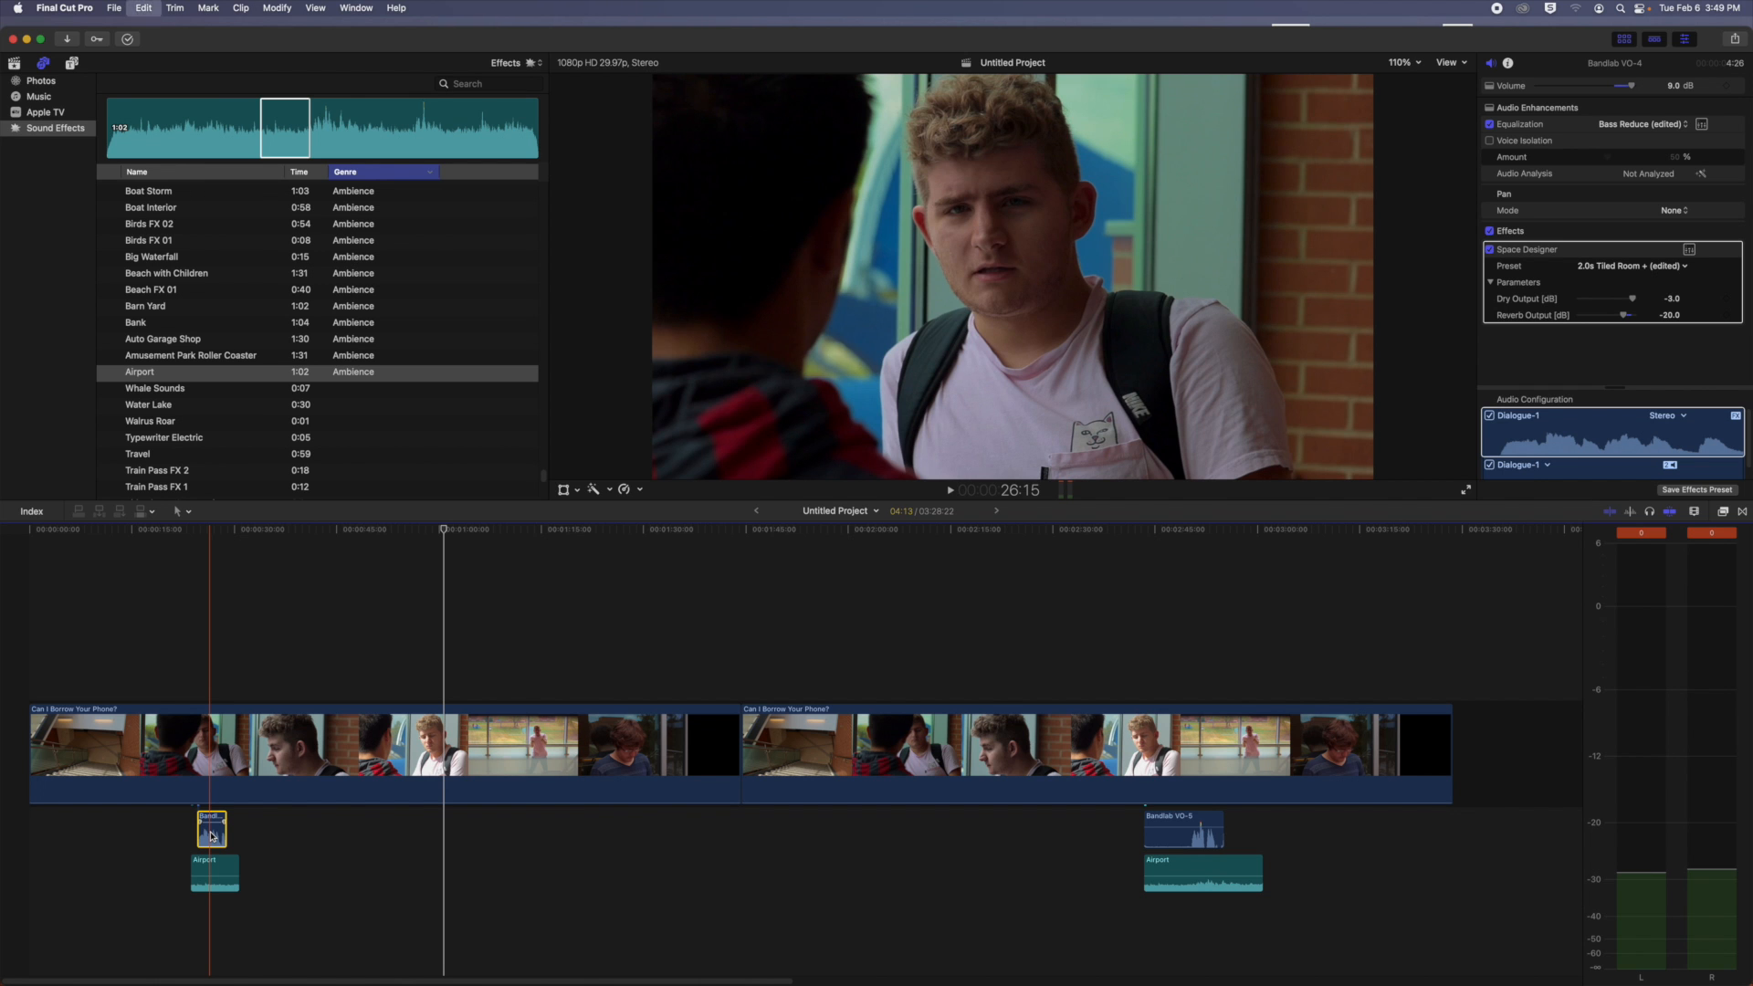
pyautogui.click(1177, 838)
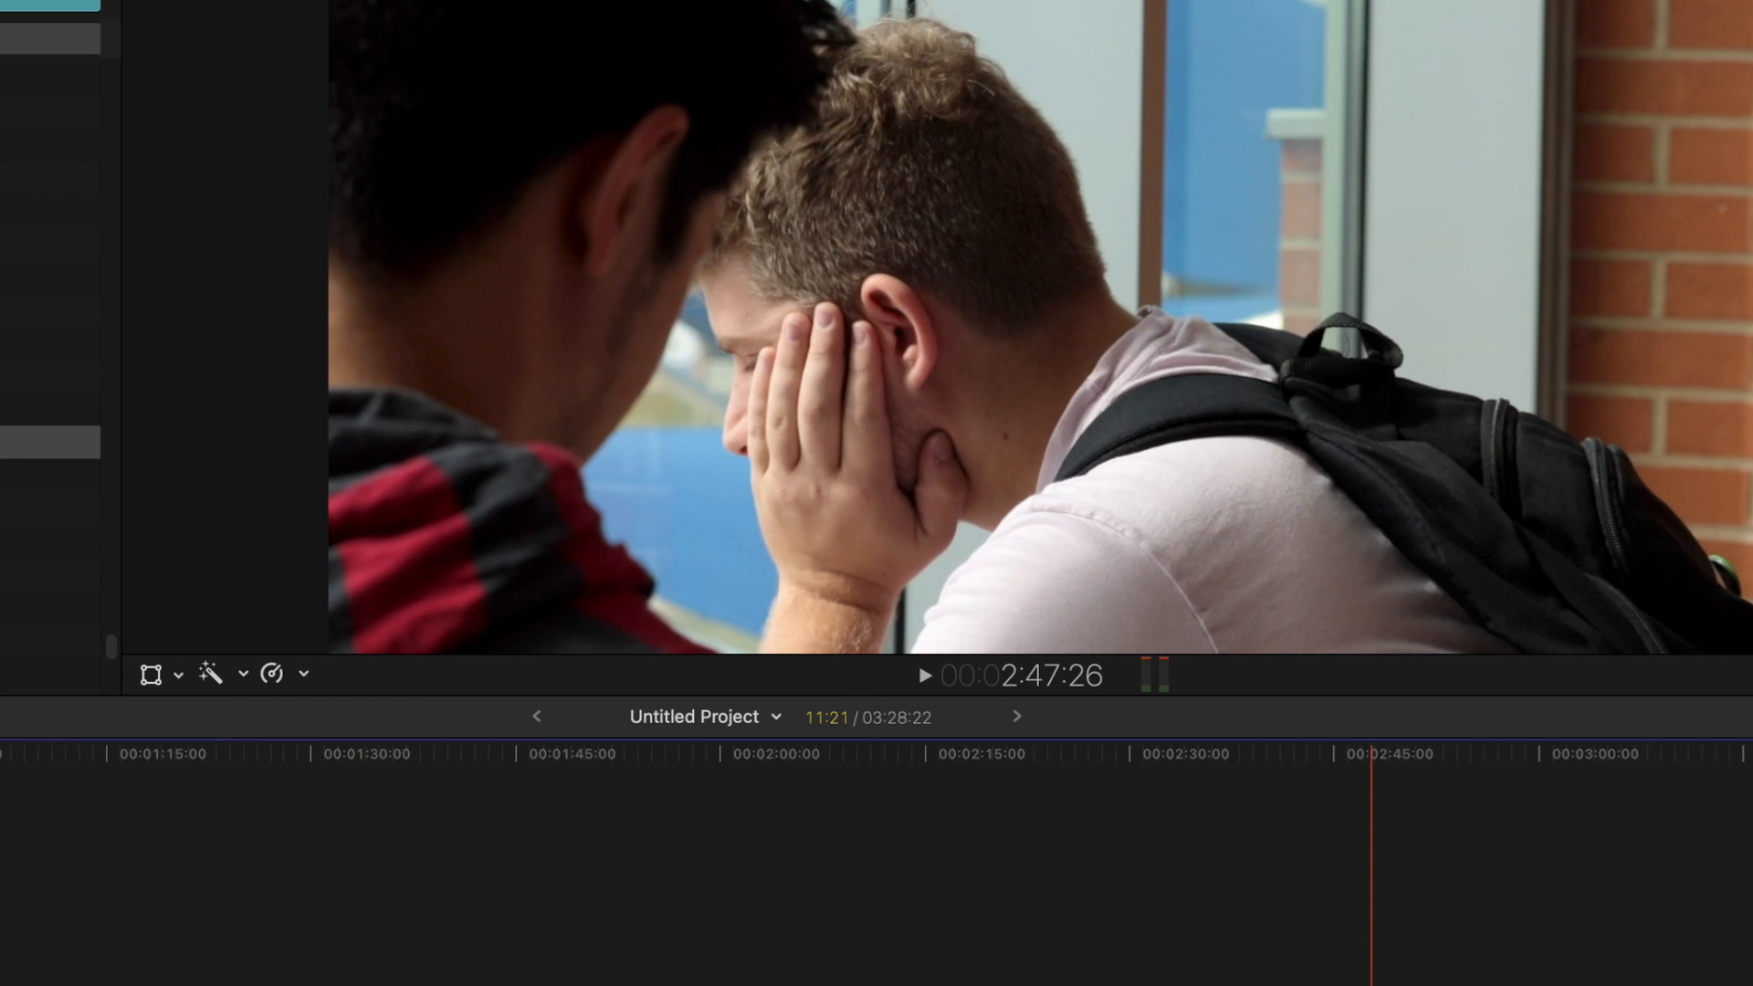
pyautogui.press('shift+super+v')
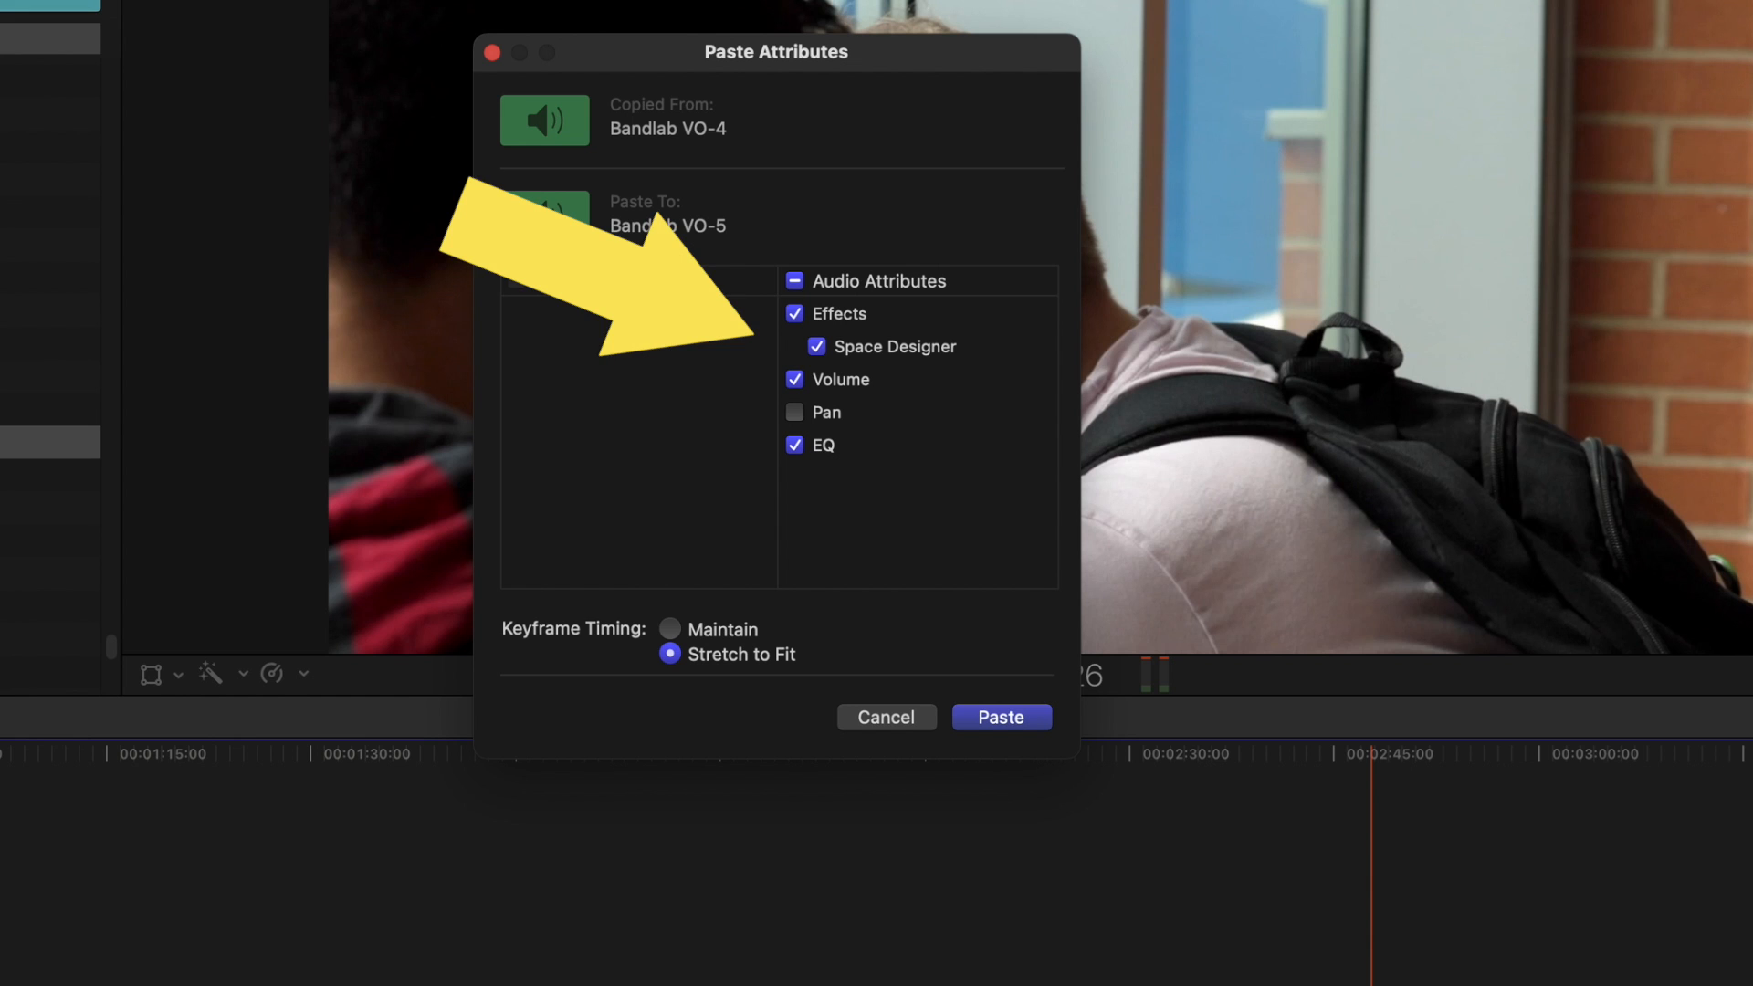
pyautogui.click(1010, 718)
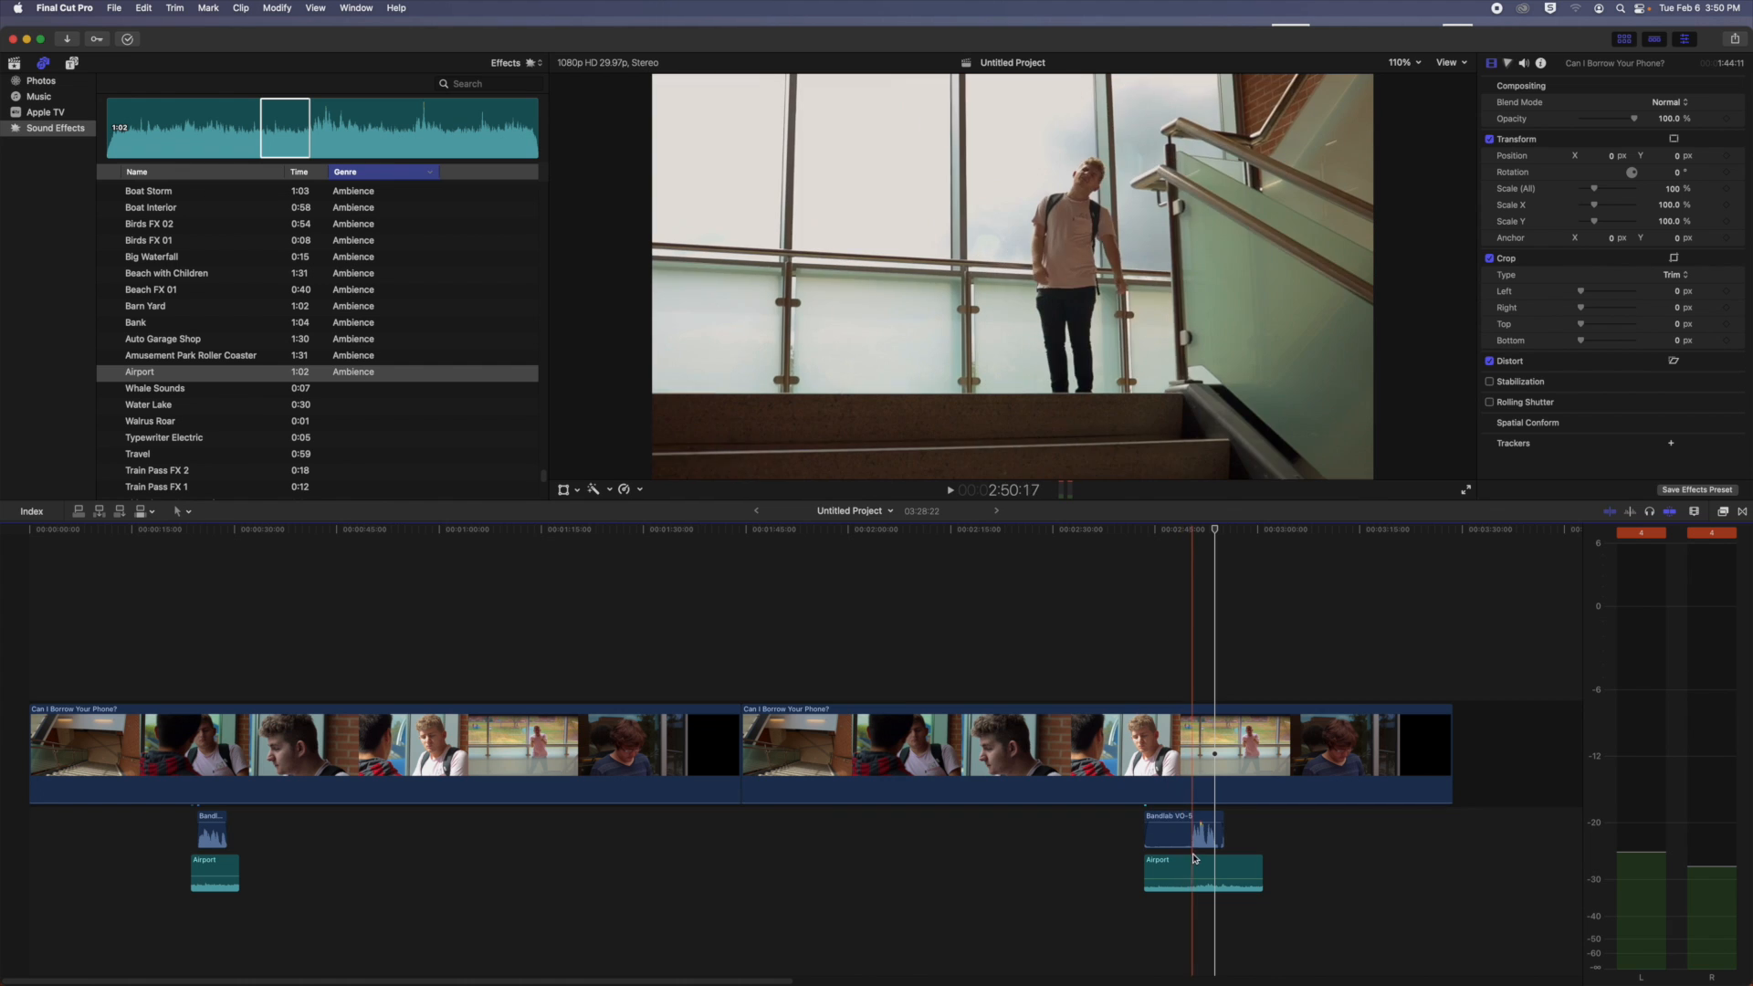
# Step: Reshape the new voiceover's graphic equalizer, cutting the bands up to 256 Hz and slightly boosting 512 Hz to 2 kHz
pyautogui.click(1186, 832)
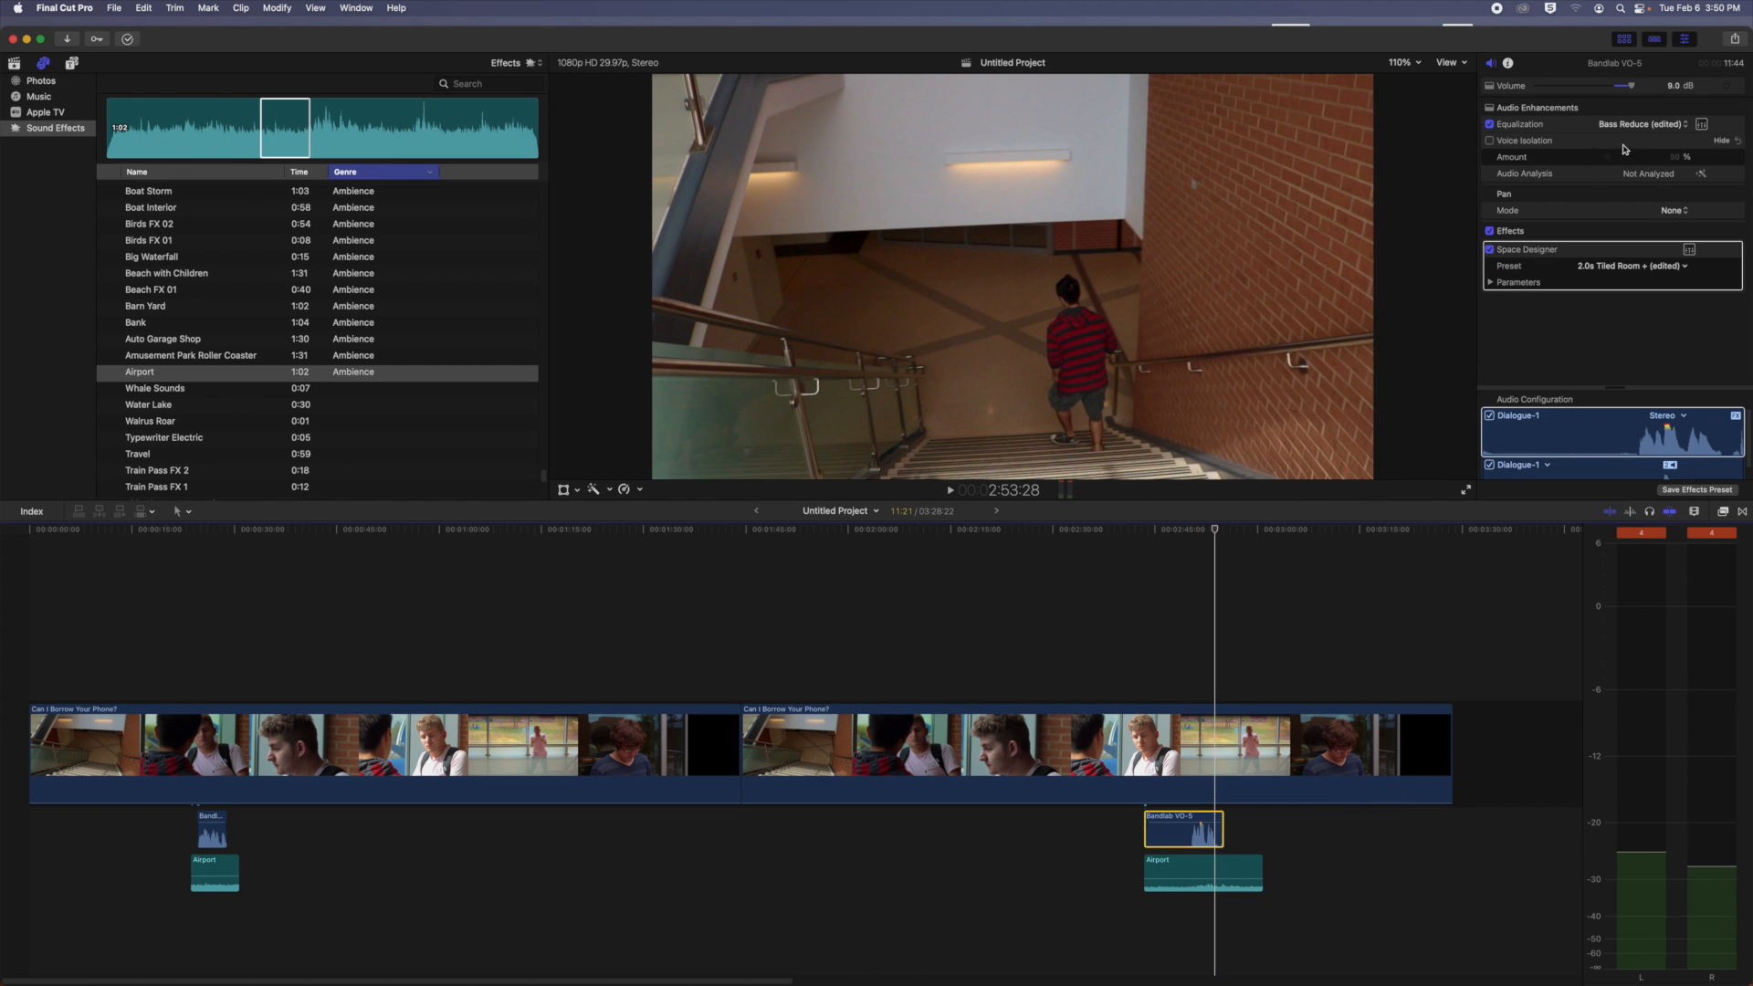
pyautogui.click(1702, 126)
pyautogui.moveTo(372, 622); pyautogui.dragTo(279, 650)
pyautogui.click(415, 613)
pyautogui.moveTo(415, 615); pyautogui.dragTo(505, 603)
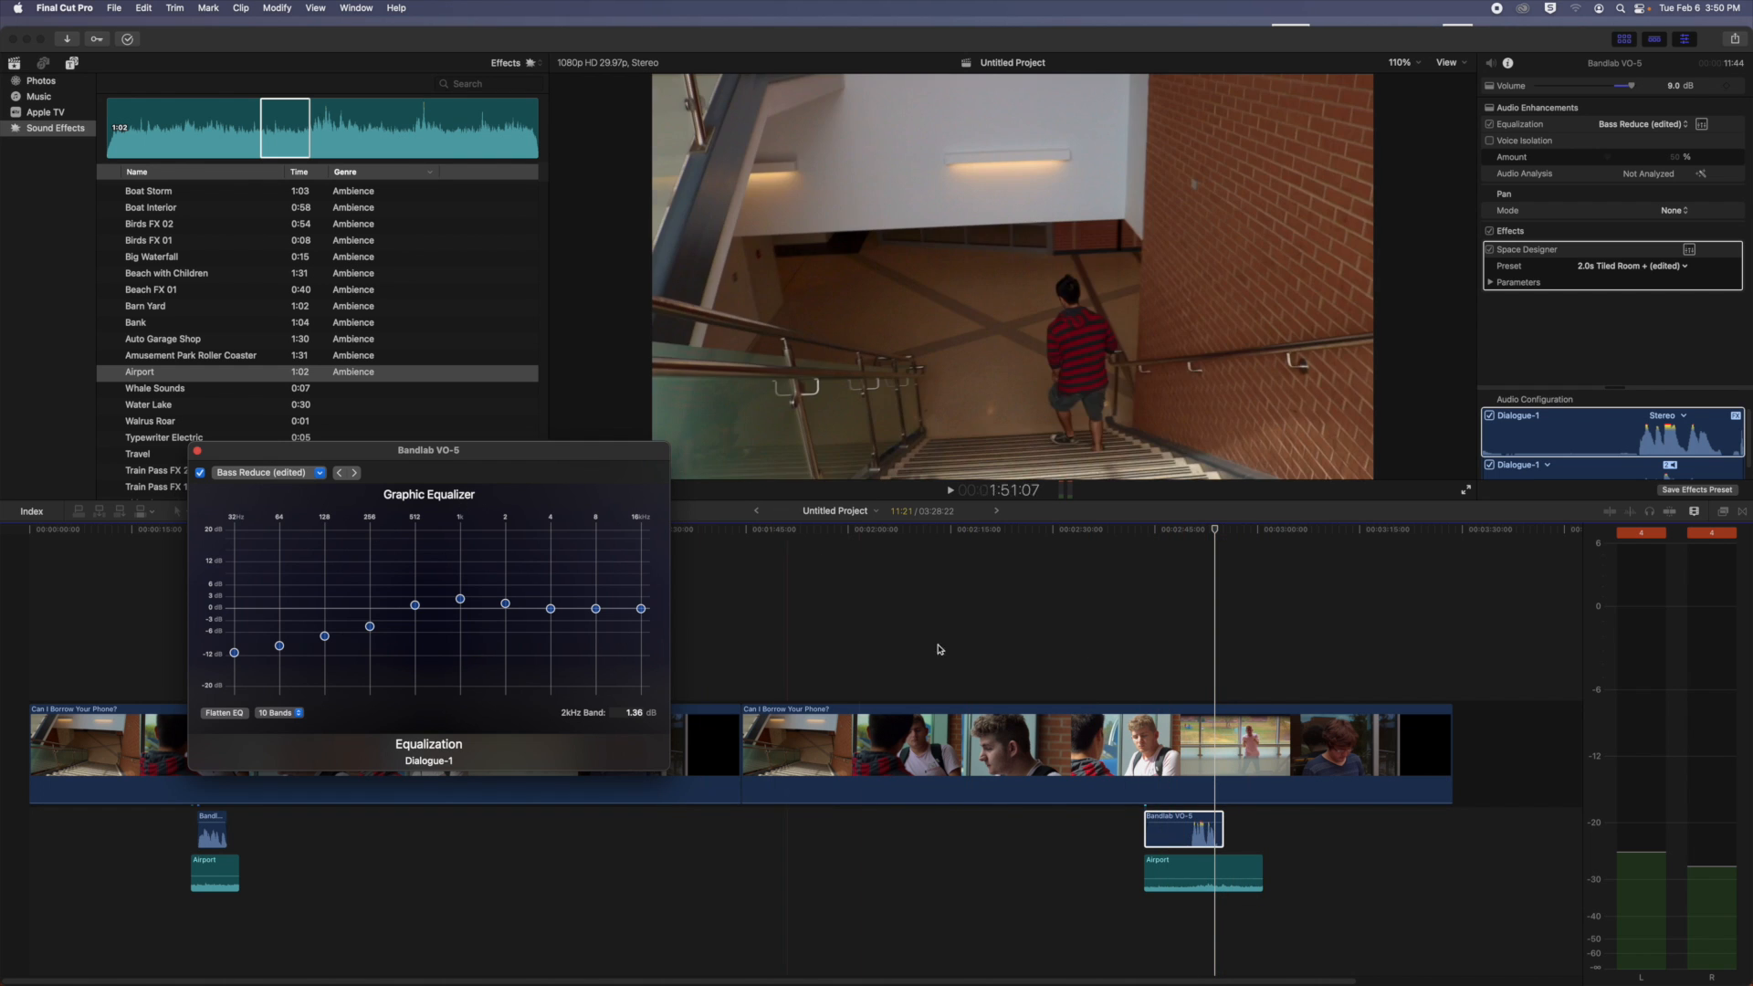
# Step: Set the new voiceover's Space Designer reverb output to -13 dB and its clip volume to 3 dB, checking by playback
pyautogui.click(1491, 283)
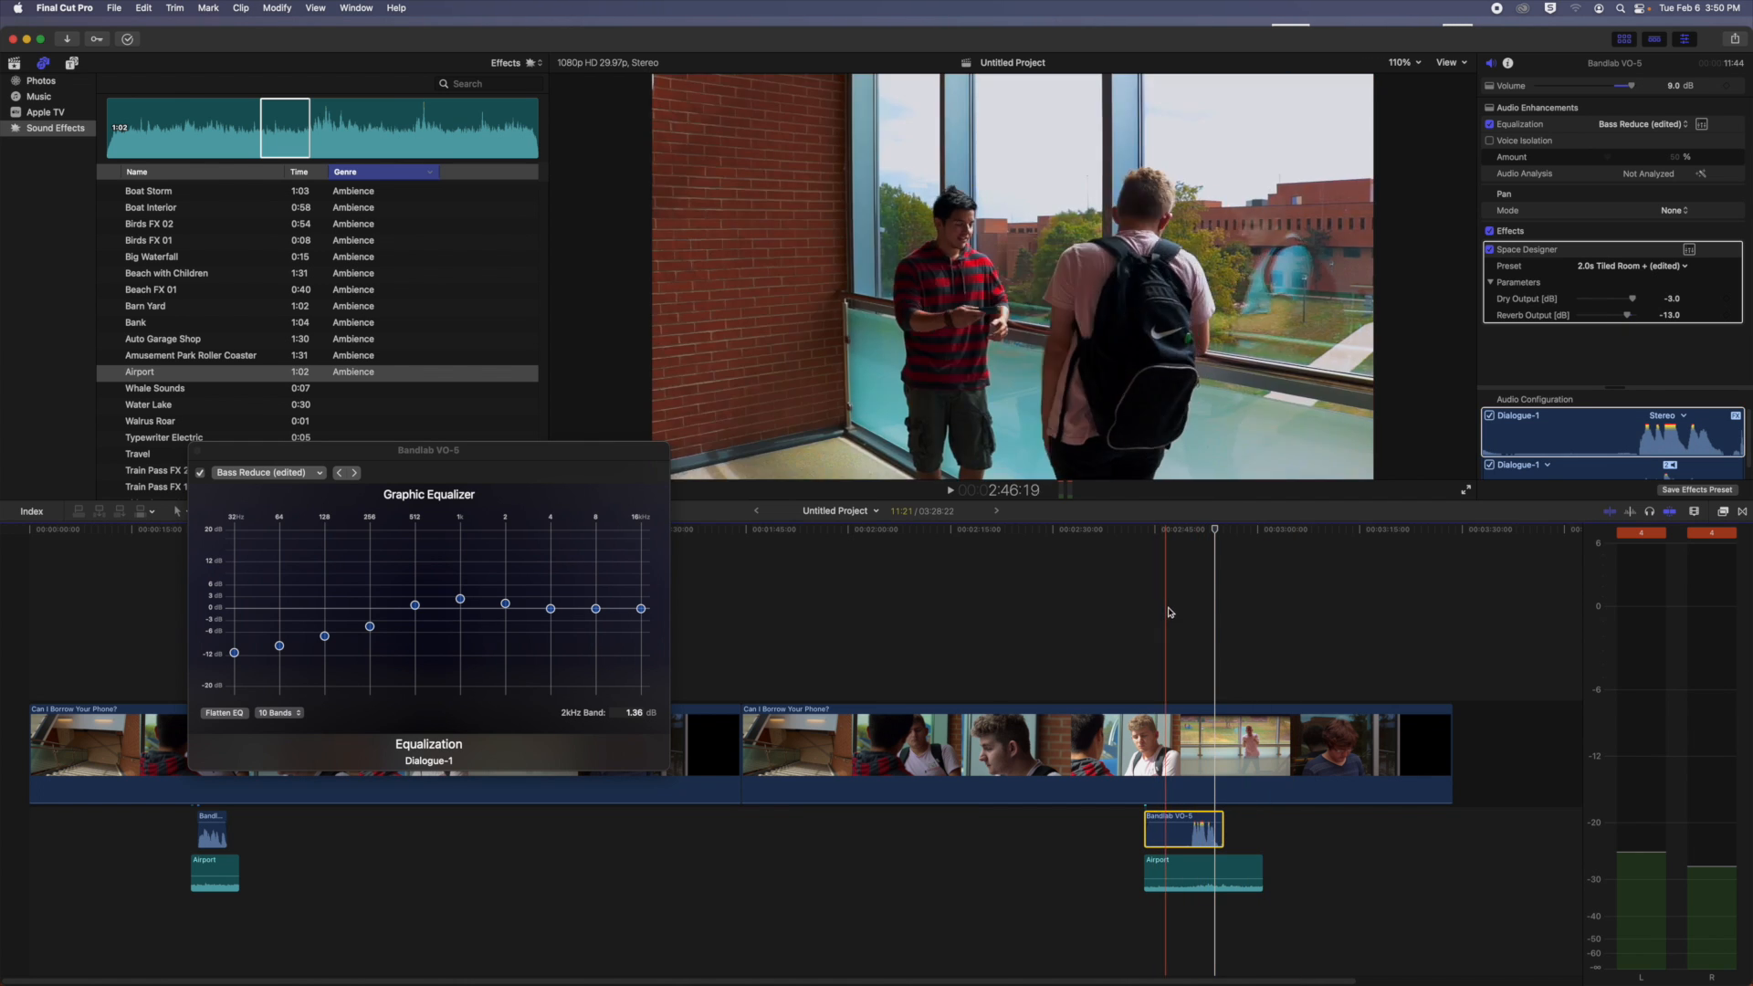
pyautogui.click(1167, 796)
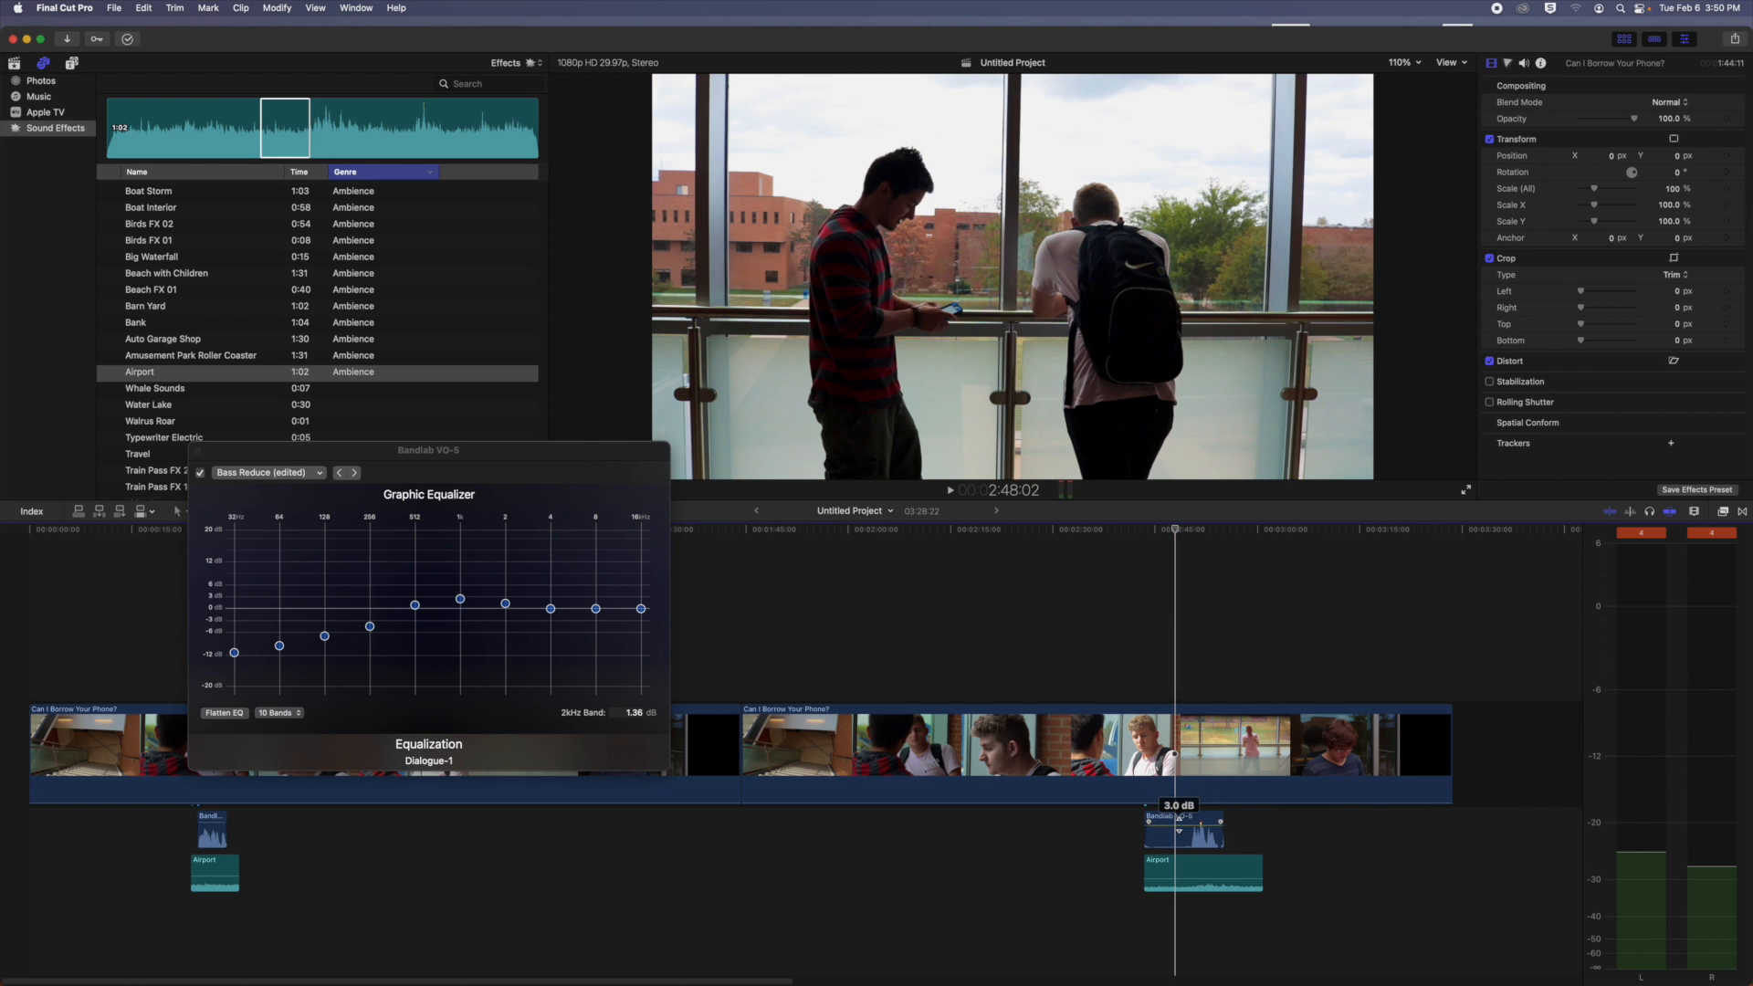
pyautogui.press('space')
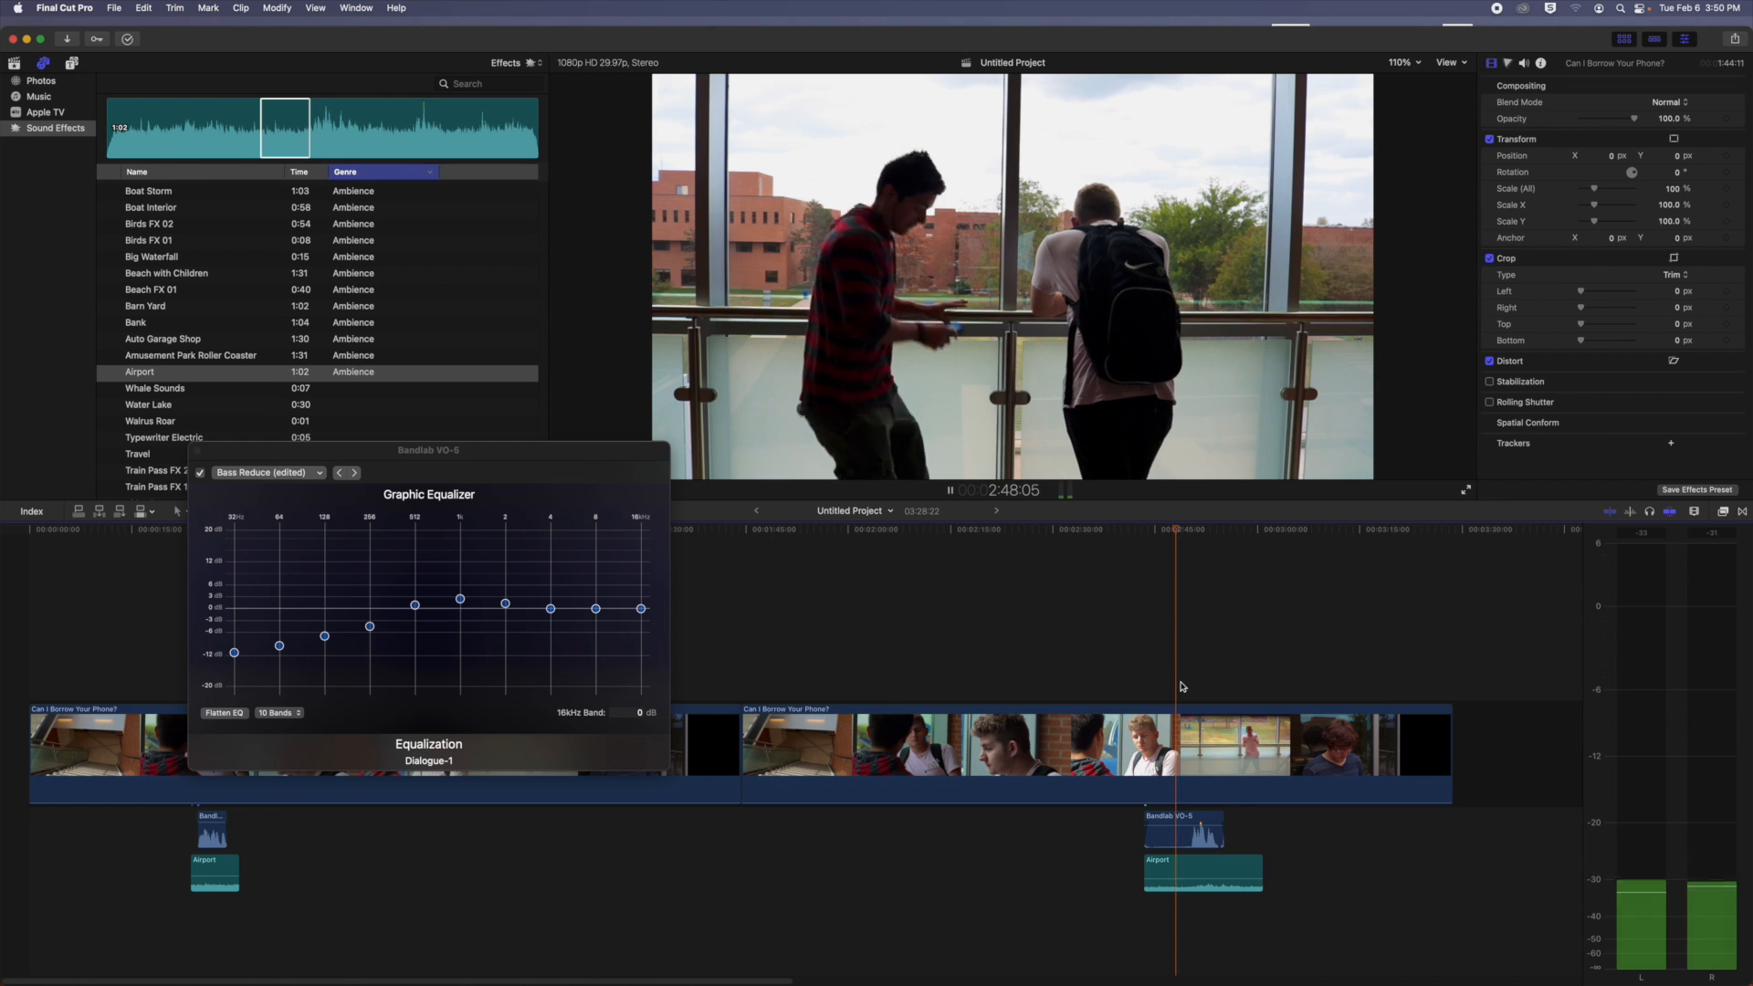